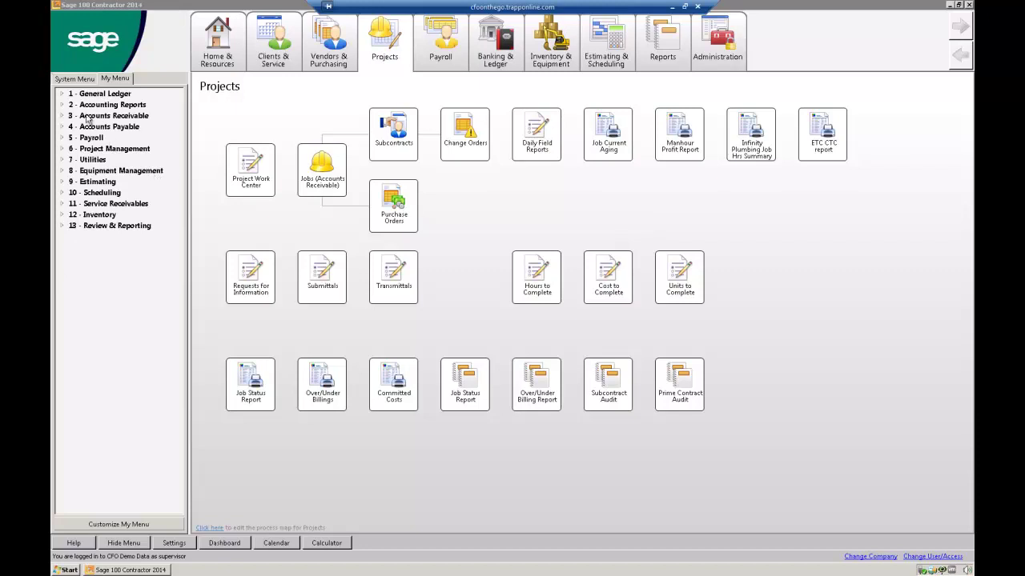
- Open the 3 - Income Statement report from Accounting Reports, accepting the TrappOnline Cloud Printer
click(62, 94)
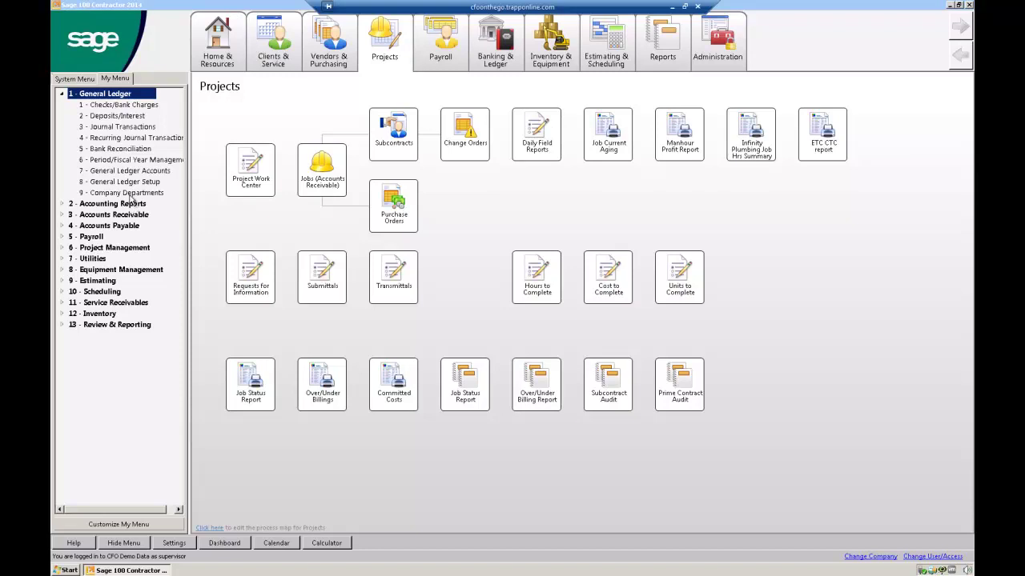
click(61, 95)
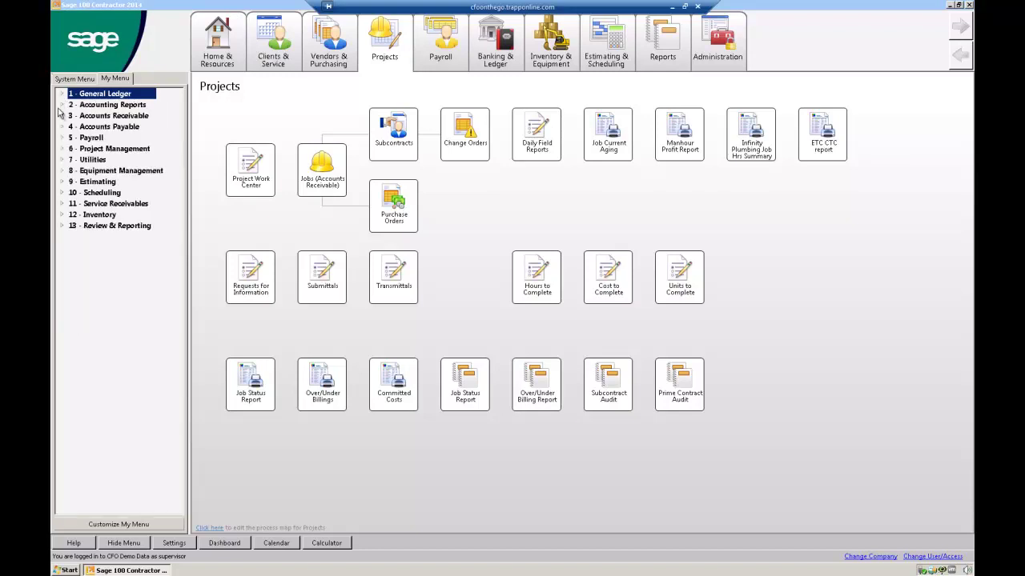
click(62, 105)
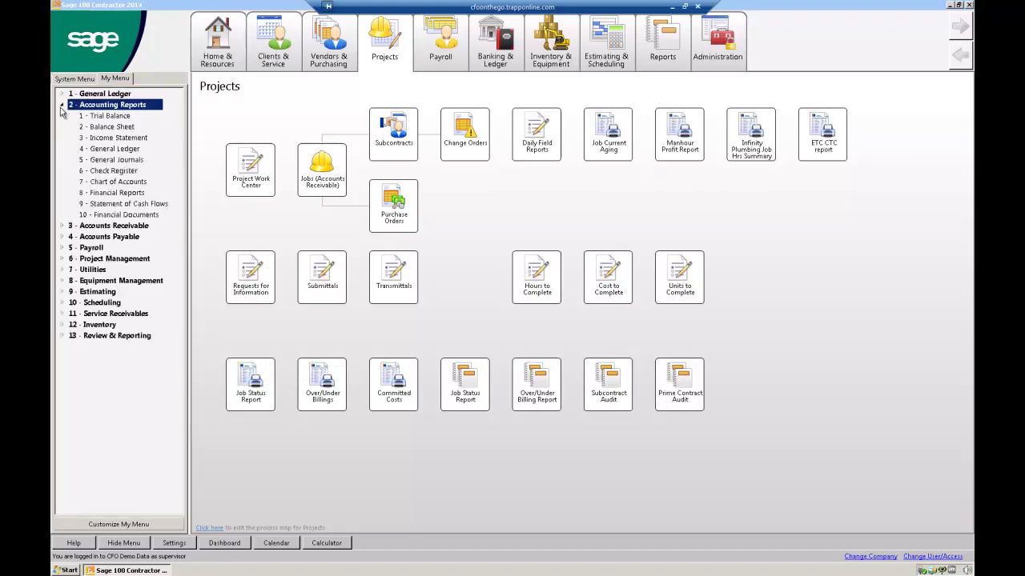
click(119, 138)
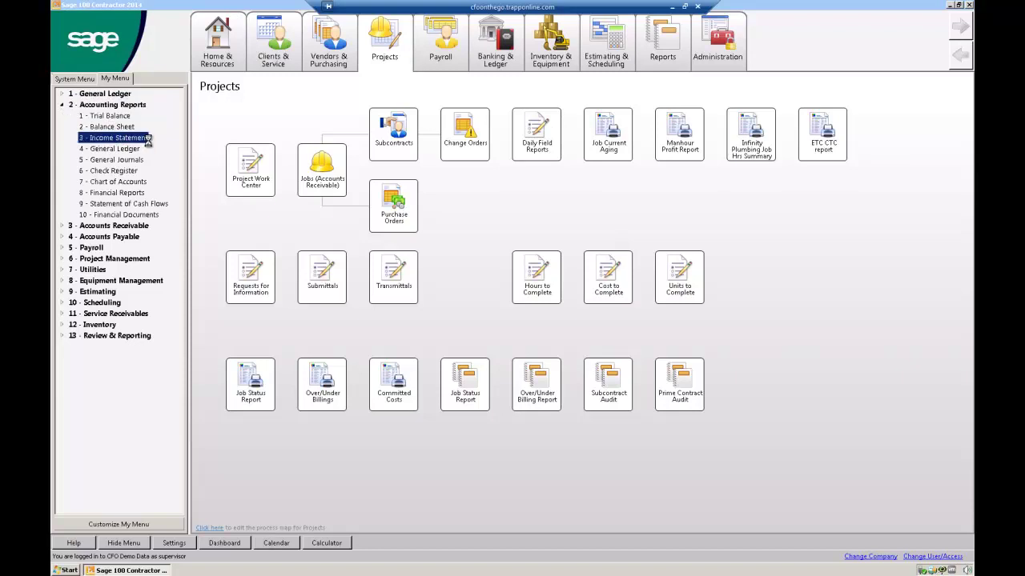
click(671, 392)
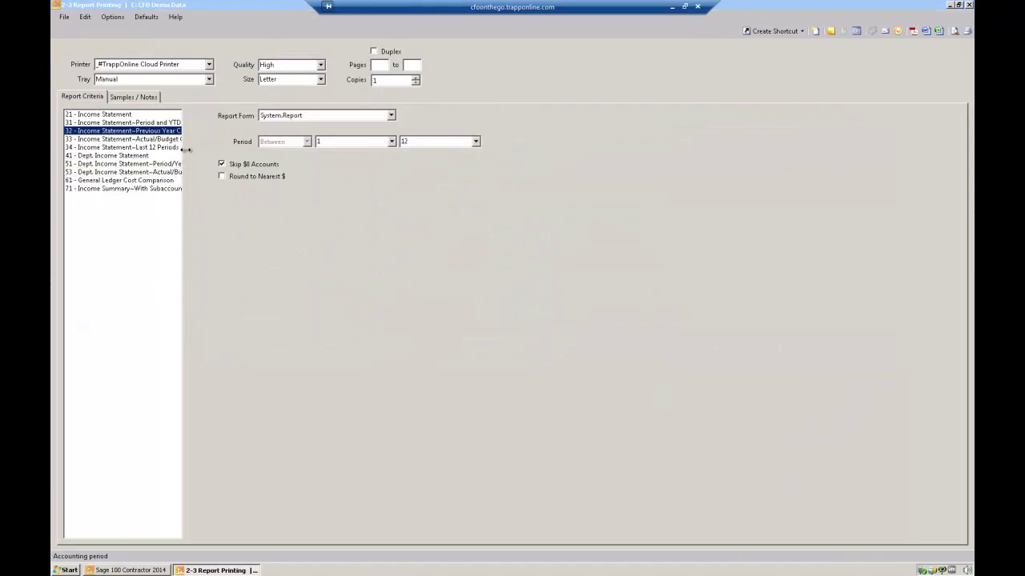
- Widen the report list, browse the income statement variants, and preview 34 - Last 12 Periods
drag(183, 152, 270, 155)
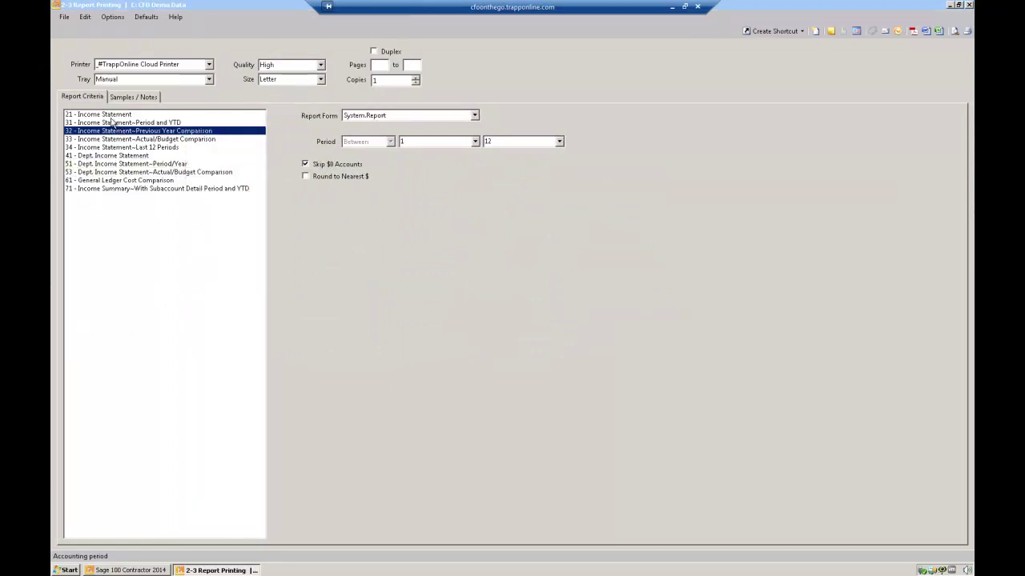
click(112, 117)
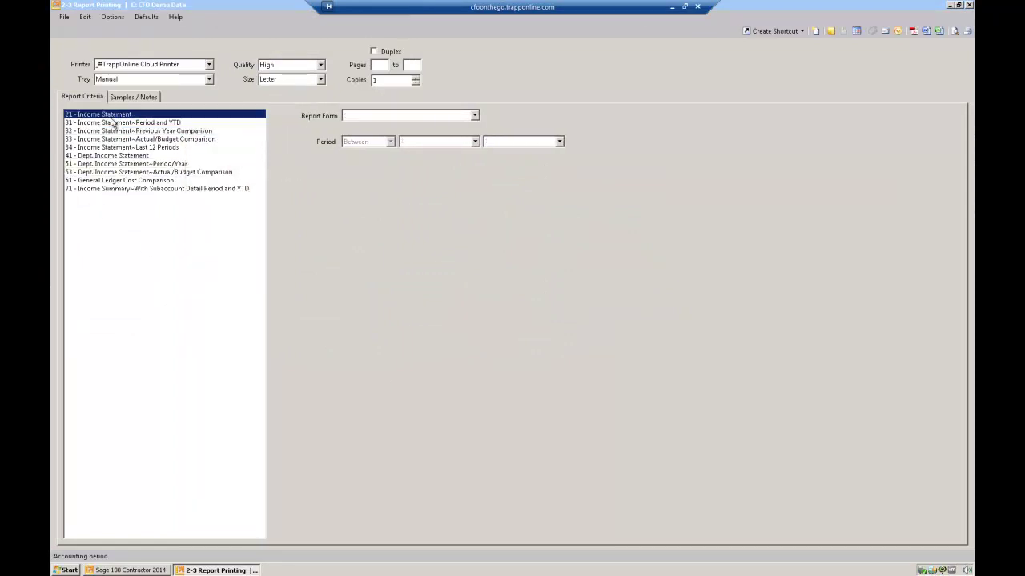
click(115, 123)
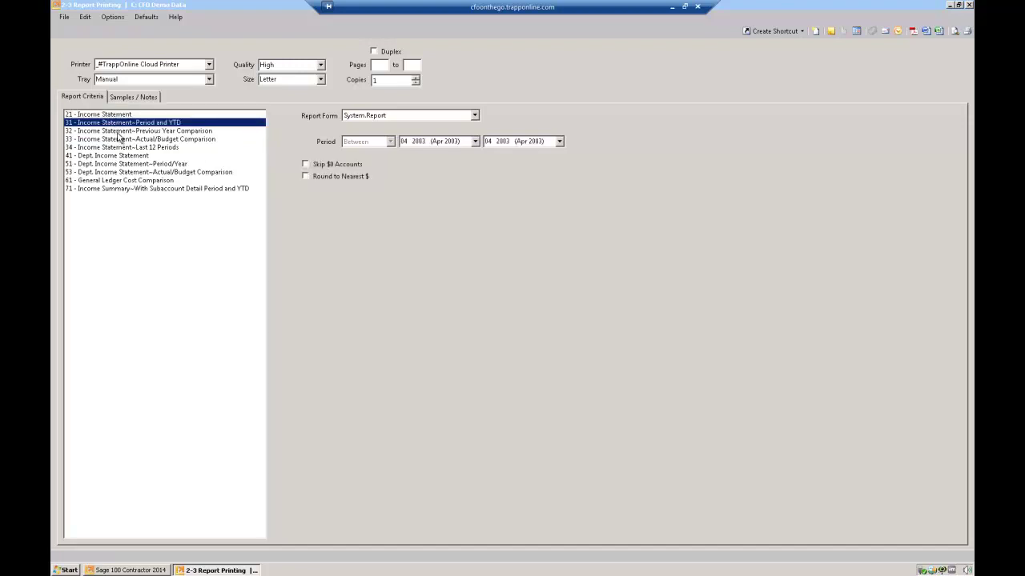
click(118, 132)
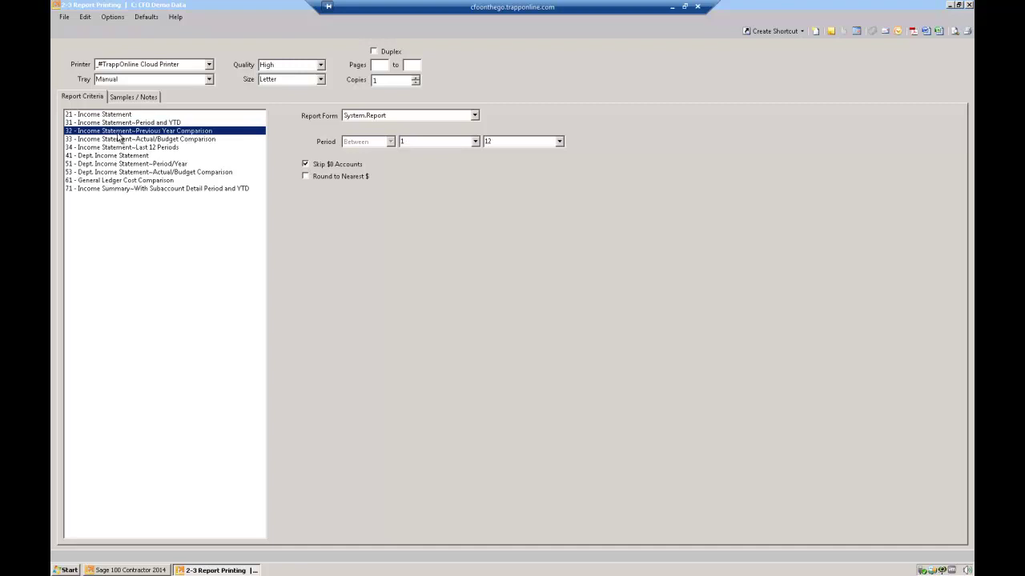
click(119, 140)
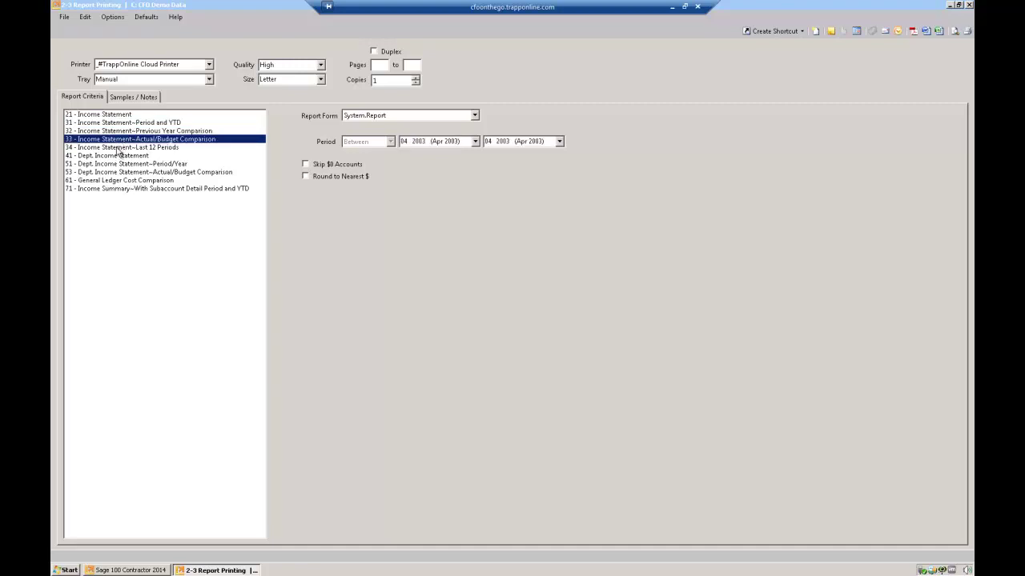
click(120, 149)
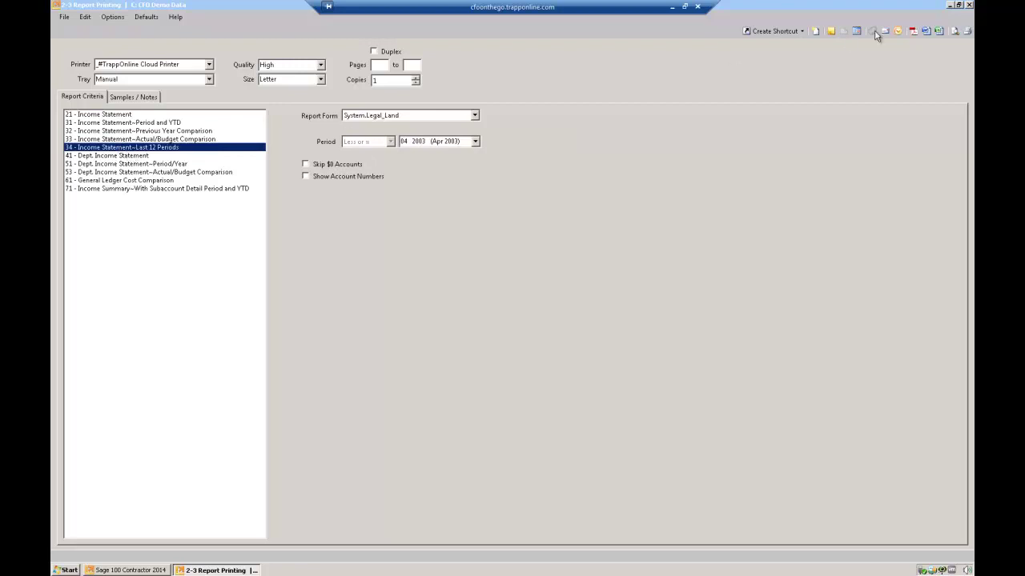
click(954, 30)
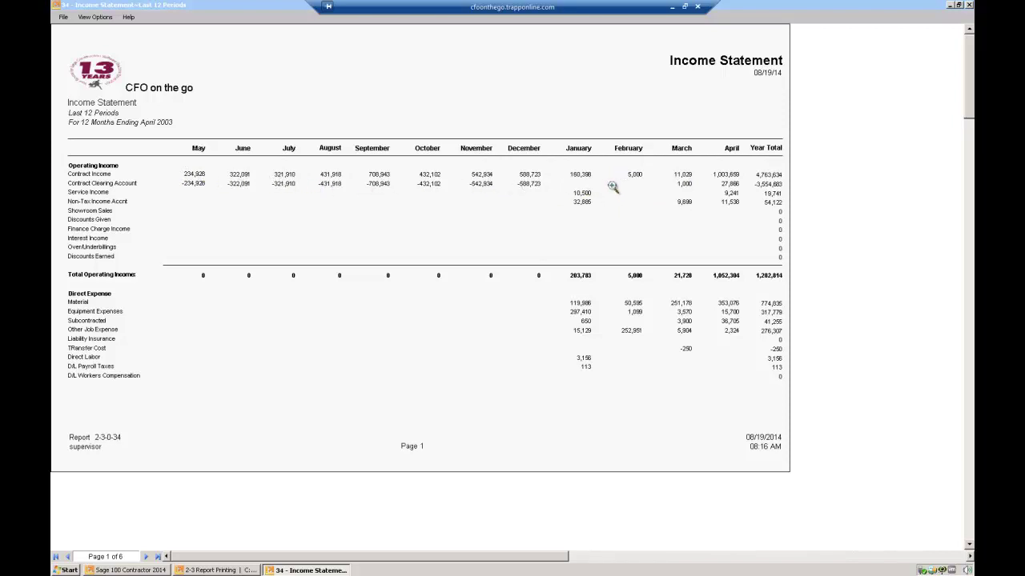
- On page 3, drill into the January Office Supplies ledger detail, then close it
click(145, 557)
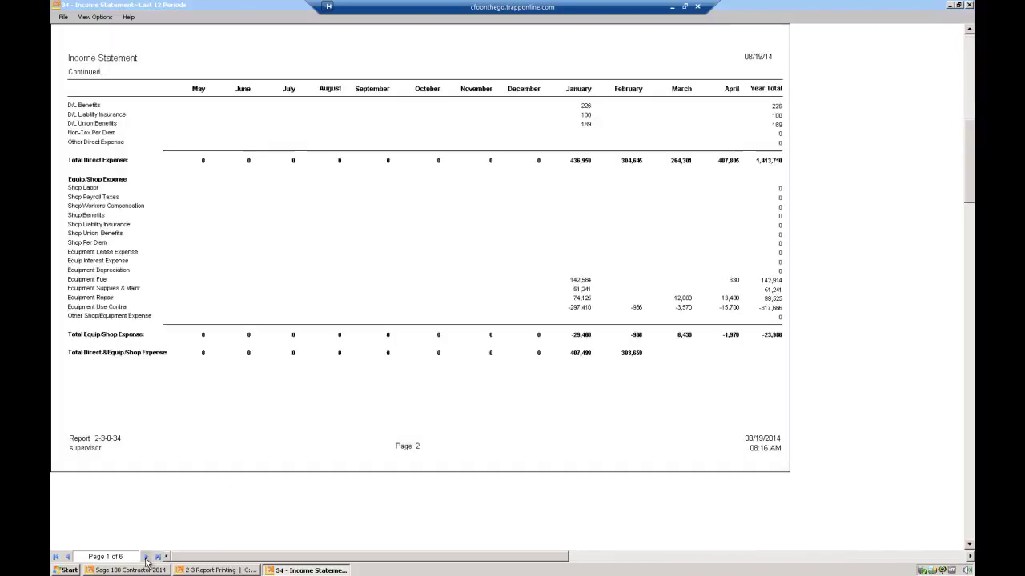
click(146, 558)
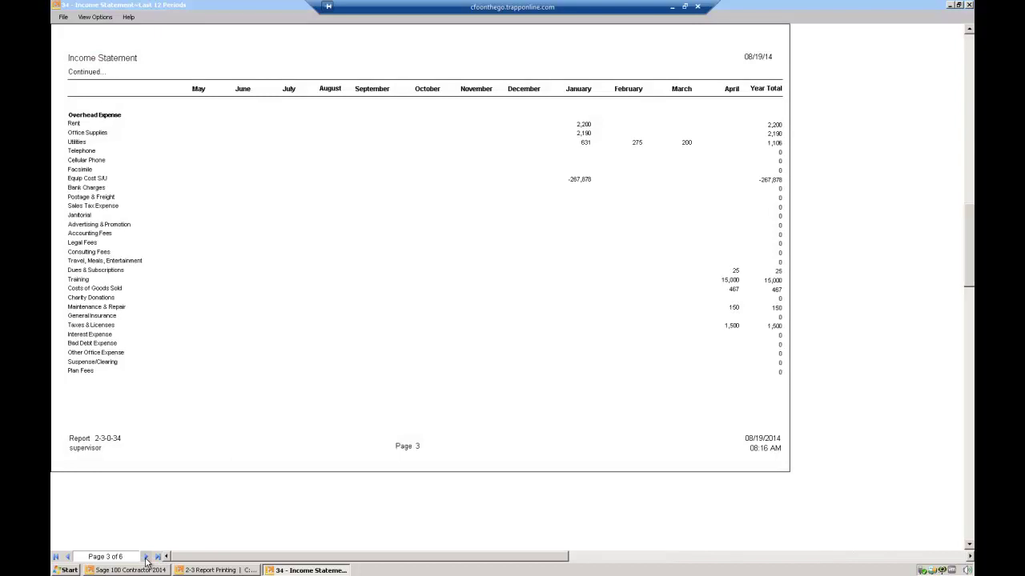
double_click(589, 133)
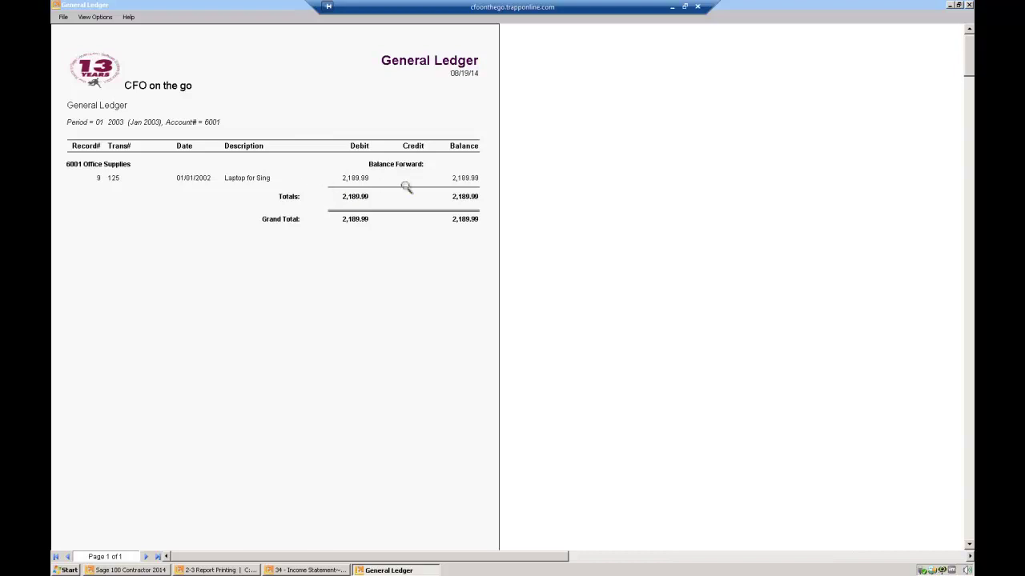
click(969, 5)
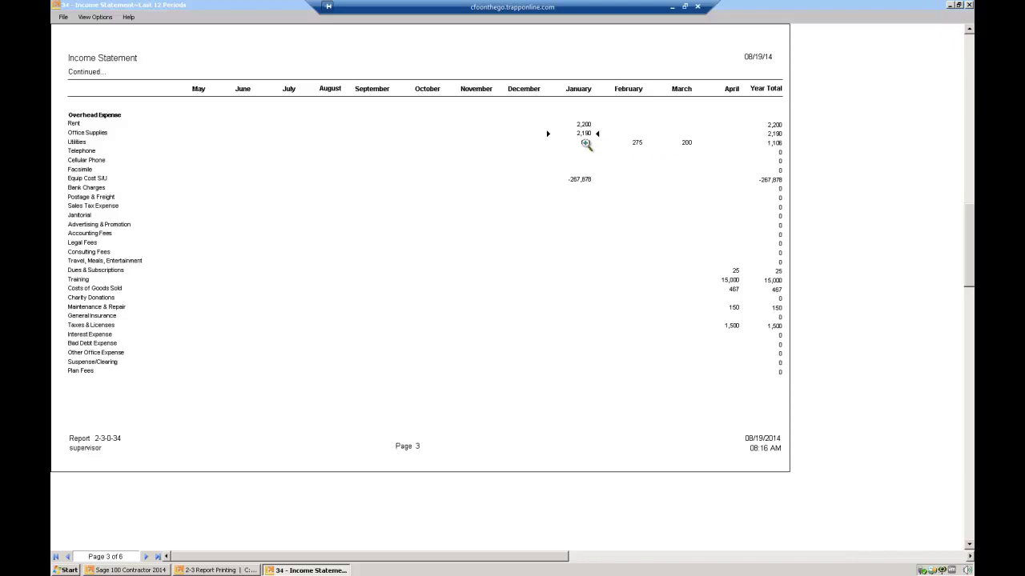
- Drill into the January Utilities ledger detail, then close it and the income statement preview
double_click(586, 143)
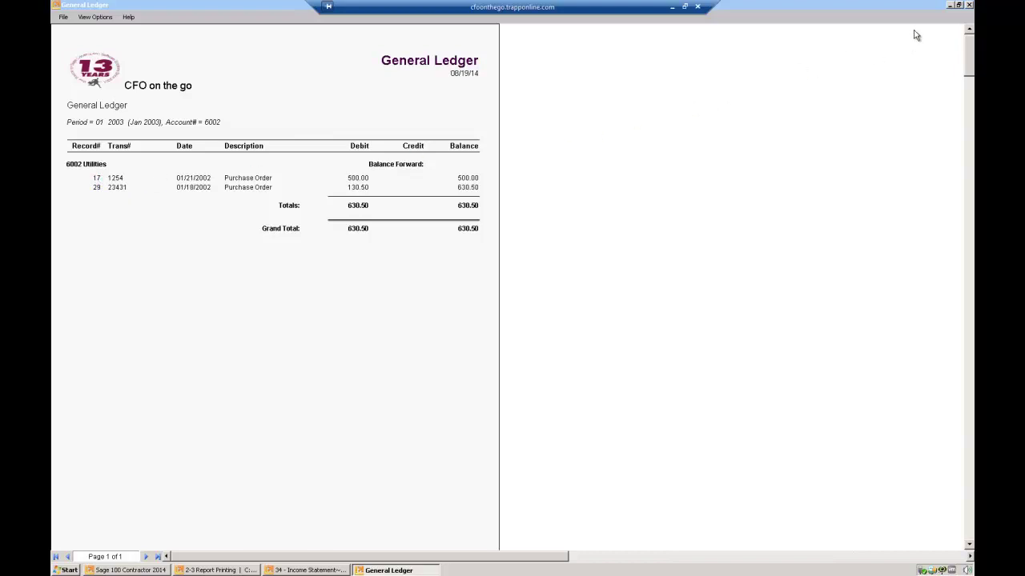
click(969, 5)
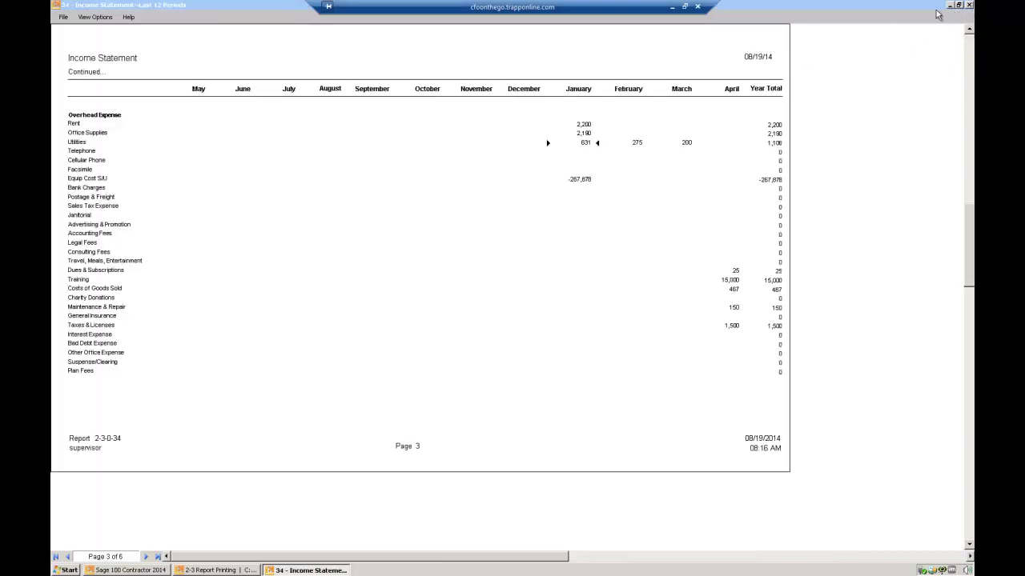
click(967, 5)
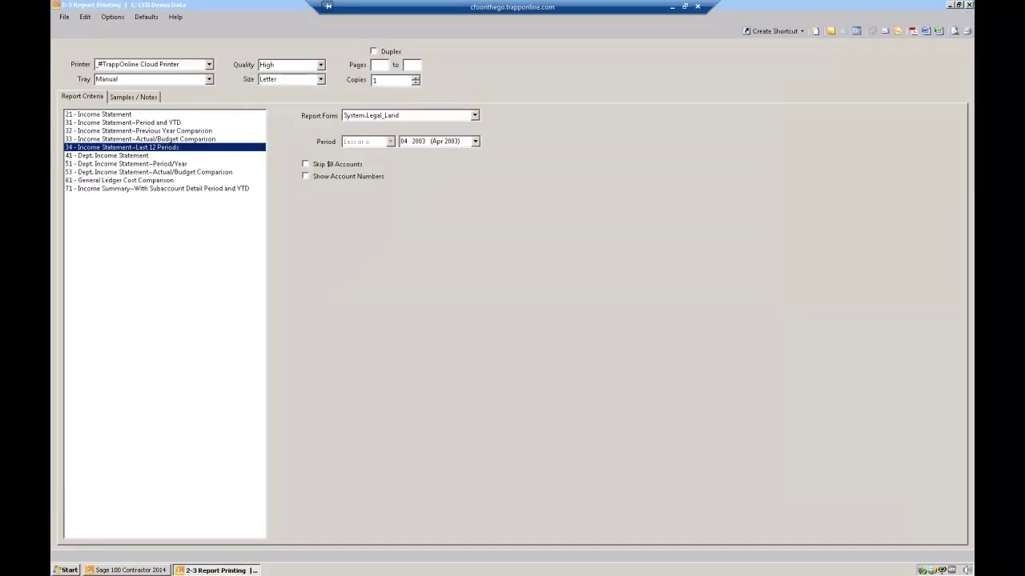
- Close Report Printing and show Accounts Receivable's Invoices/Credits, Progress, Unitary and Time and Materials billing entries
click(969, 5)
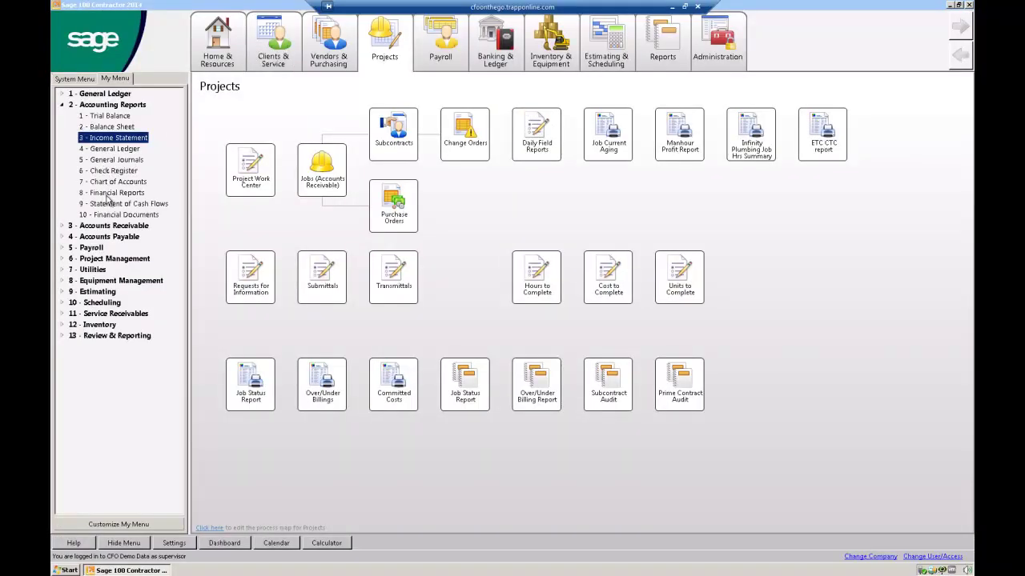
click(62, 105)
click(62, 115)
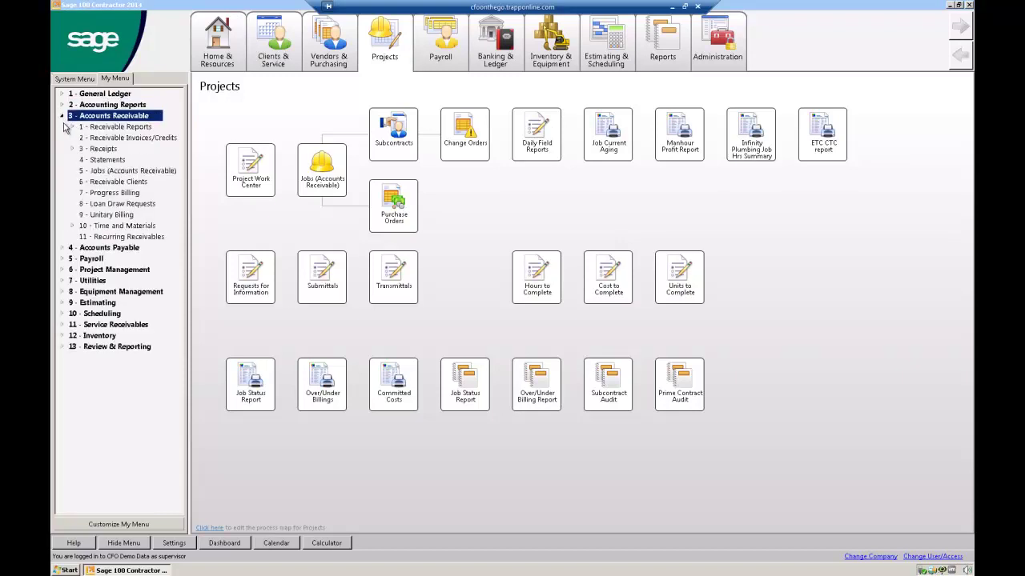
click(106, 139)
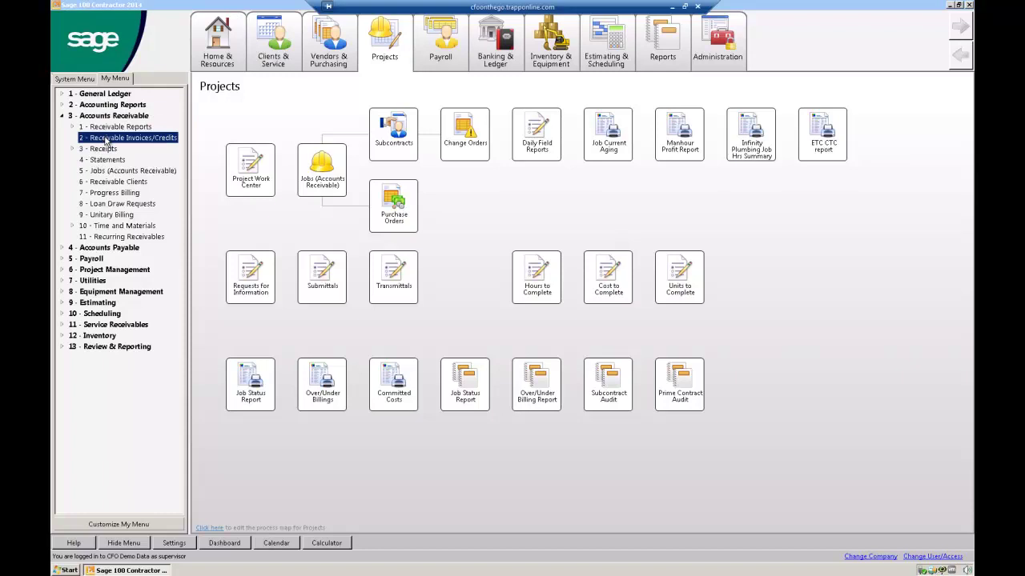
click(110, 194)
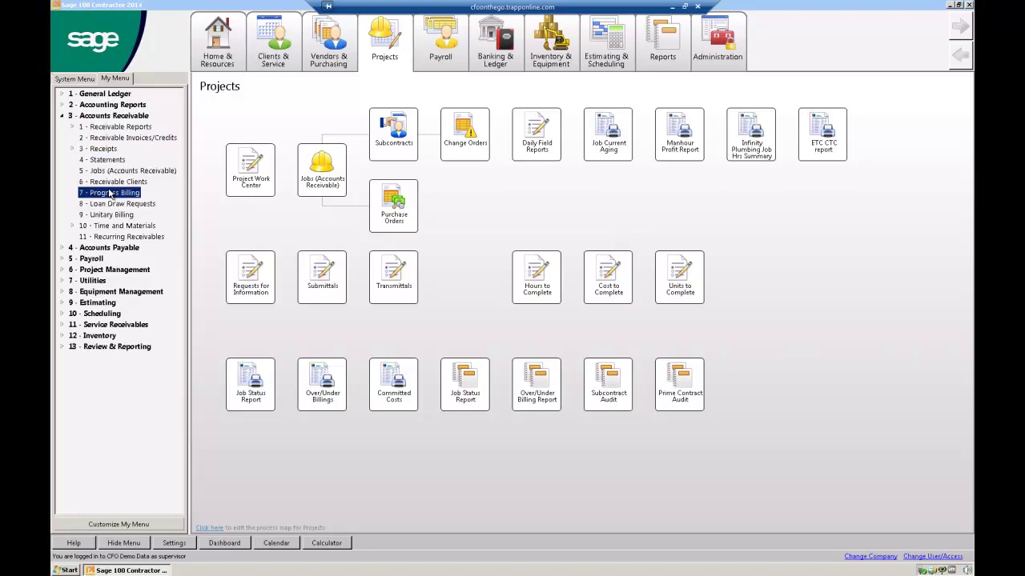
click(111, 217)
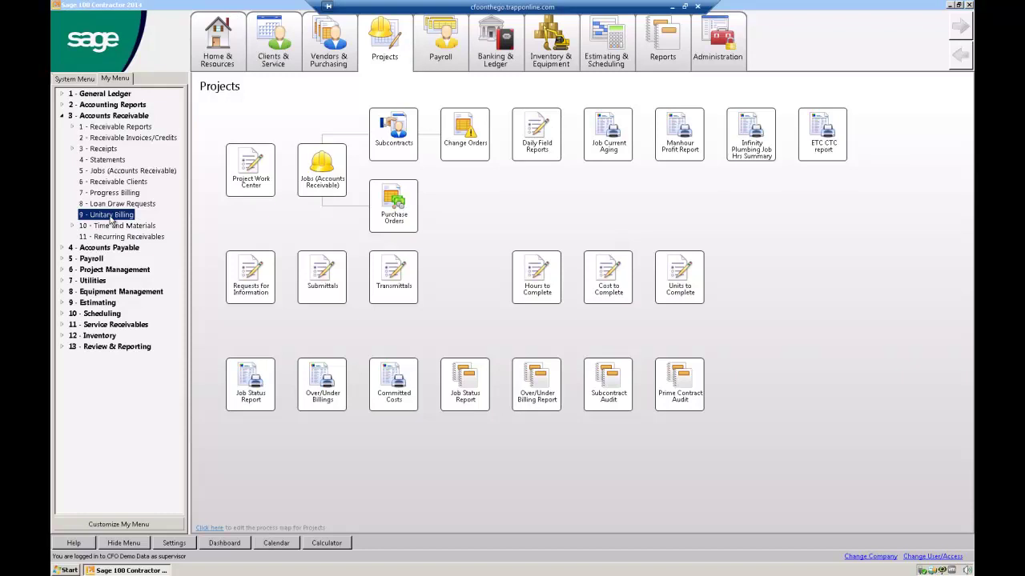
click(110, 227)
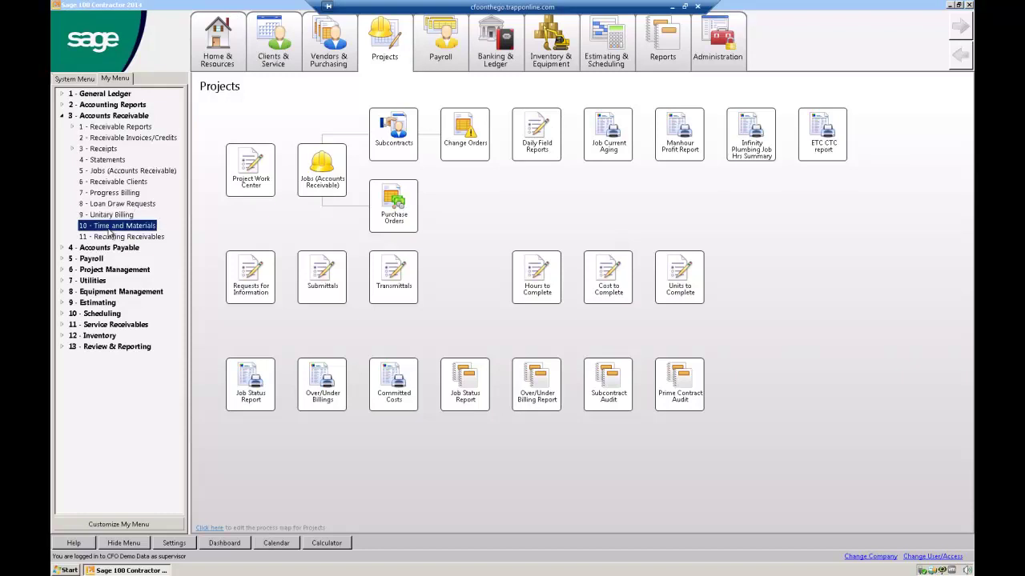
- Browse the Accounts Payable and Payroll menus, then open 4-2 Payable Invoices/Credits
click(60, 247)
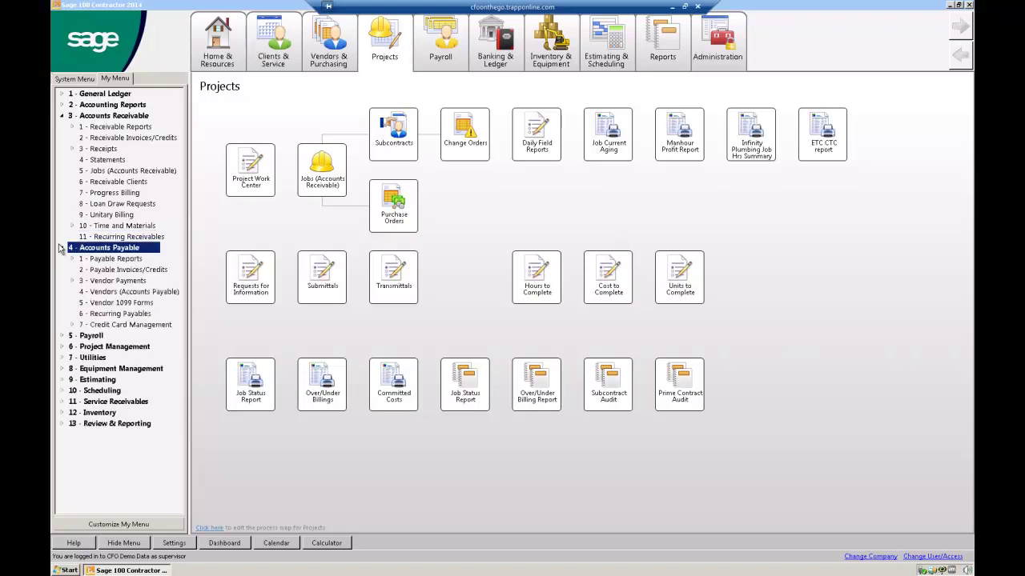
click(64, 116)
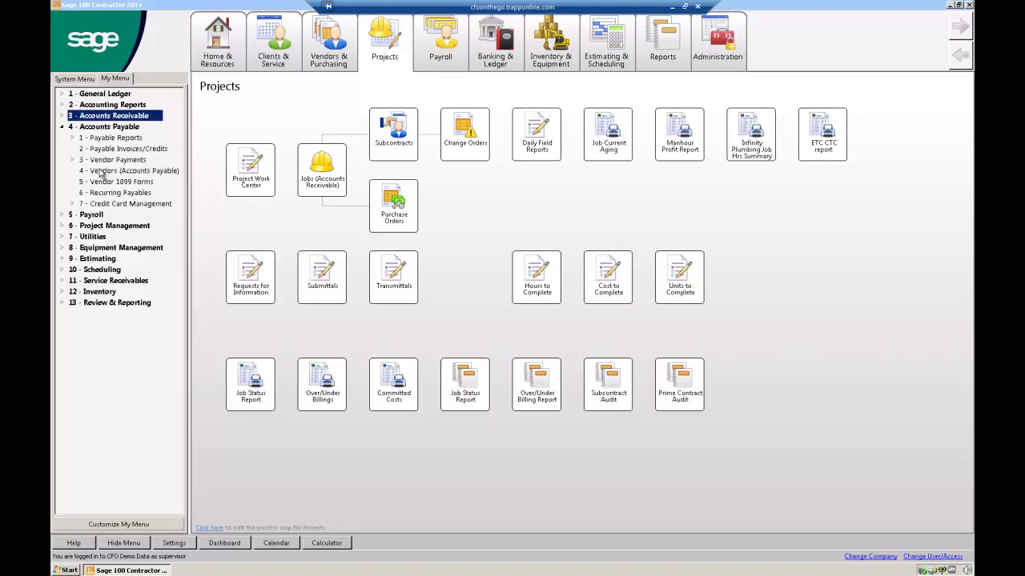
click(61, 127)
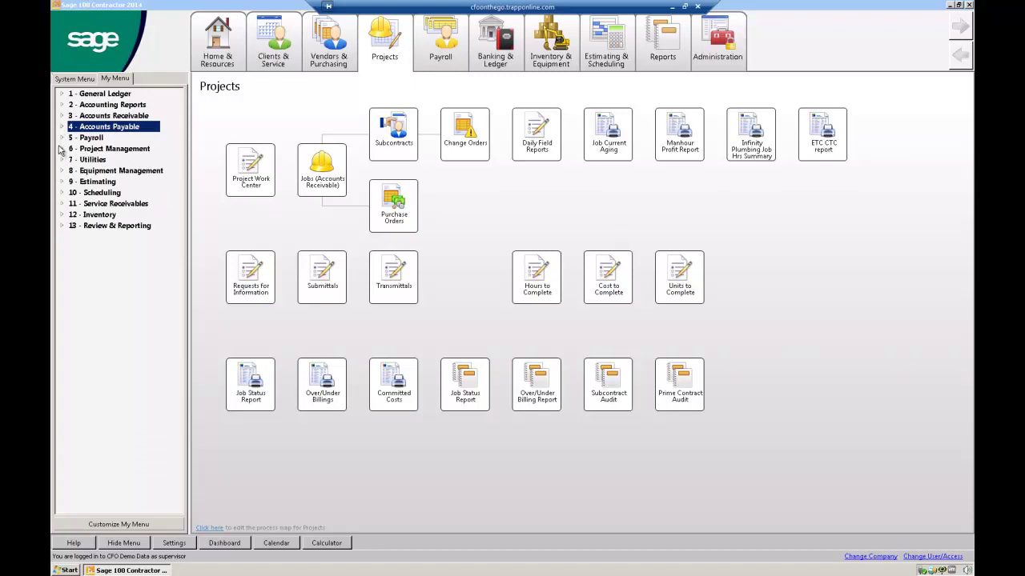
click(62, 138)
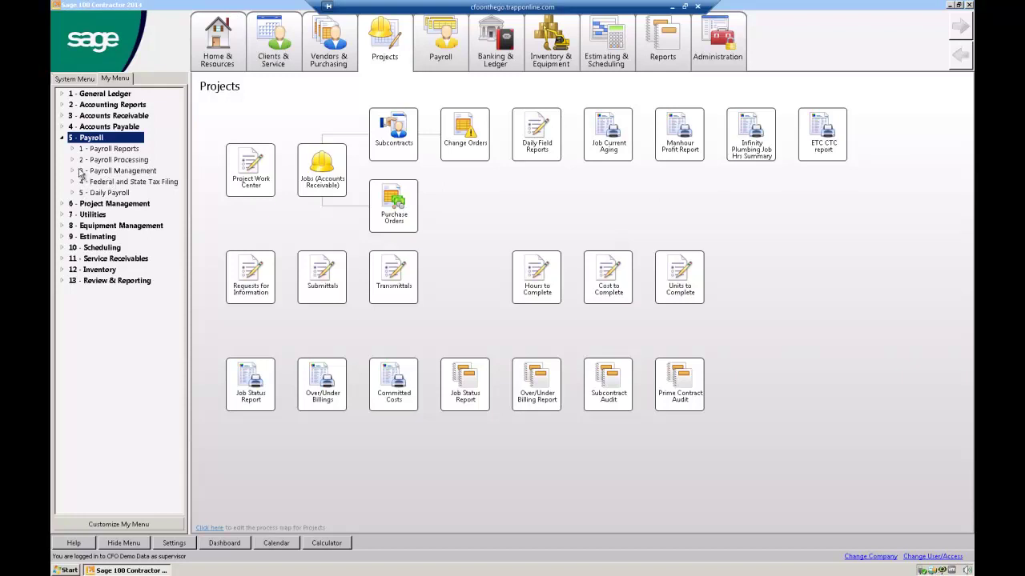
click(62, 138)
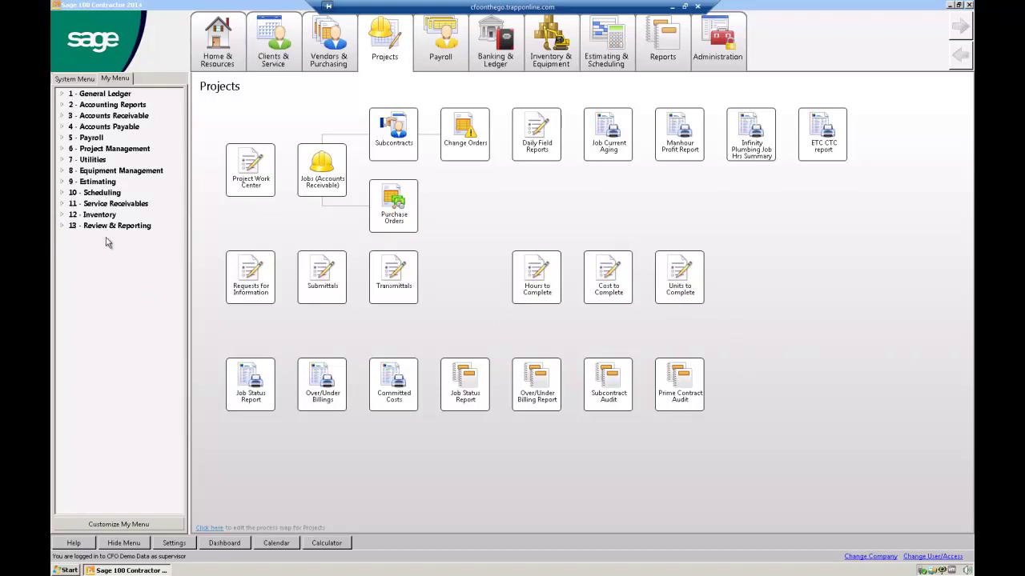
click(64, 128)
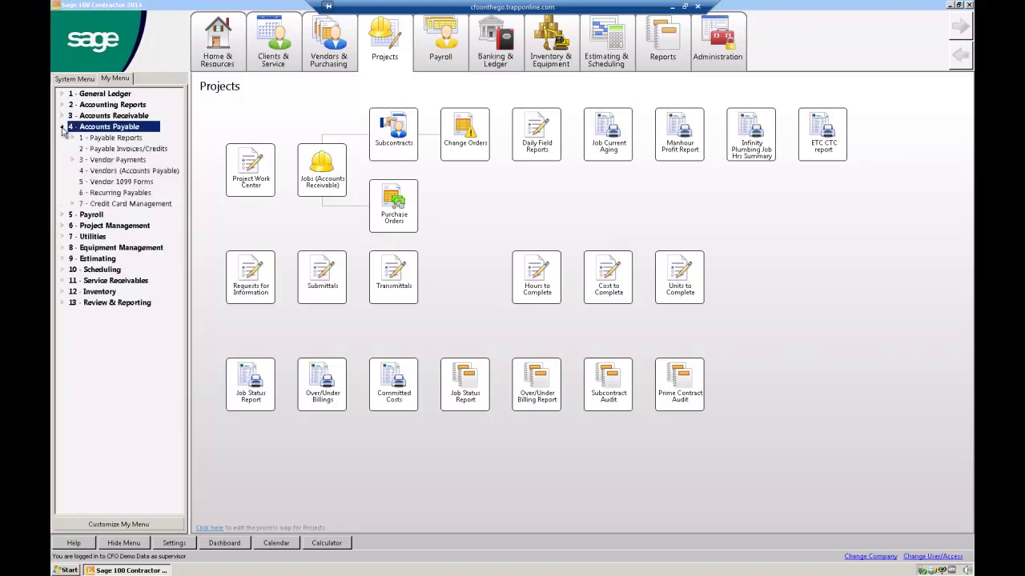
click(120, 149)
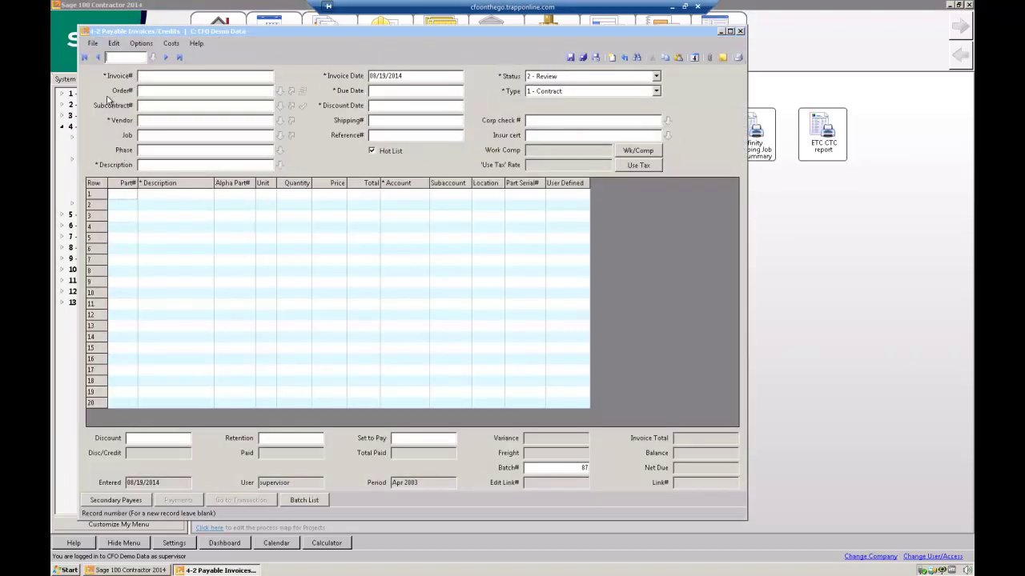
- Enter invoice number w234 for vendor 1, Home Depot
click(159, 77)
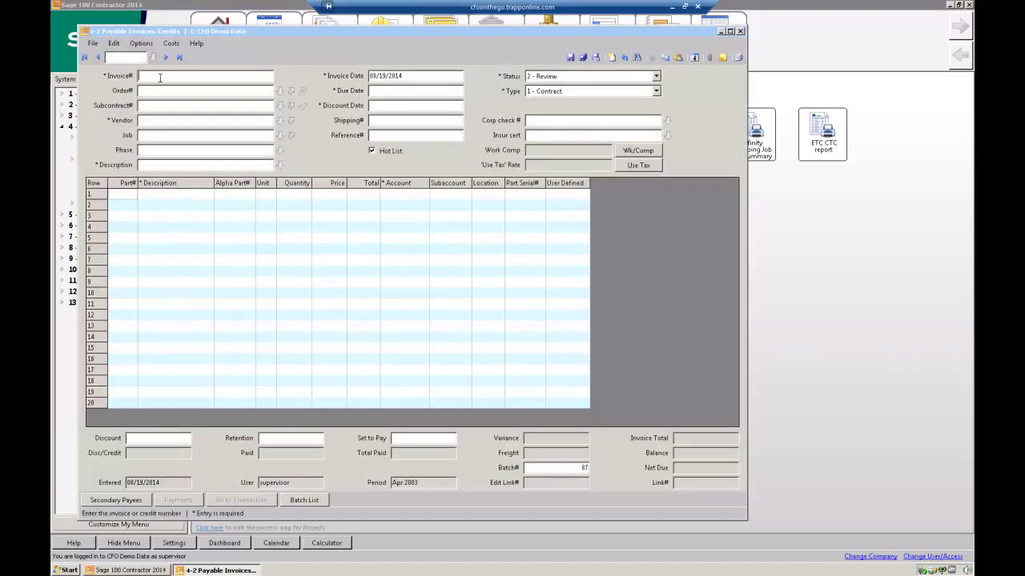
text(w234)
click(160, 92)
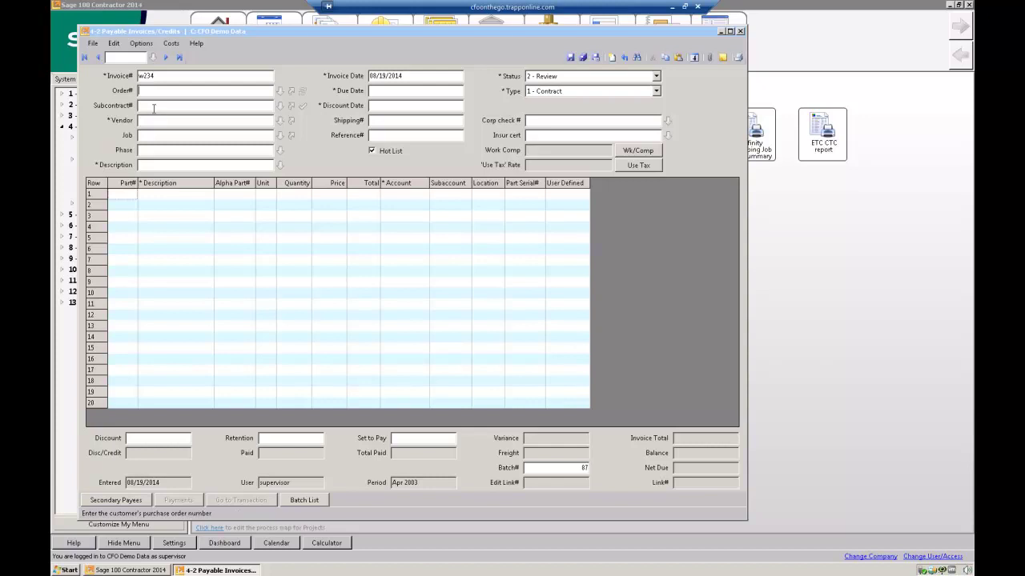
click(154, 120)
text(1)
key(Tab)
- Assign the invoice to job 27 with description 'Lumber'
text(27)
key(Tab)
key(Tab)
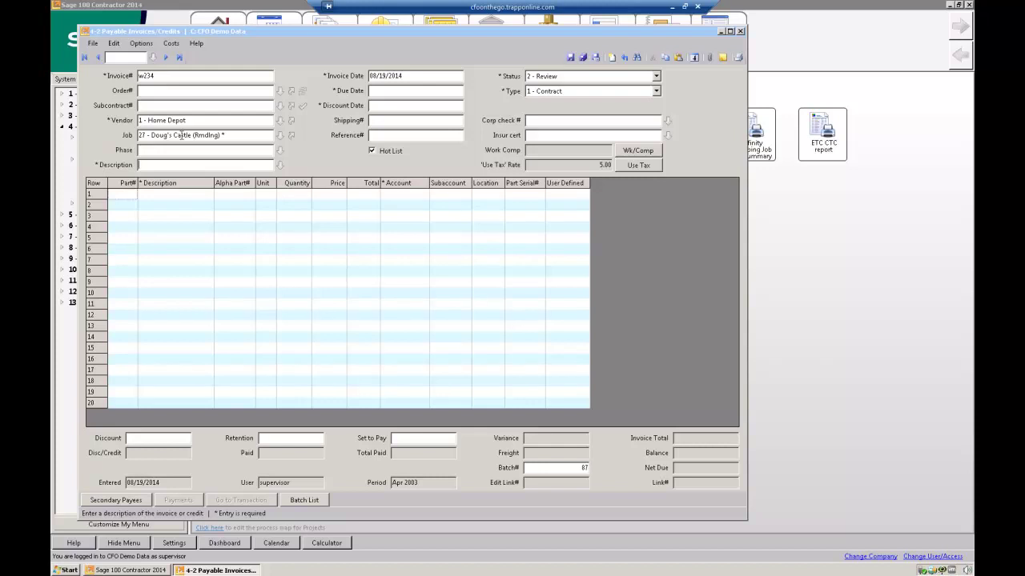
text(Lumber)
key(Tab)
key(Tab)
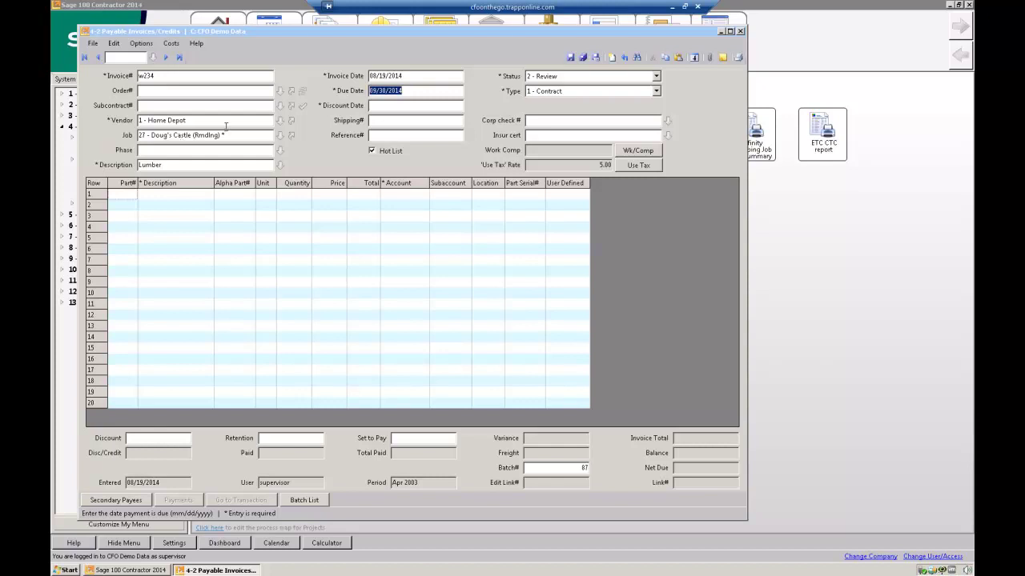
- Set invoice date 08/17/2014, due date 09/30/2014, and discount date 08/27/2014
click(419, 78)
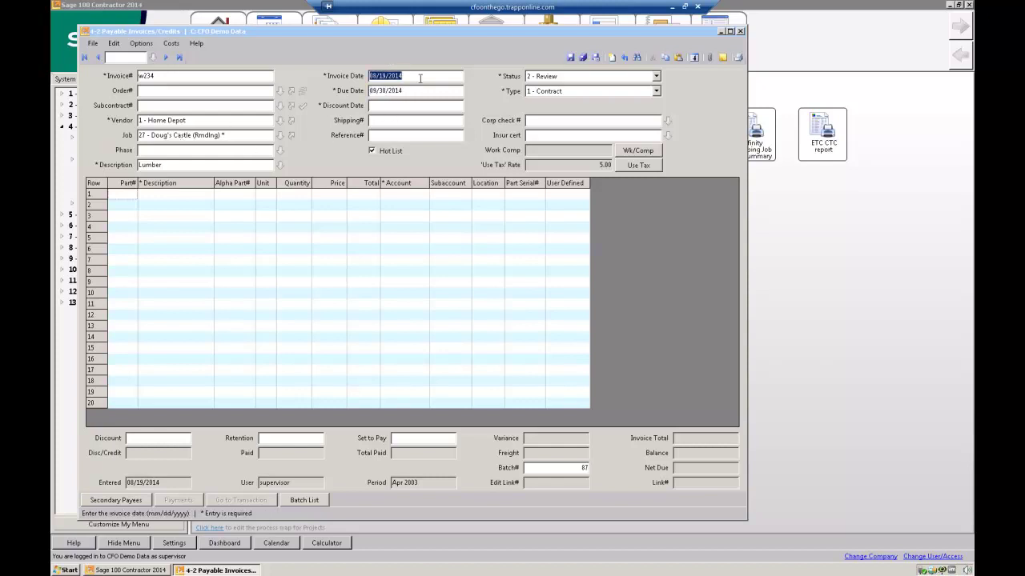
key(minus)
click(418, 92)
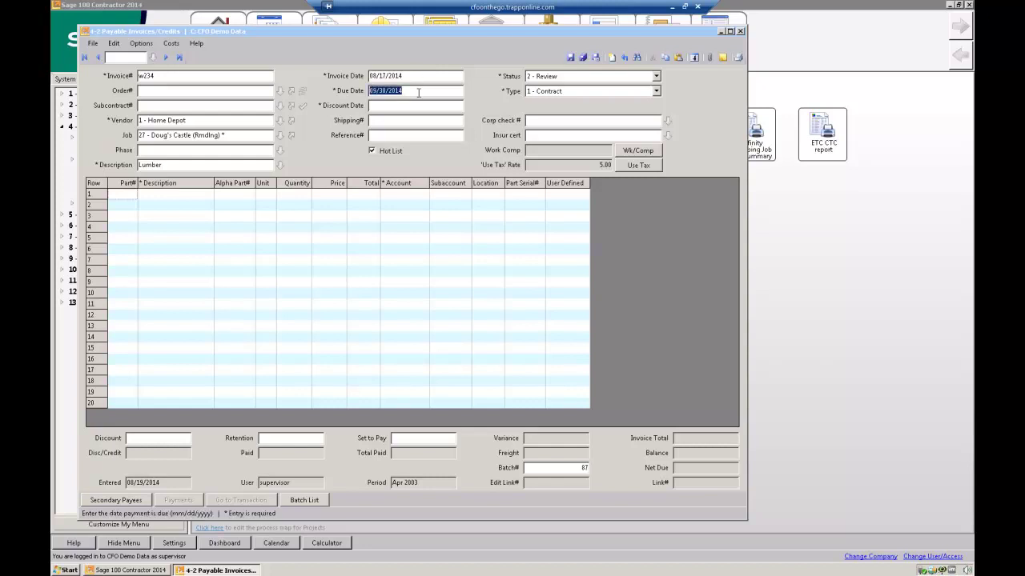
click(399, 105)
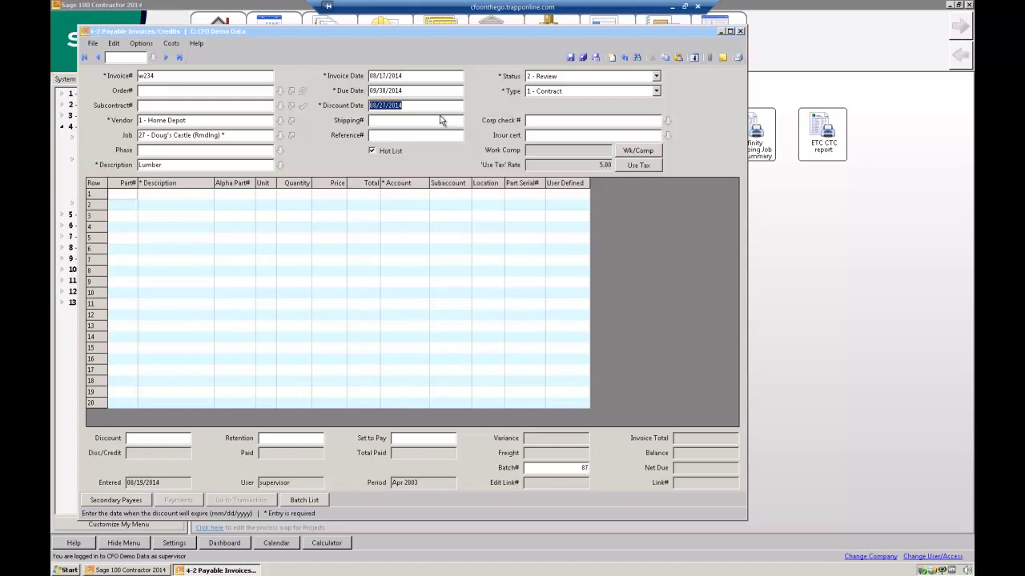
- Set the invoice status to 1 - Open and keep 'Lumber' as the first line's description
key(Tab)
key(Tab)
key(Tab)
key(Tab)
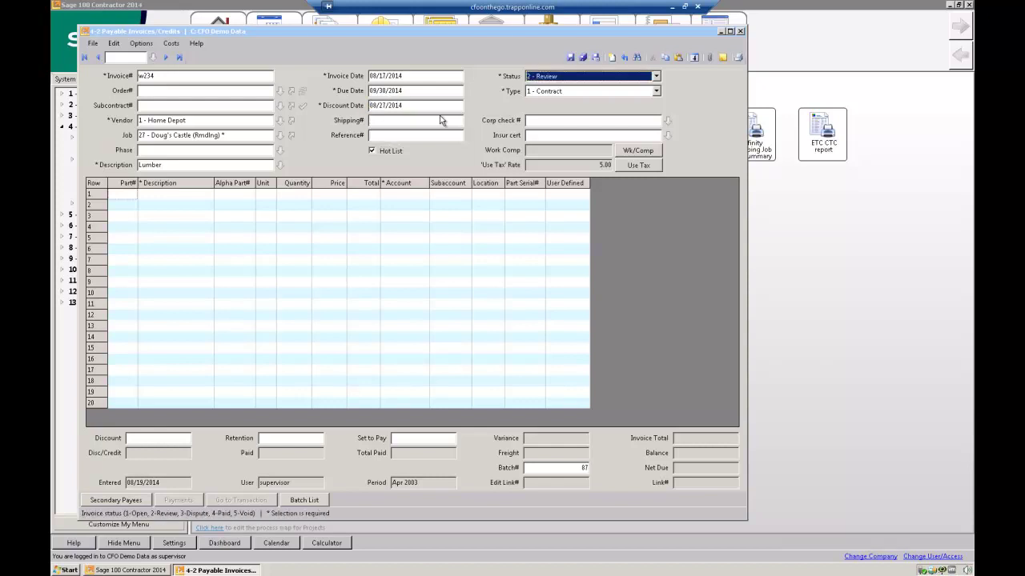
key(Up)
key(Tab)
key(Tab)
key(Tab)
key(Tab)
key(Tab)
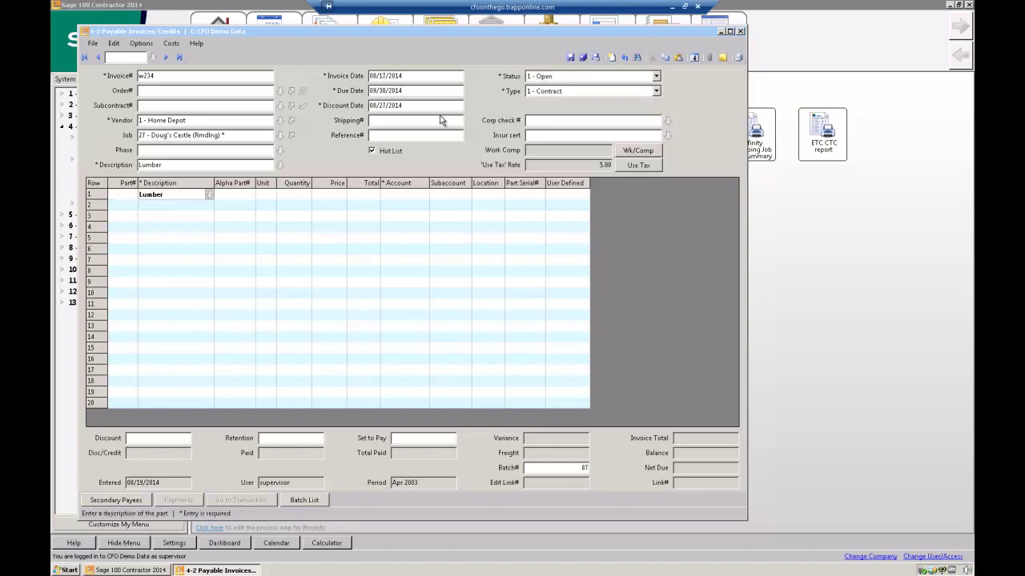
key(Tab)
key(Tab)
key(Tab)
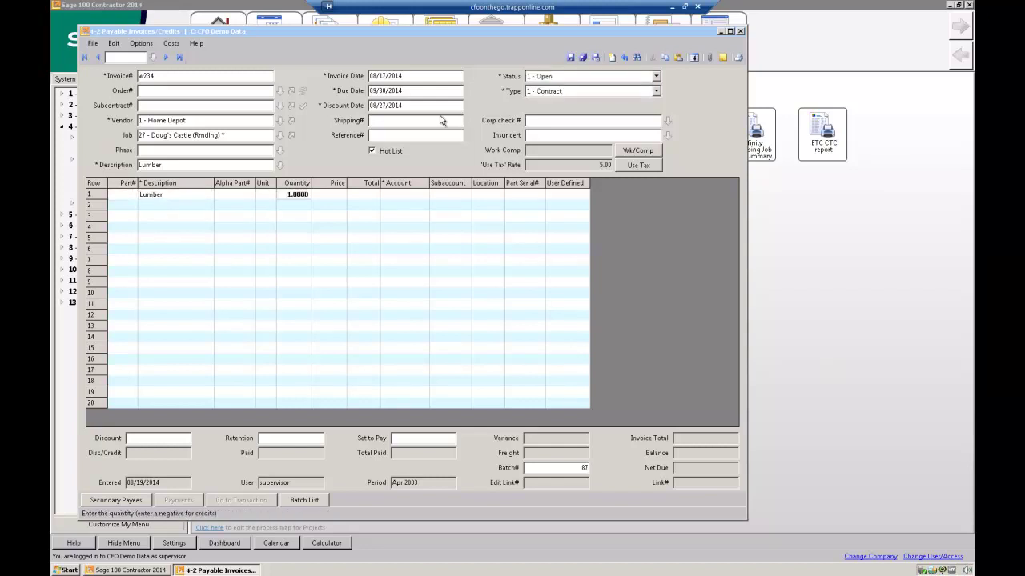
- Price the Lumber line at 2,589.00 charged to 5001 - Material, then open Job Costs
key(Tab)
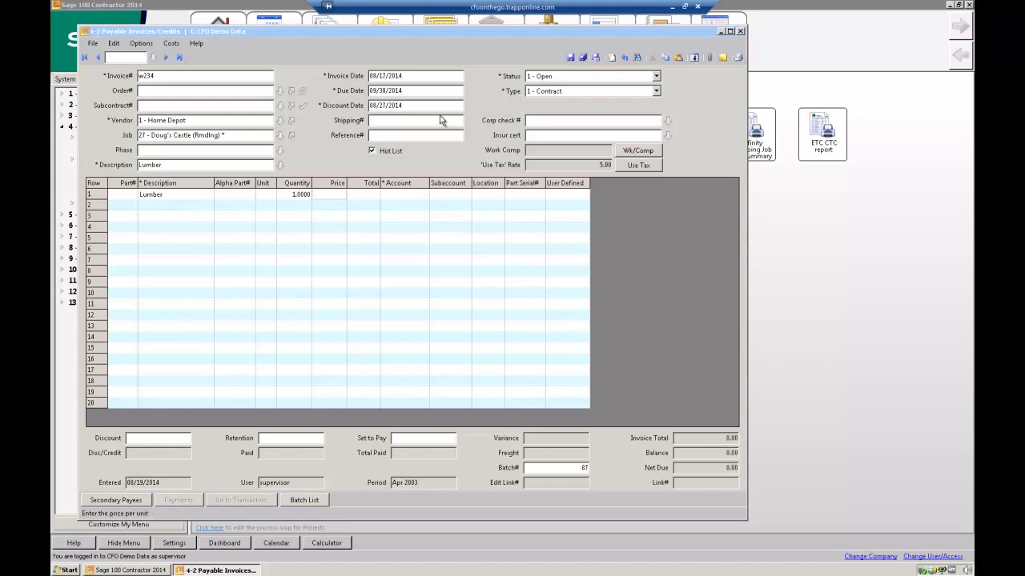
text(2589)
key(Tab)
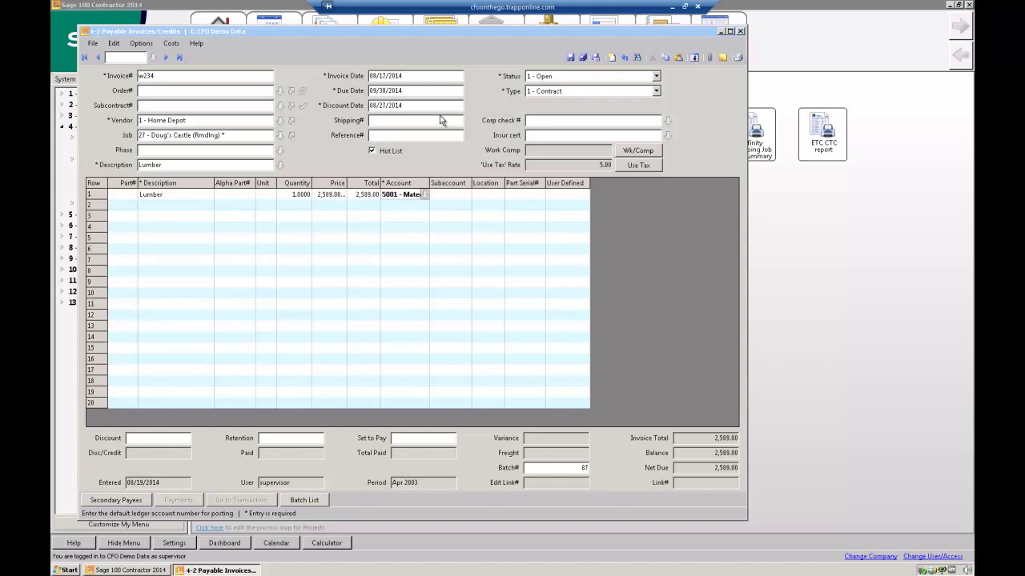
key(Tab)
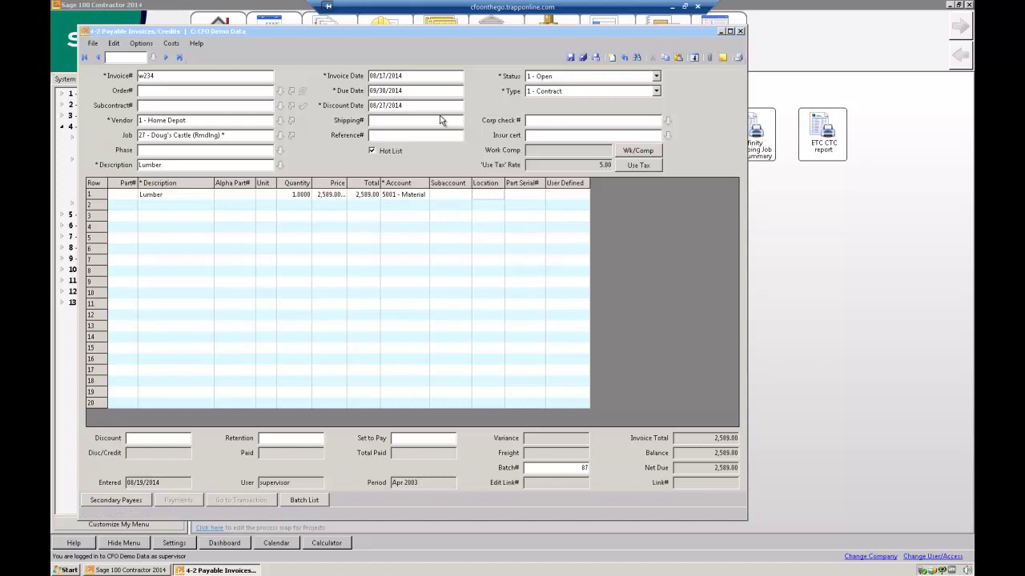
key(Tab)
key(Tab)
click(622, 58)
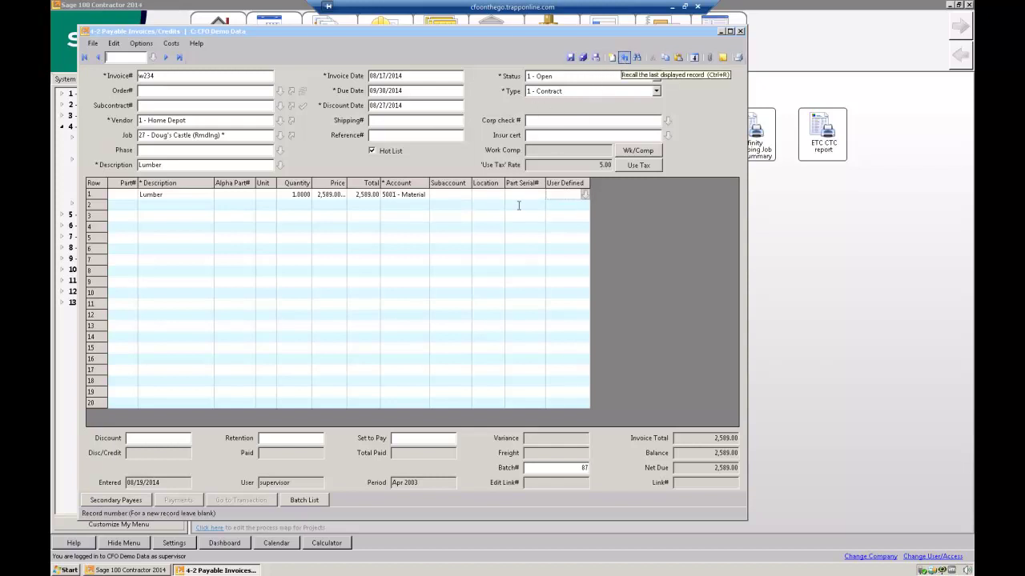
click(171, 43)
- Start a job cost line for job 27 Lumber and look up its cost code
click(183, 55)
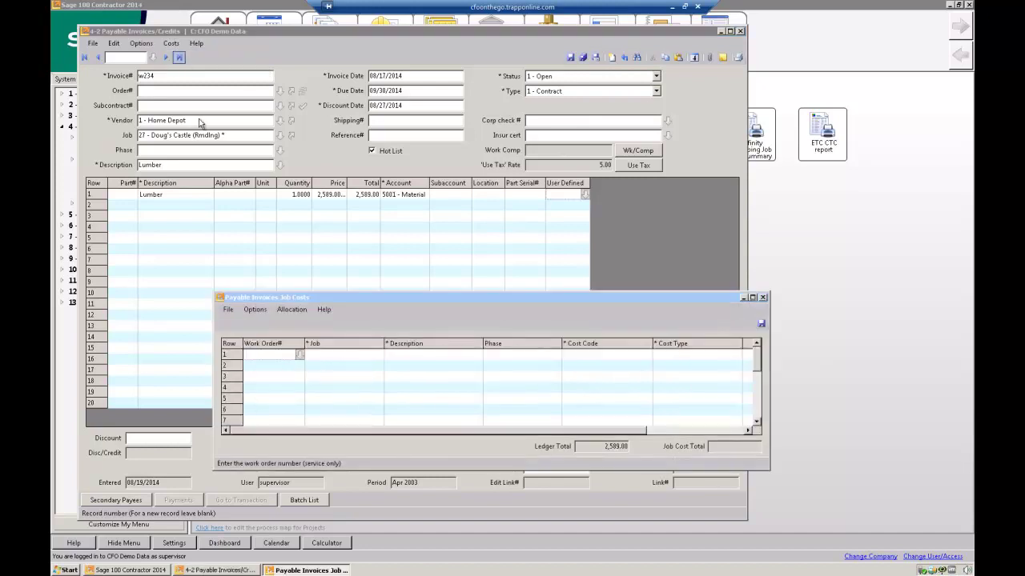
click(315, 357)
key(Return)
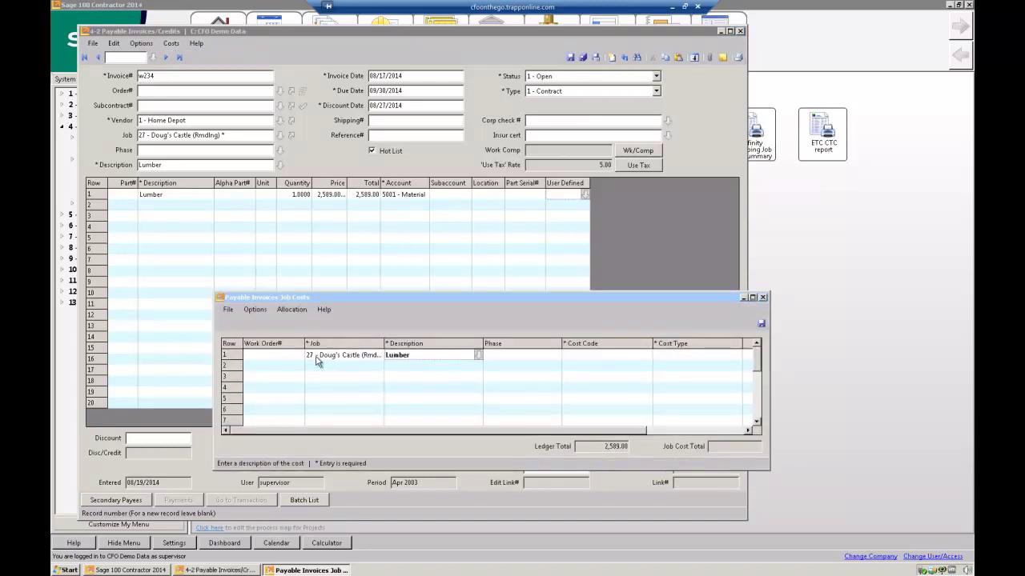
key(Return)
key(Return)
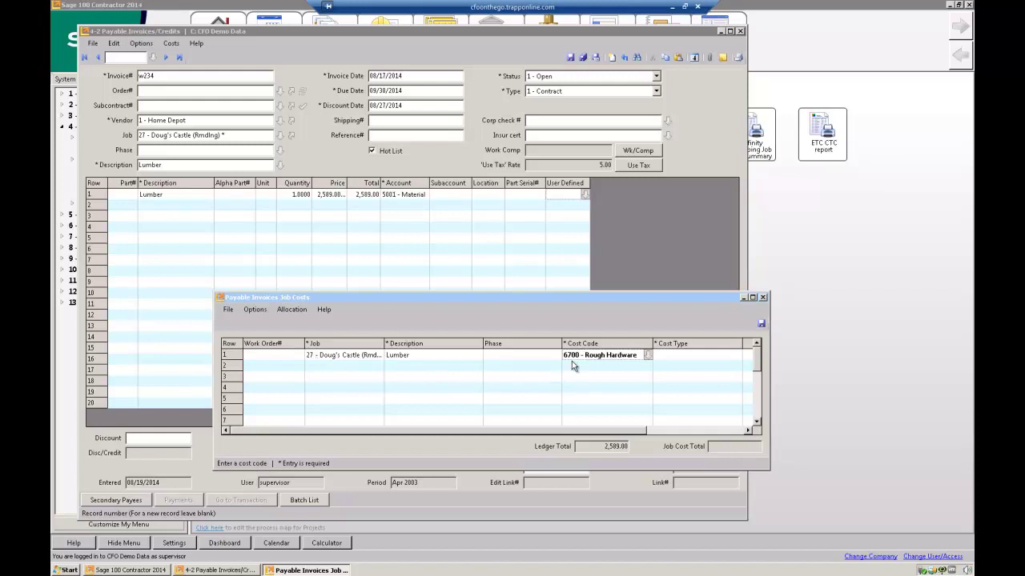
click(648, 355)
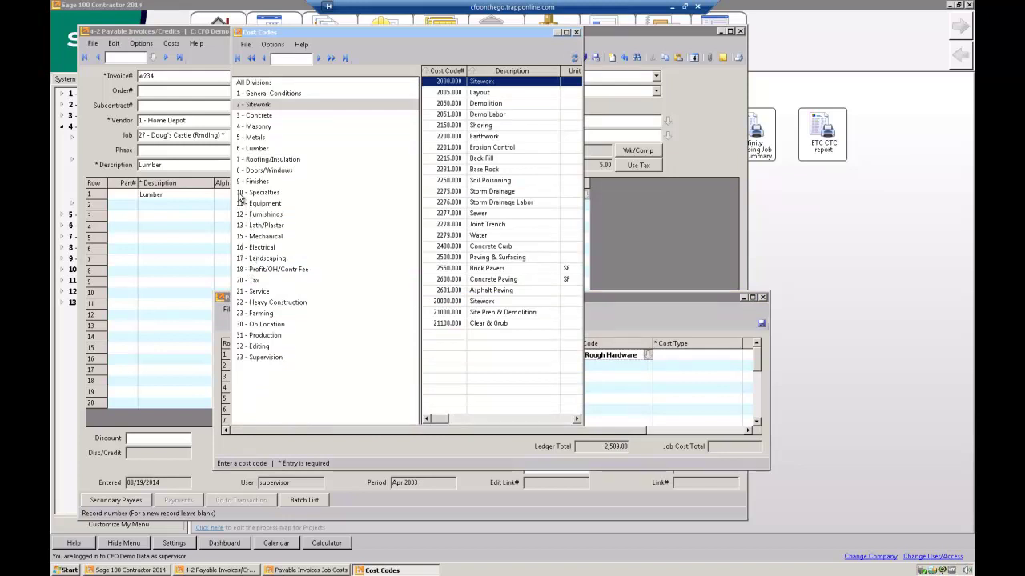
- Choose cost code 6101.000 Framing Labor from the 6 - Lumber division
click(245, 150)
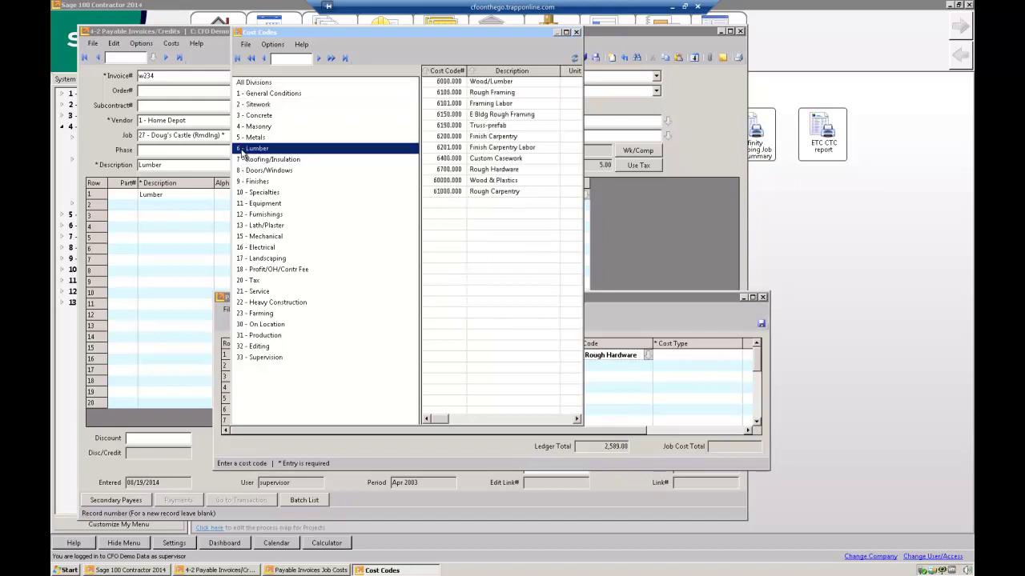
click(497, 137)
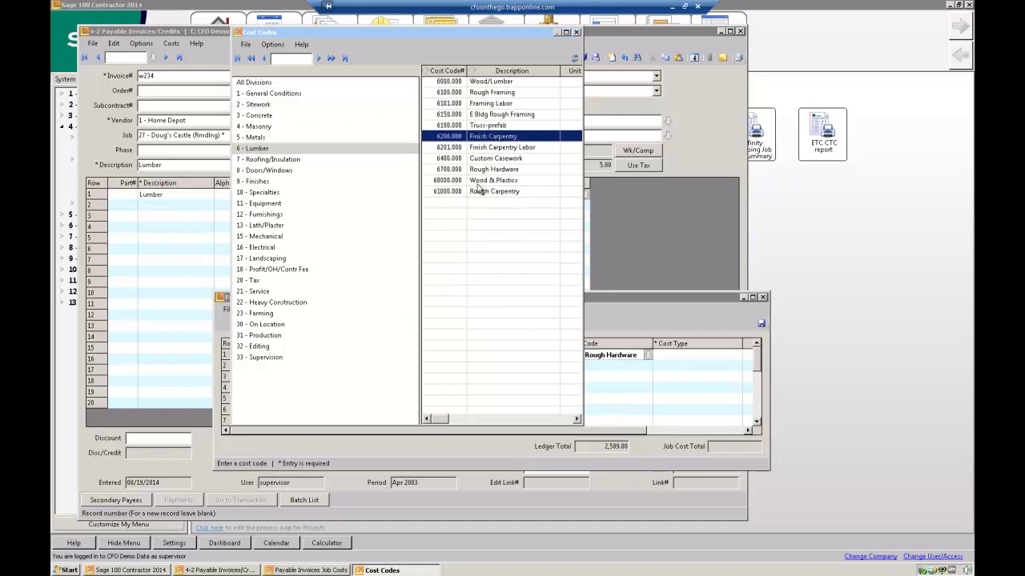
click(261, 149)
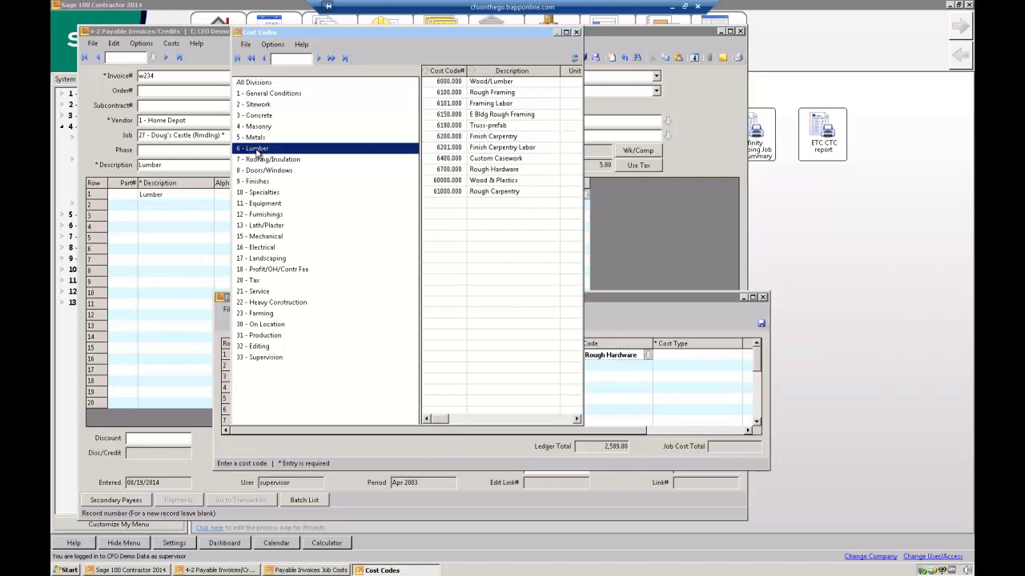
double_click(495, 105)
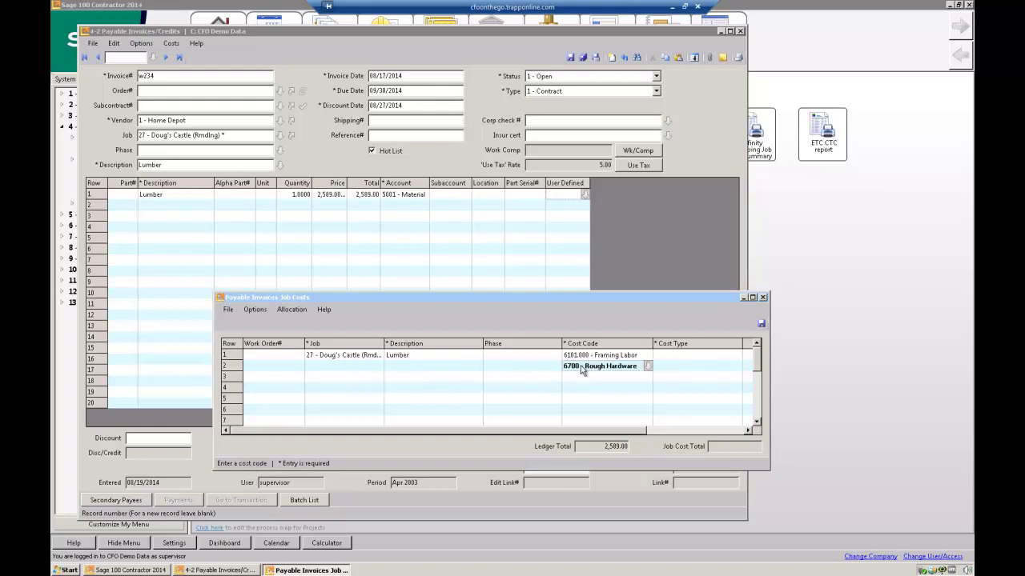
- Set cost type 1 - Material and save invoice w234 despite the posting period warning
click(583, 390)
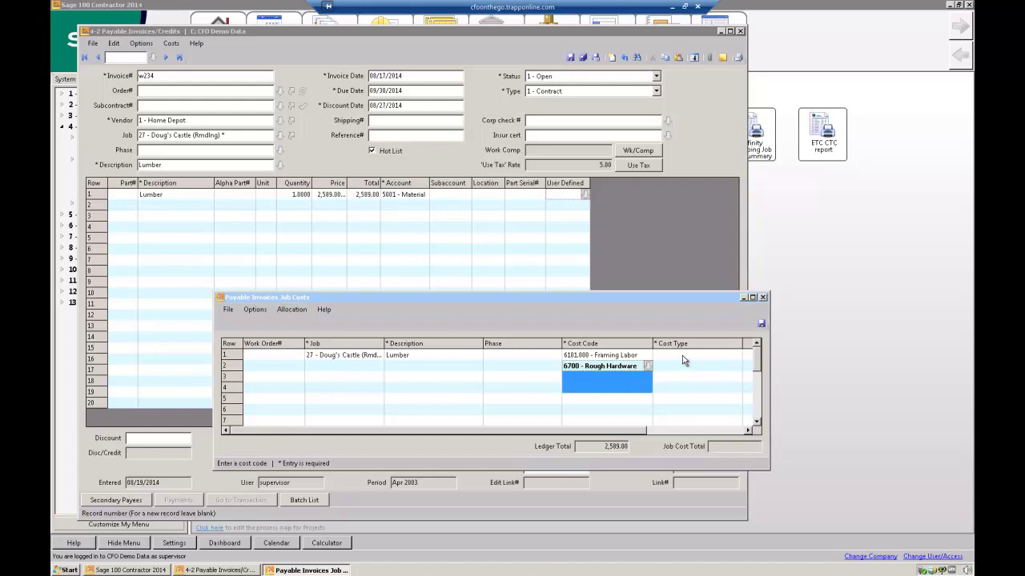
click(714, 357)
key(Tab)
key(Tab)
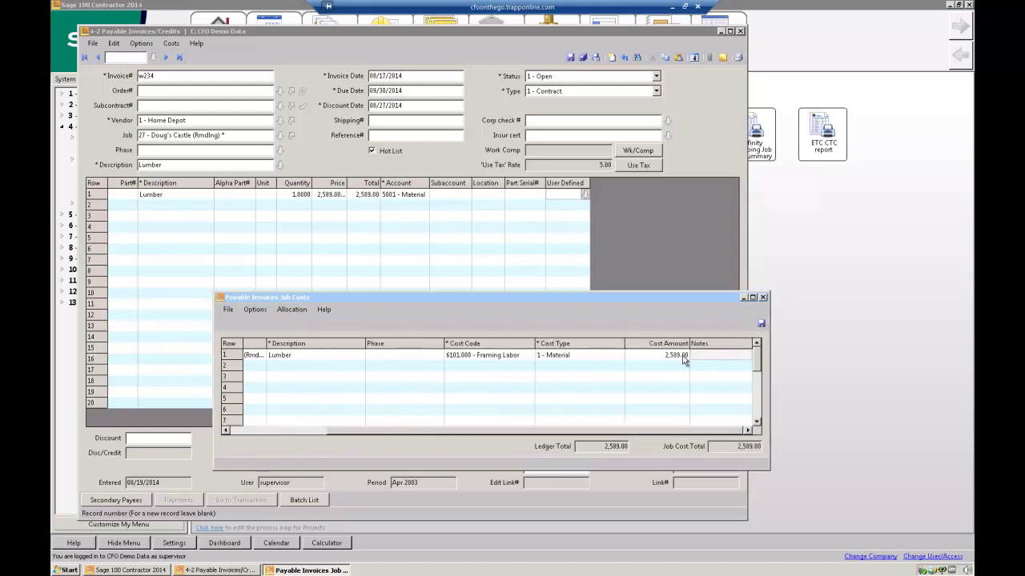
click(762, 297)
click(552, 319)
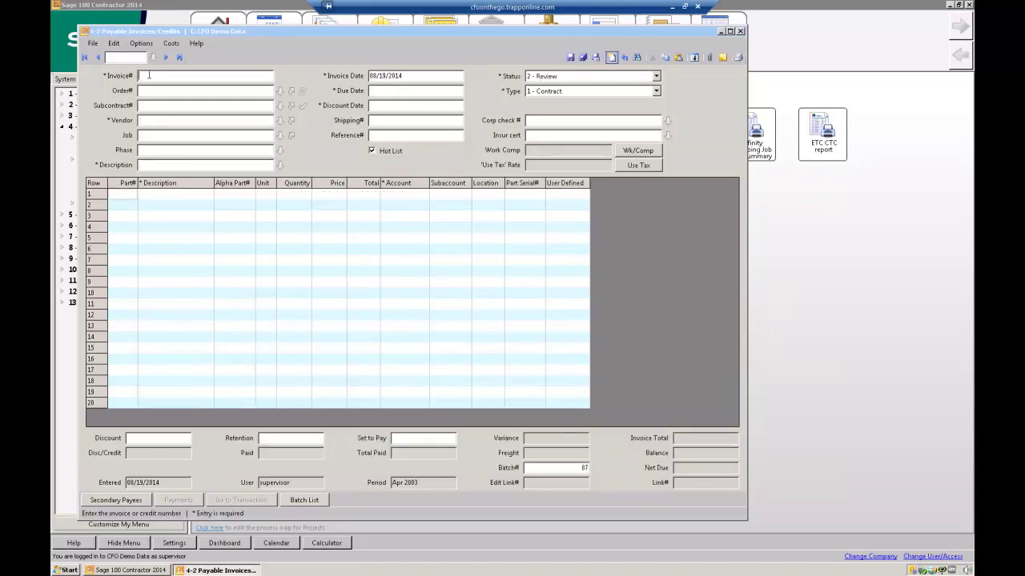
- Start invoice w25 with order 666668, dismiss the not-found warning, then enter order 666667
text(w25)
key(Tab)
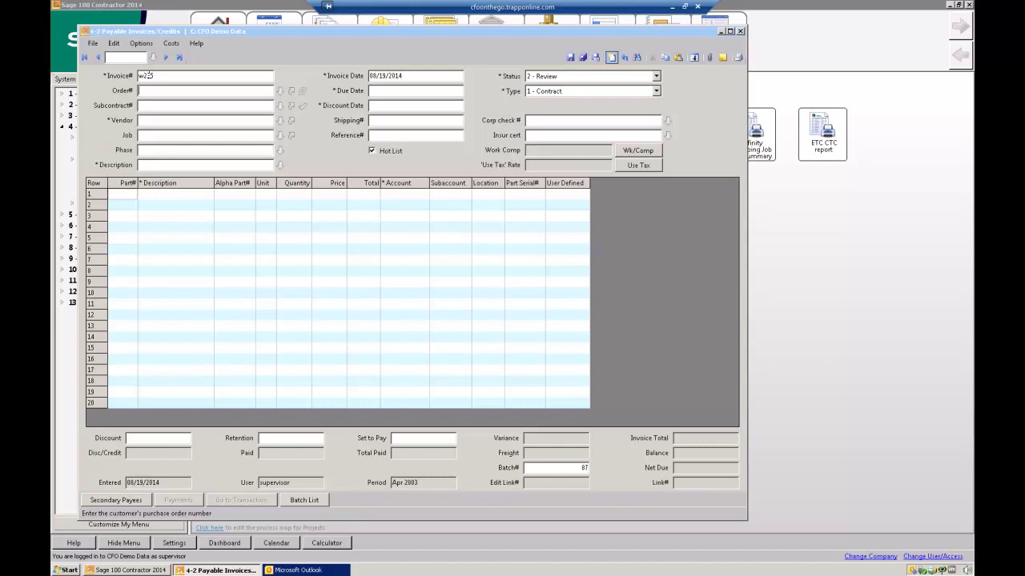
text(666668)
key(Tab)
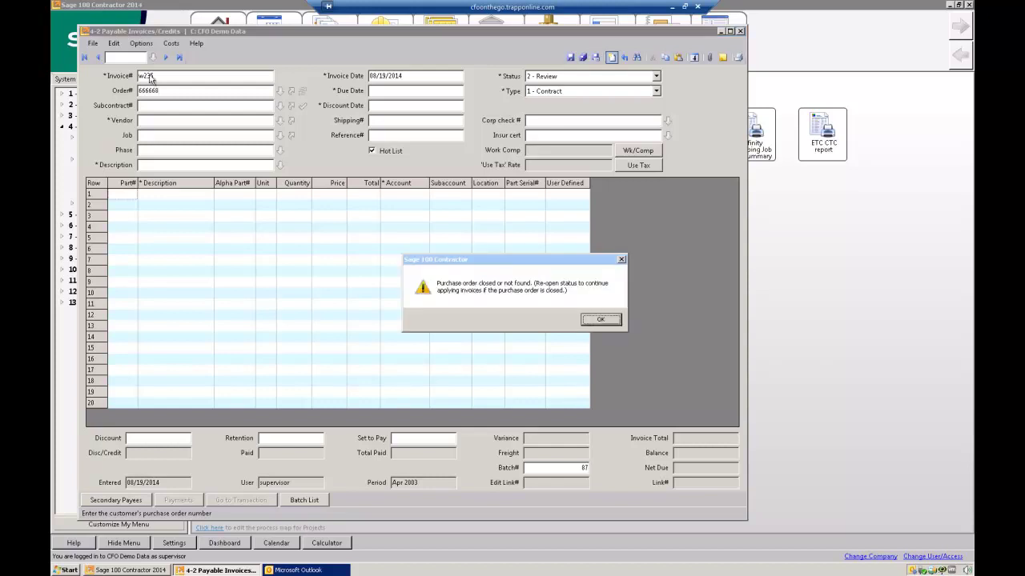
click(601, 318)
text(66666)
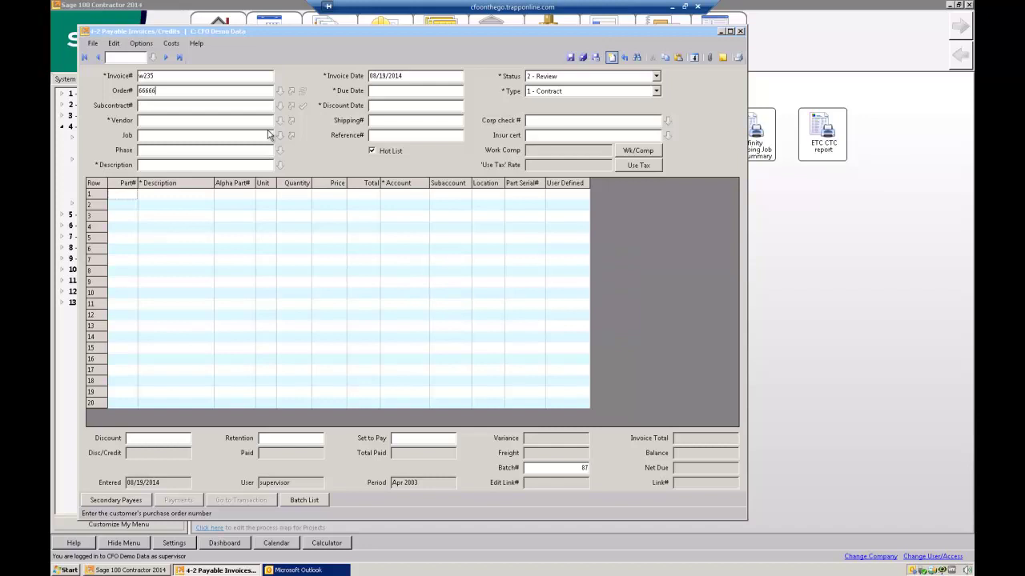
text(7)
key(Return)
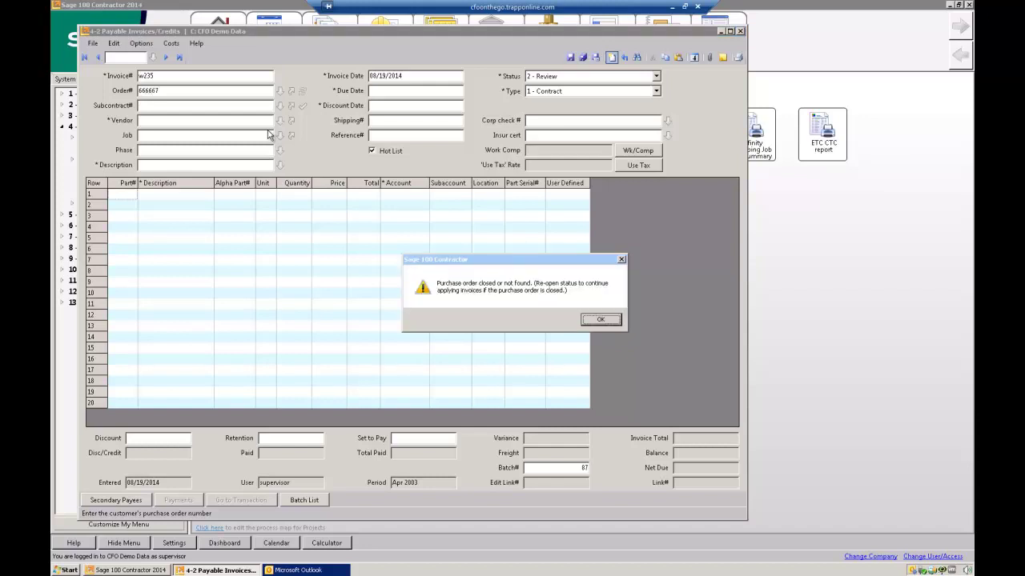
- Dismiss the closed-PO warning and link invoice w235 to purchase order 6666667
click(598, 320)
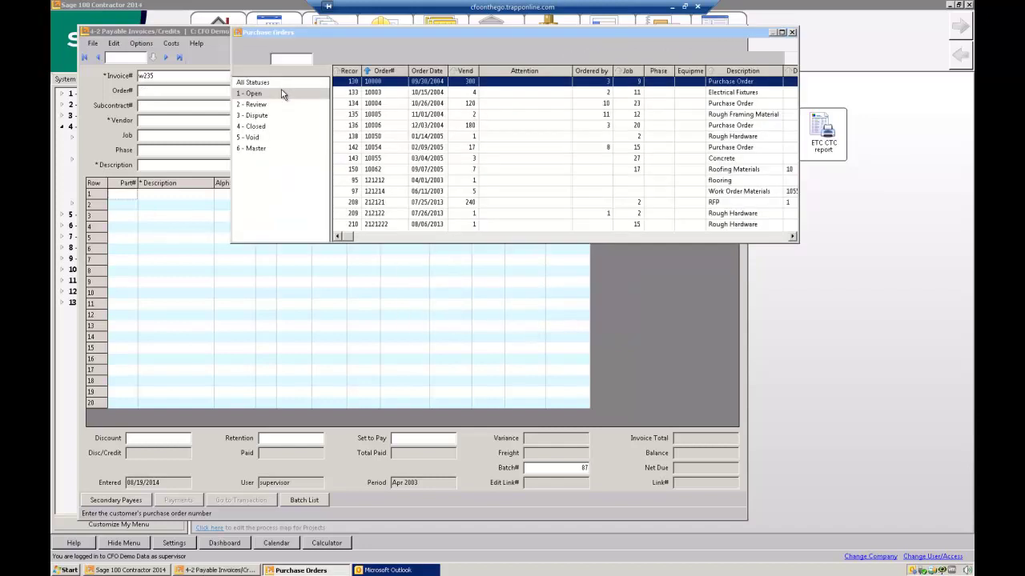
click(290, 91)
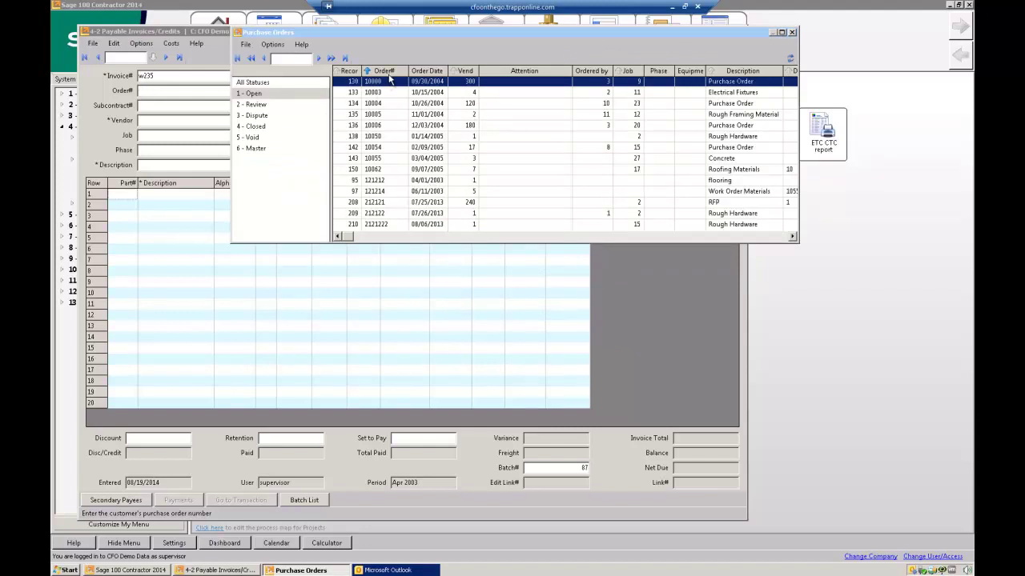
scroll(390, 78, down, 15)
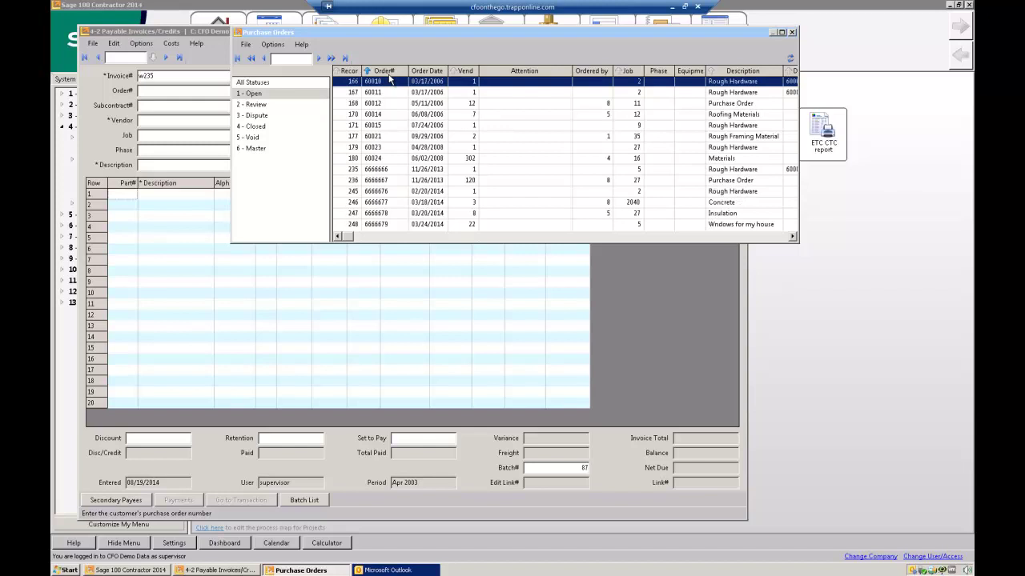
double_click(368, 183)
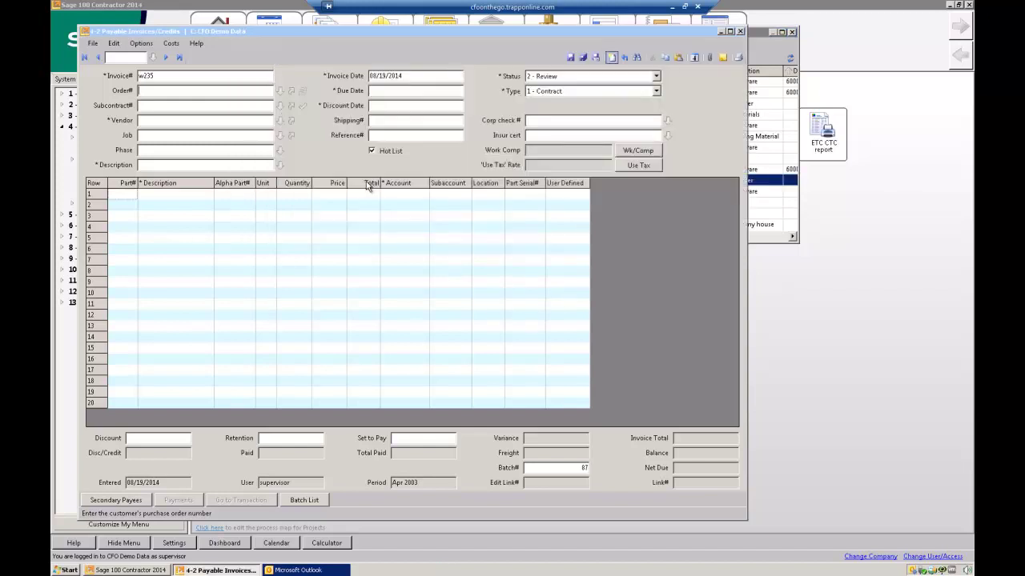
- Review the filled-in vendor Washua Nursery and the 70.00 Concrete invoice lines
click(169, 77)
click(173, 90)
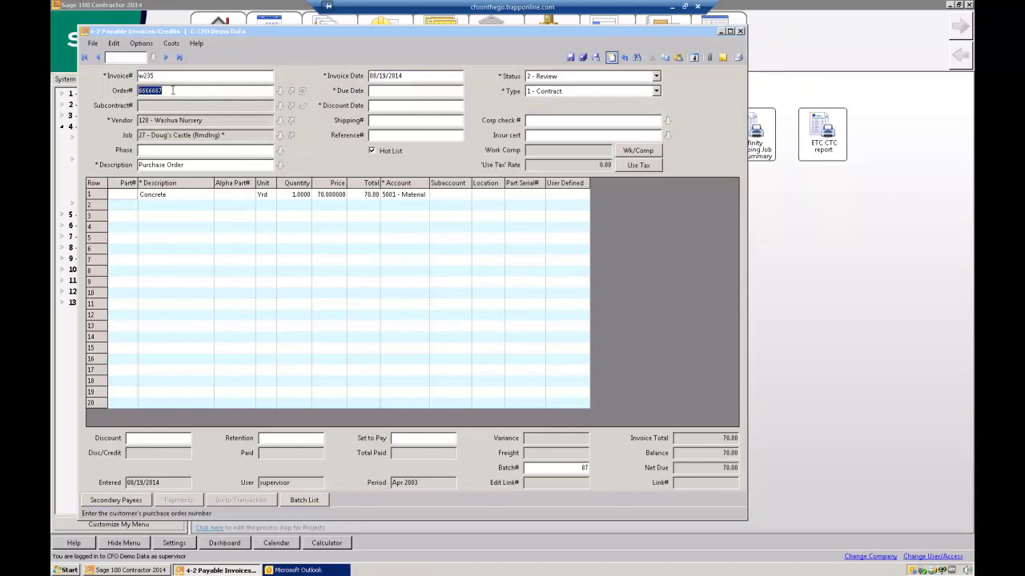
click(216, 120)
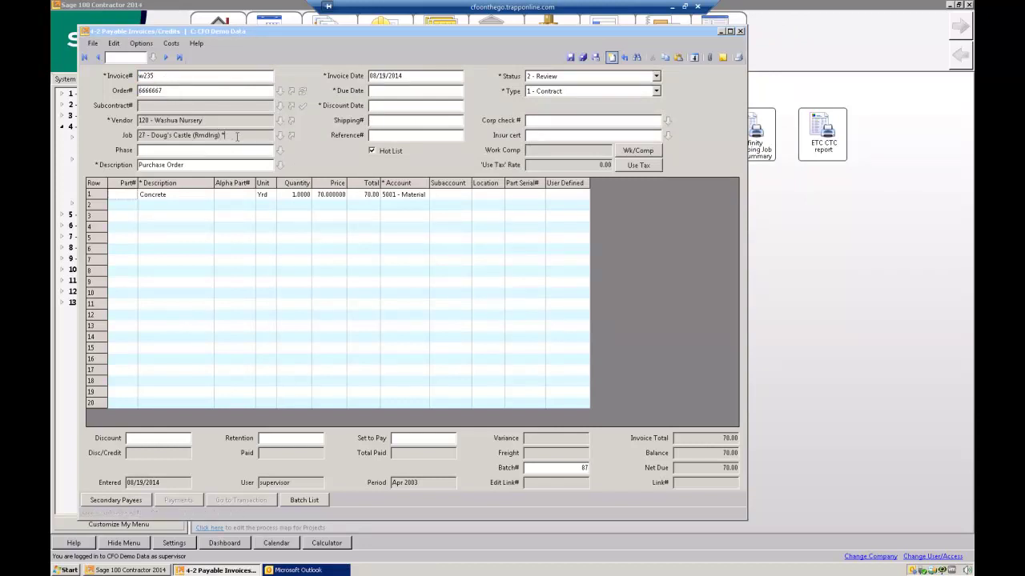
click(108, 197)
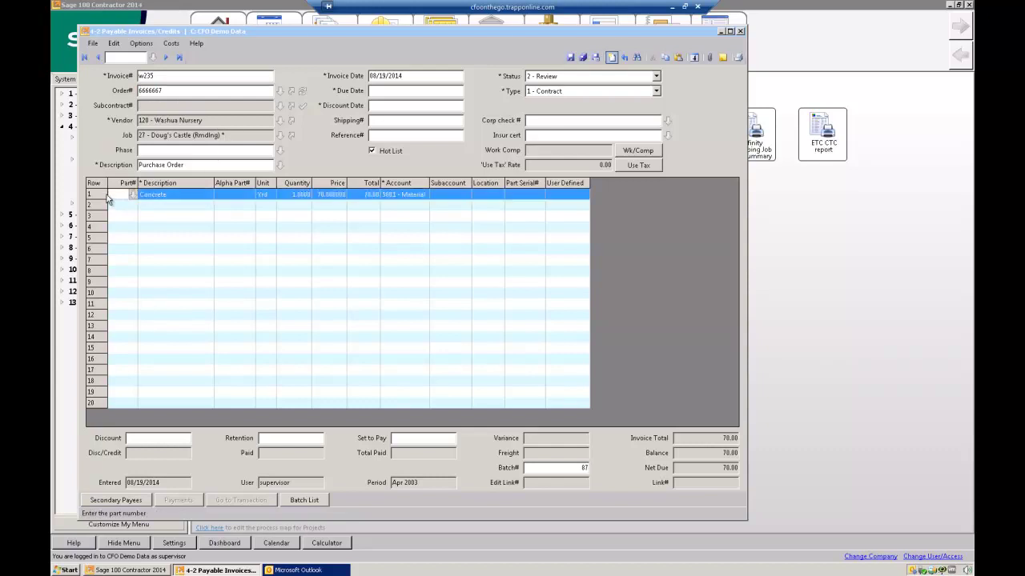
drag(109, 200, 106, 256)
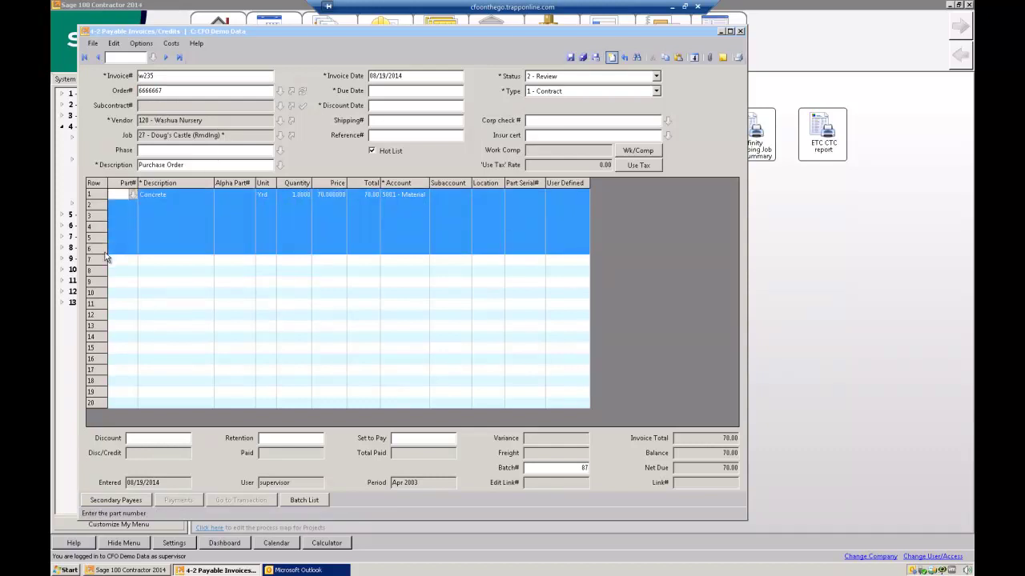
- Change the invoice date to 08/13/2014
click(418, 73)
text(08/13/2014)
key(Tab)
key(Tab)
key(Tab)
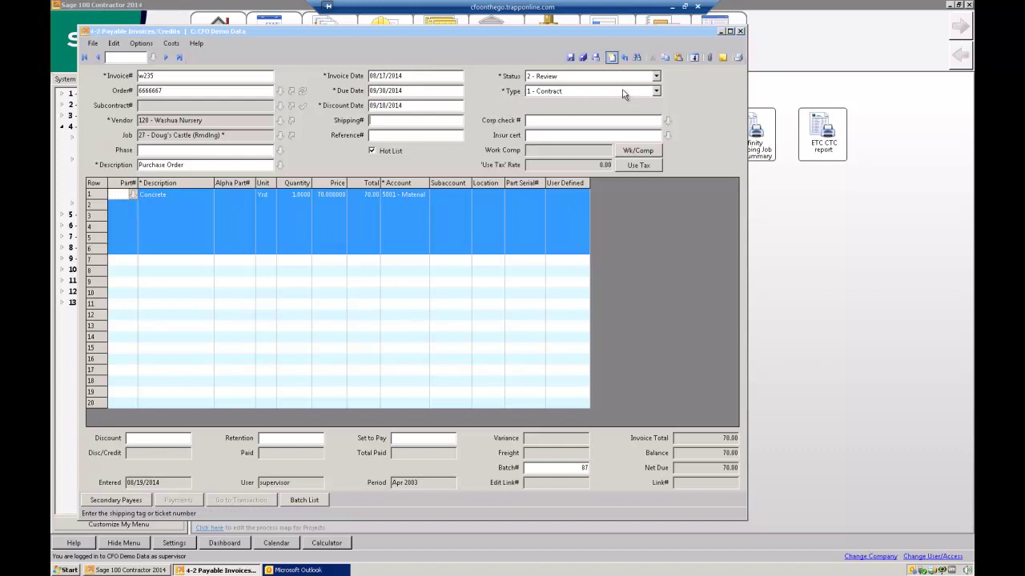
click(185, 92)
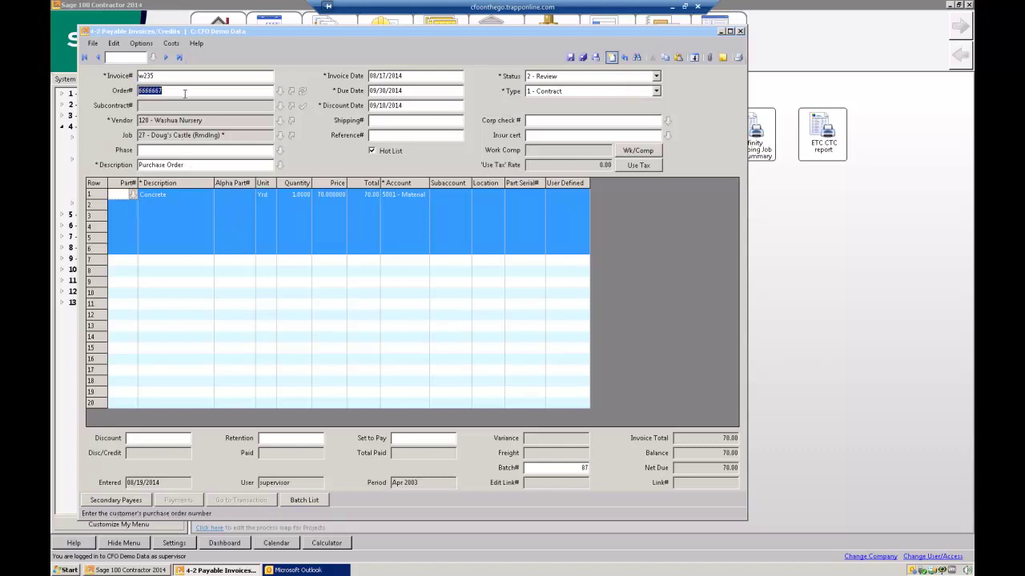
click(174, 75)
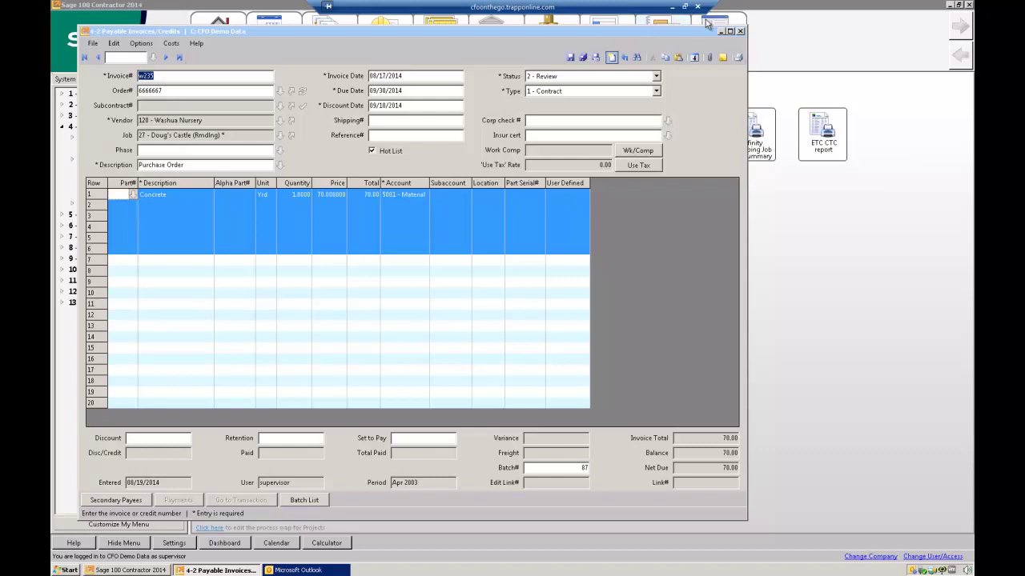
- Discard the invoice changes, switch the menu from Accounts Payable to Payroll, and launch Daily Field Reports
click(740, 30)
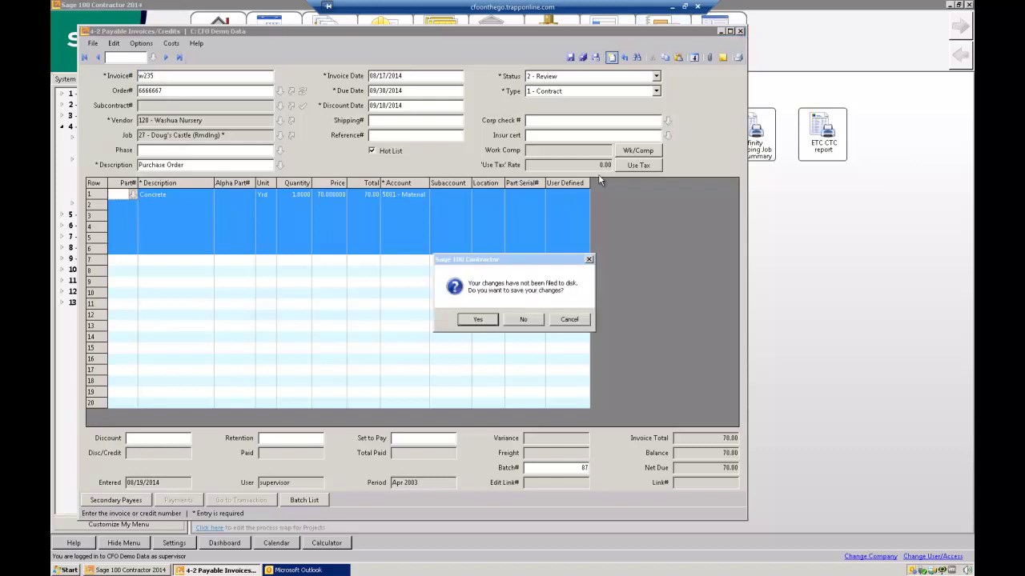
click(516, 322)
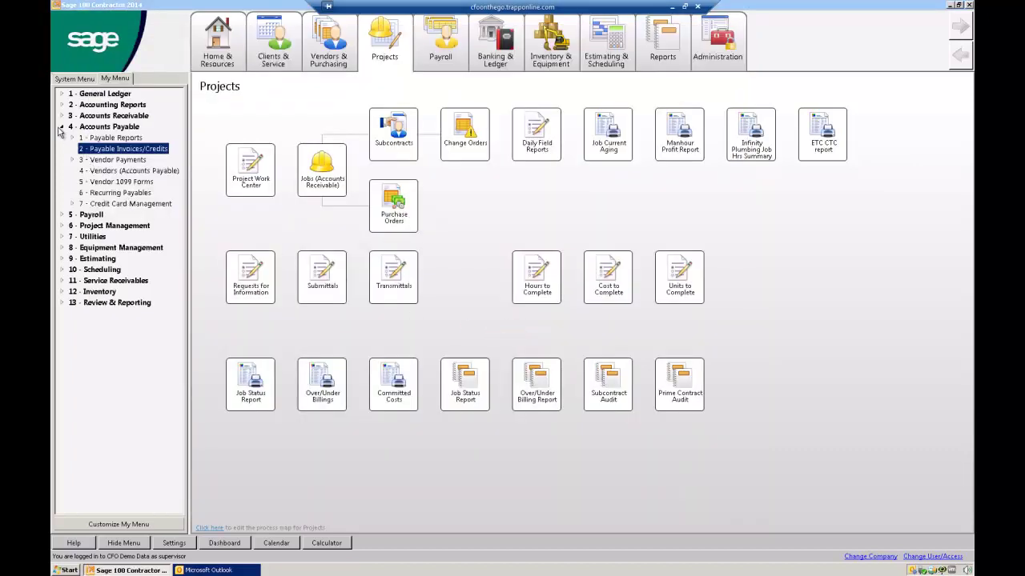
click(61, 127)
click(62, 138)
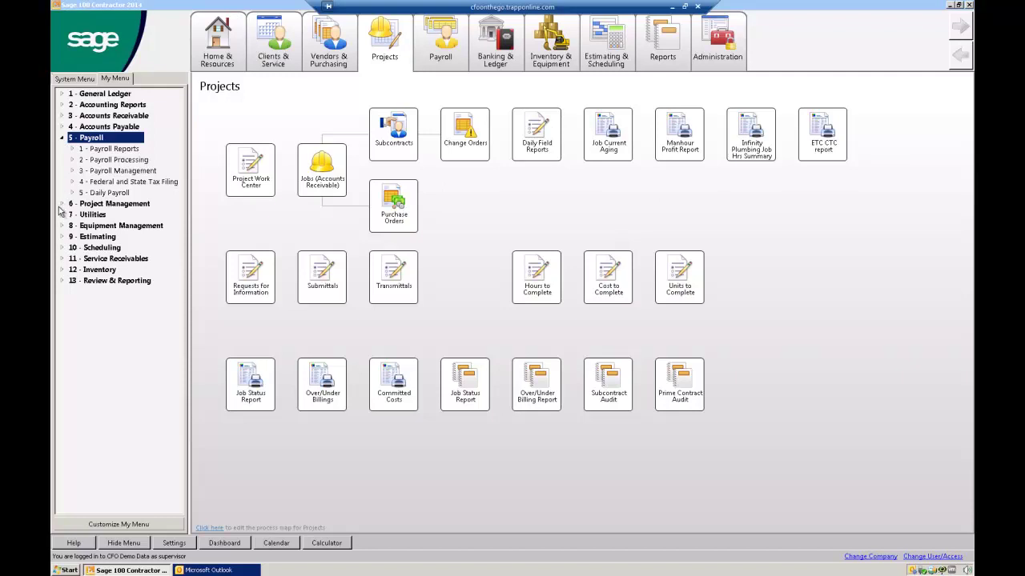
click(527, 157)
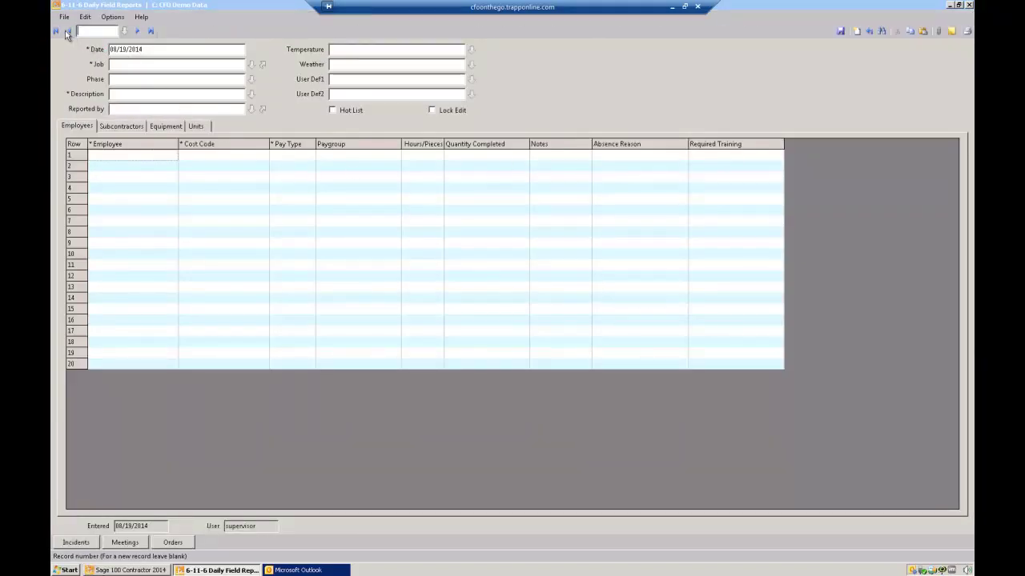
- Load field report 1 and review its Employee, Cost Code, Pay Type, Paygroup and Hours columns
click(58, 30)
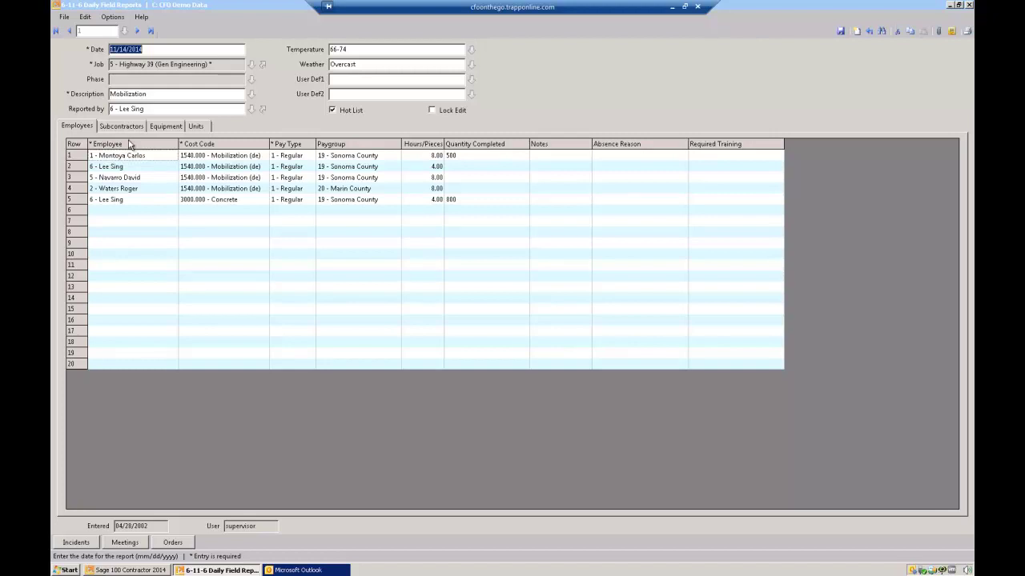
click(128, 148)
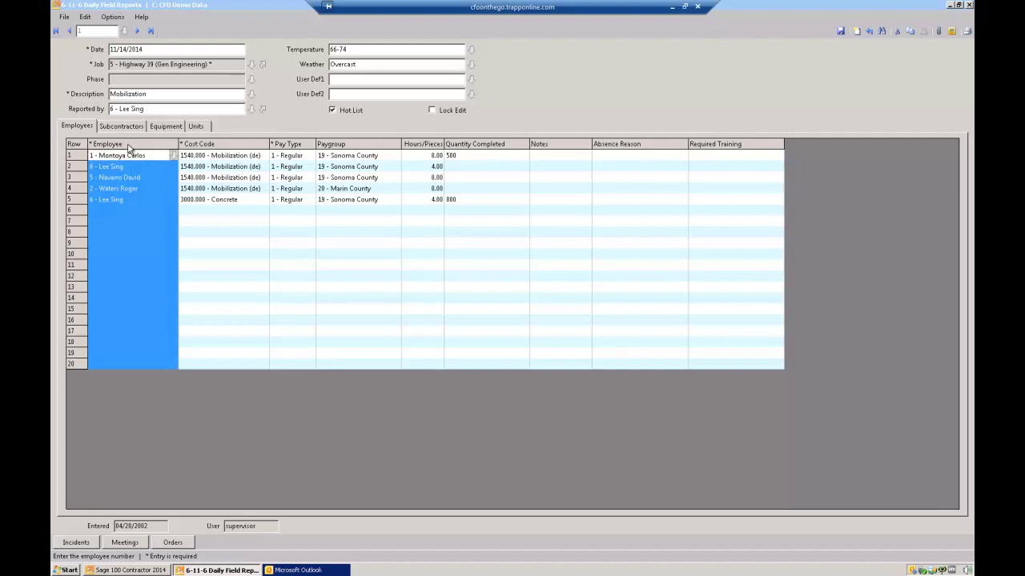
click(205, 148)
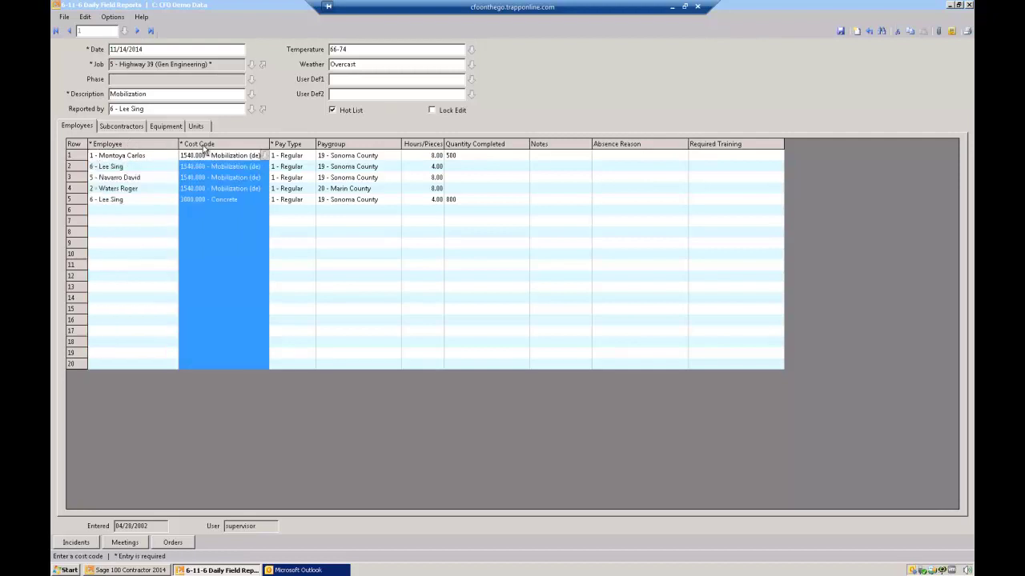
click(295, 148)
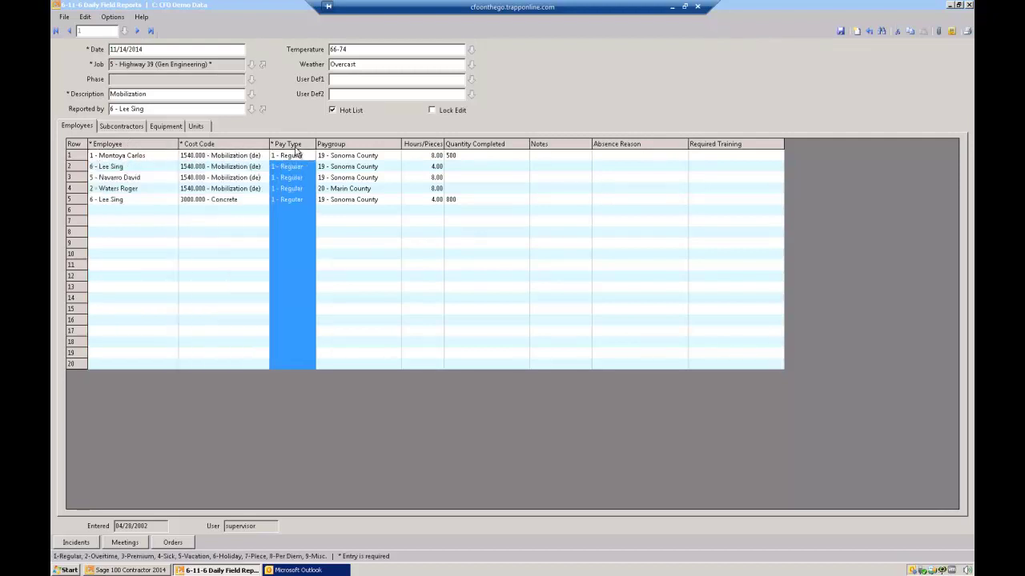
click(344, 149)
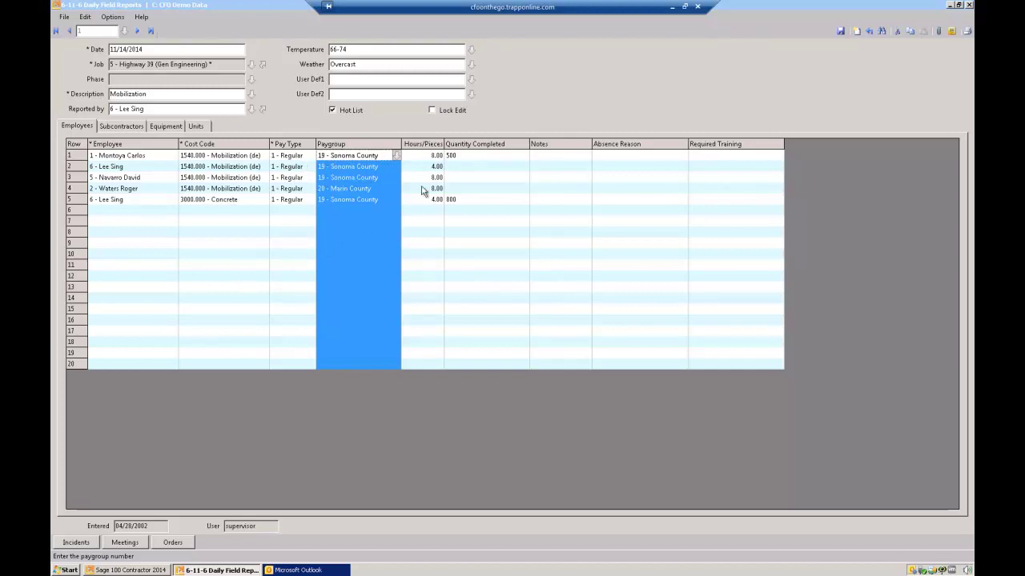
drag(434, 165, 432, 202)
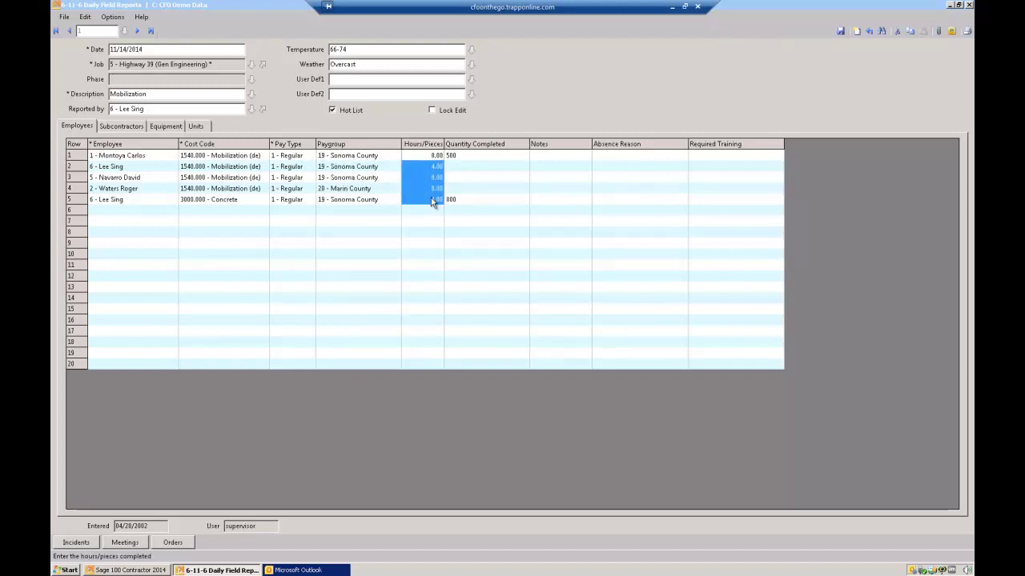
- Browse the report's subcontractors, equipment and meeting notes, then return to the employee list
click(125, 129)
click(175, 128)
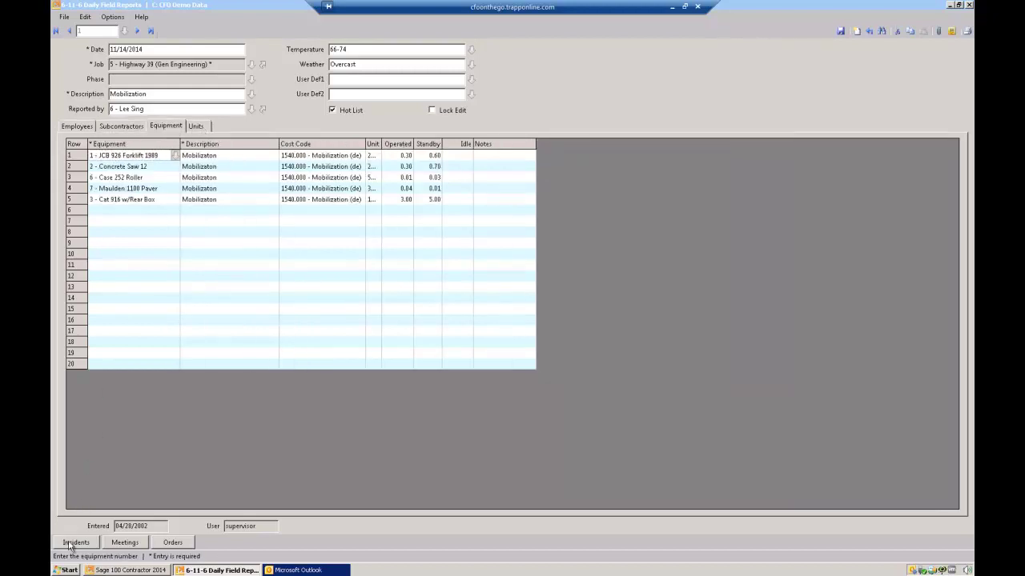
click(120, 543)
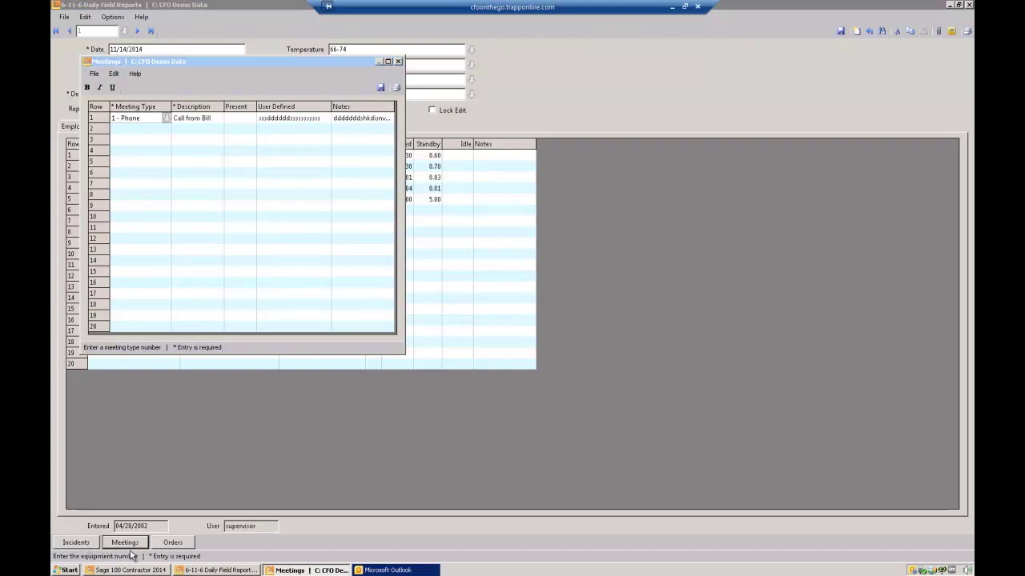
click(398, 62)
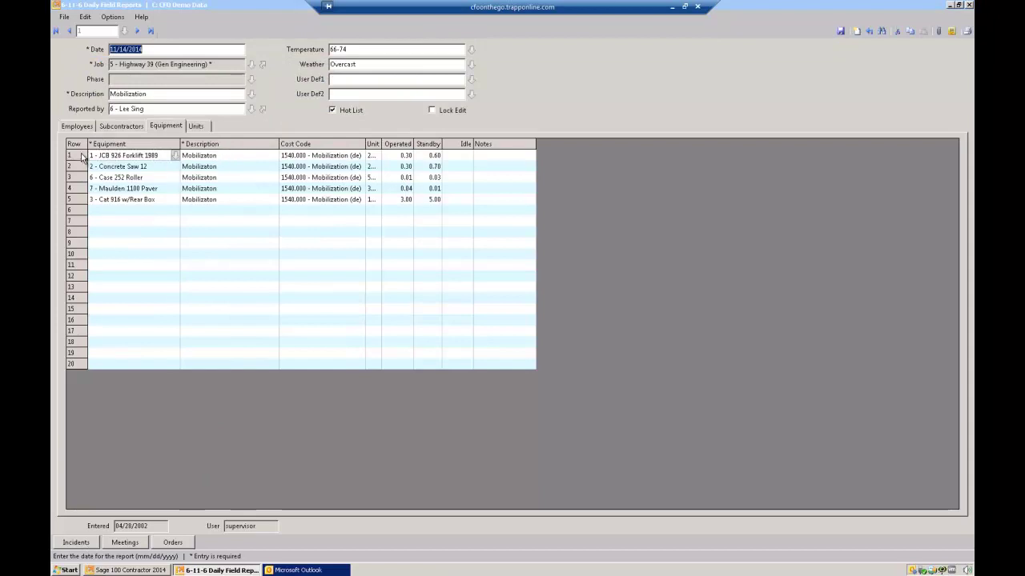
click(89, 128)
drag(115, 146, 405, 154)
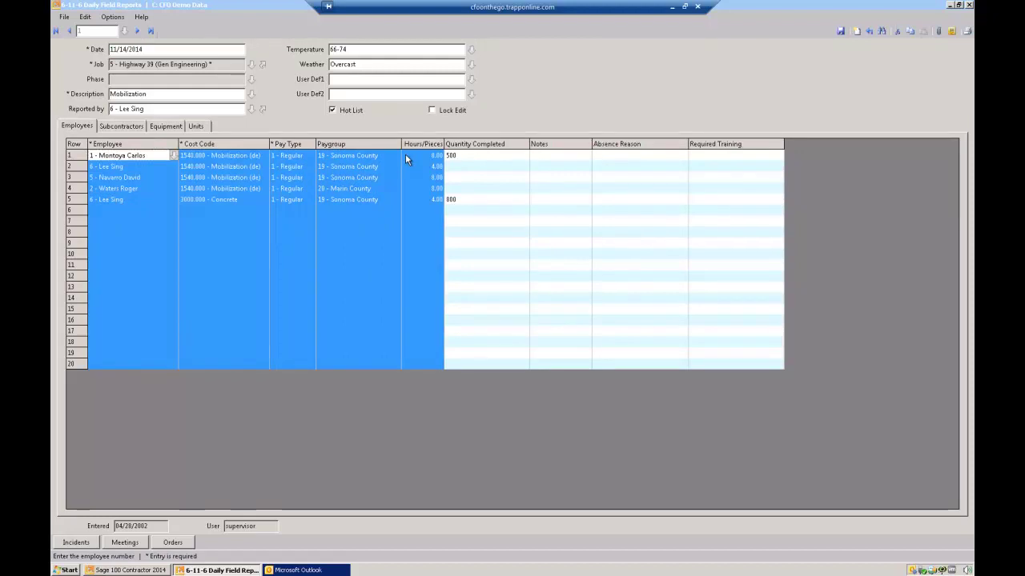
- Close the field report and expand Payroll Processing to Payroll Records
click(968, 5)
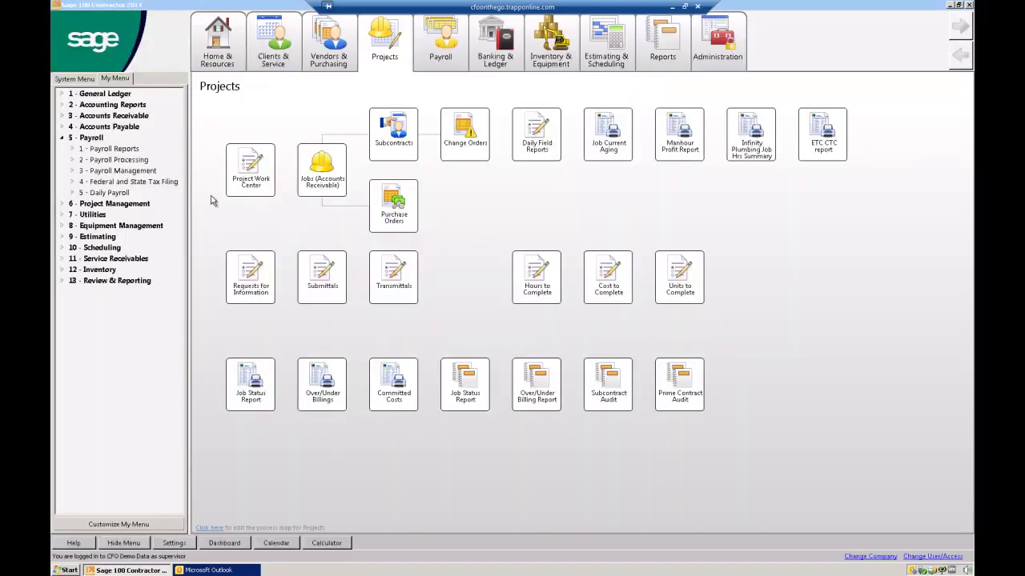
click(80, 160)
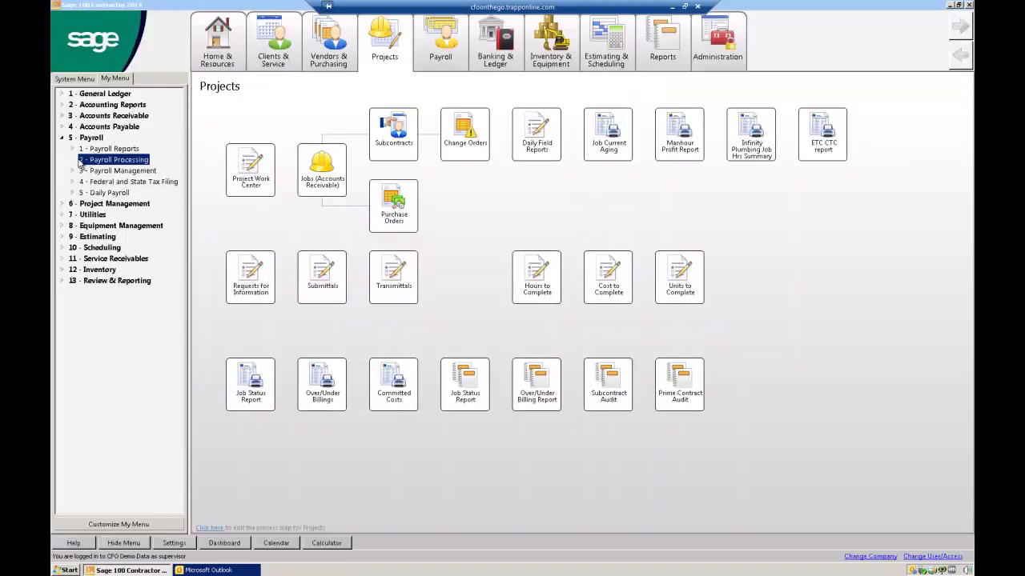
click(74, 160)
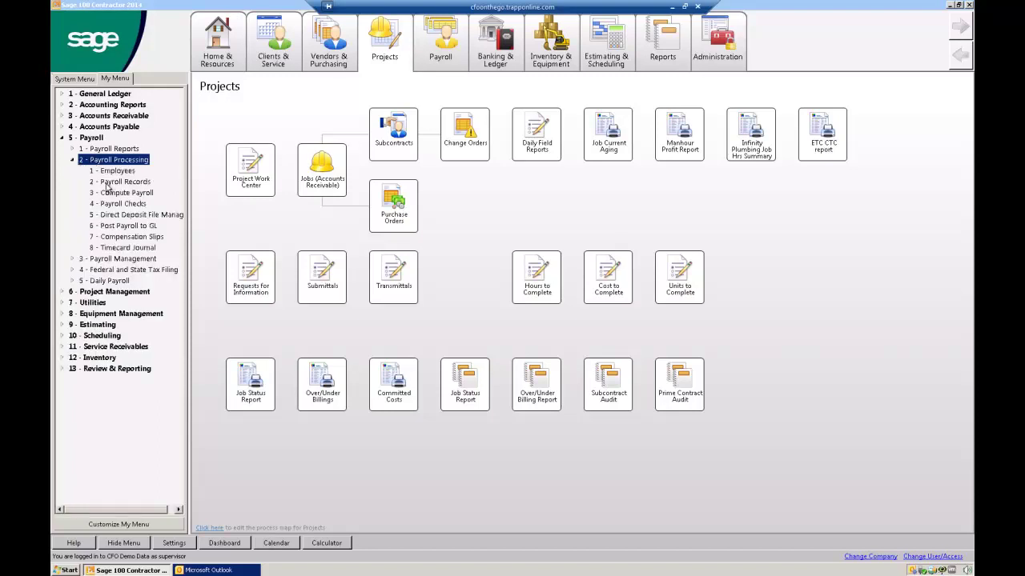
click(105, 183)
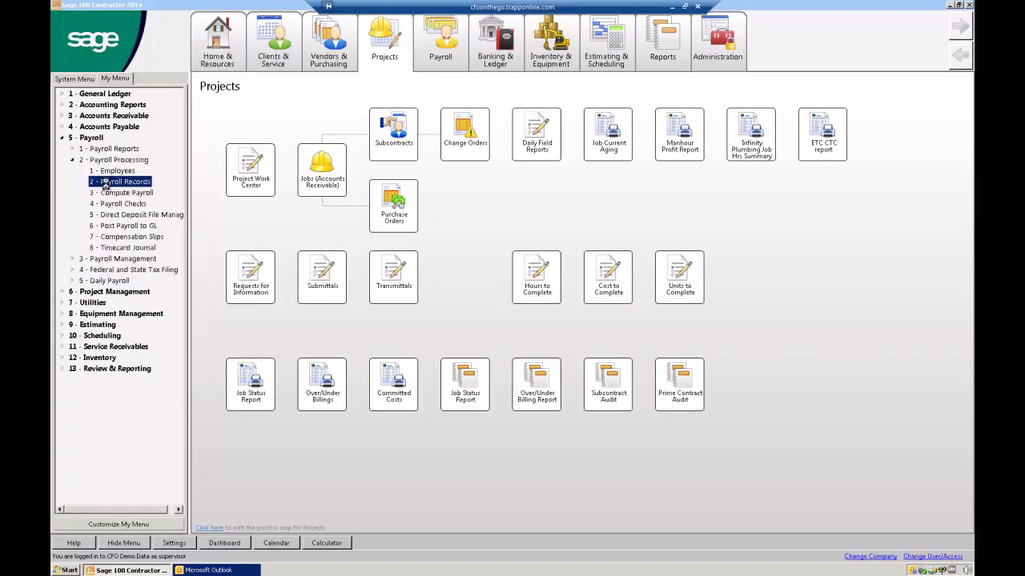
double_click(105, 183)
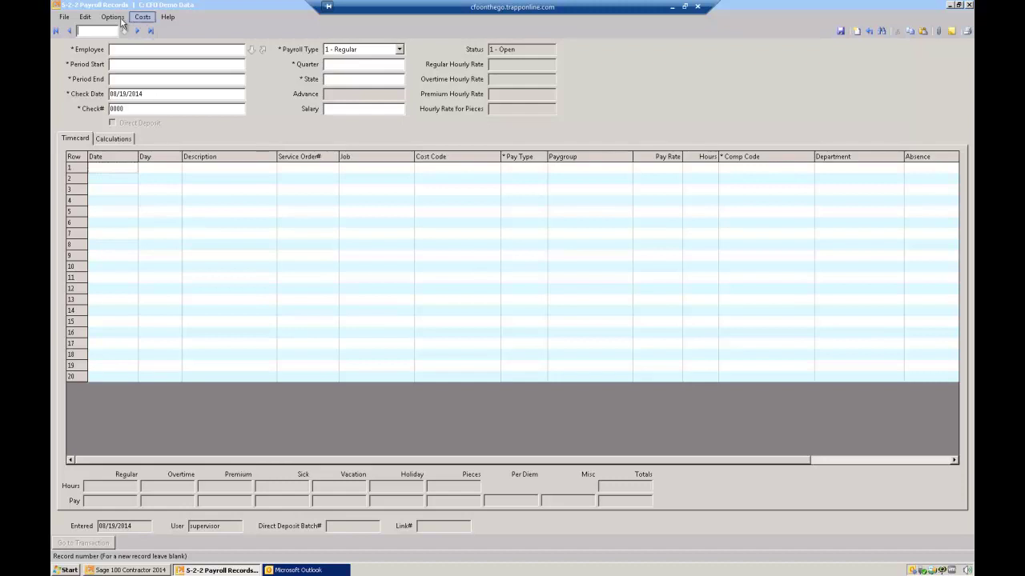
click(113, 17)
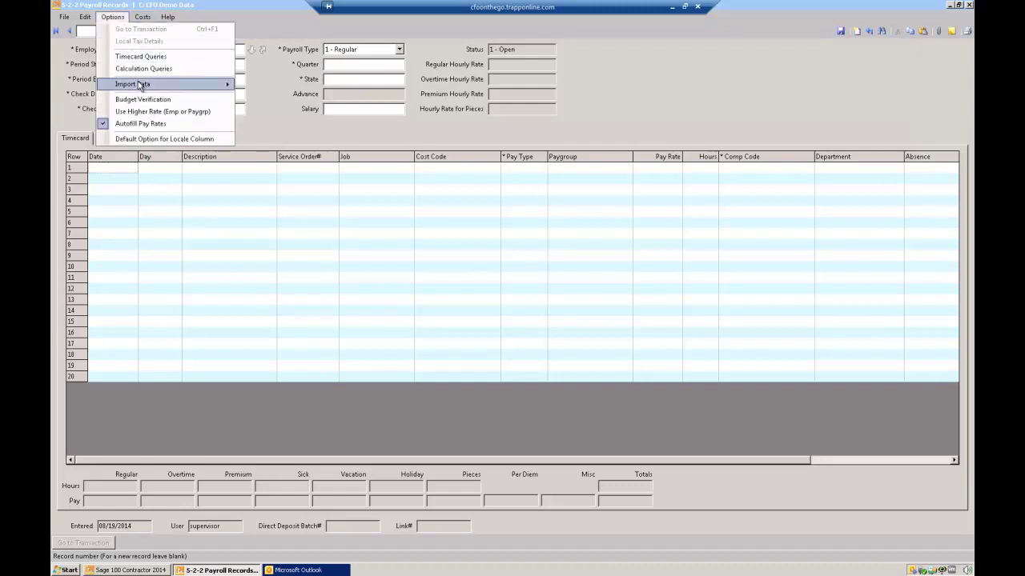
mouse_move(136, 84)
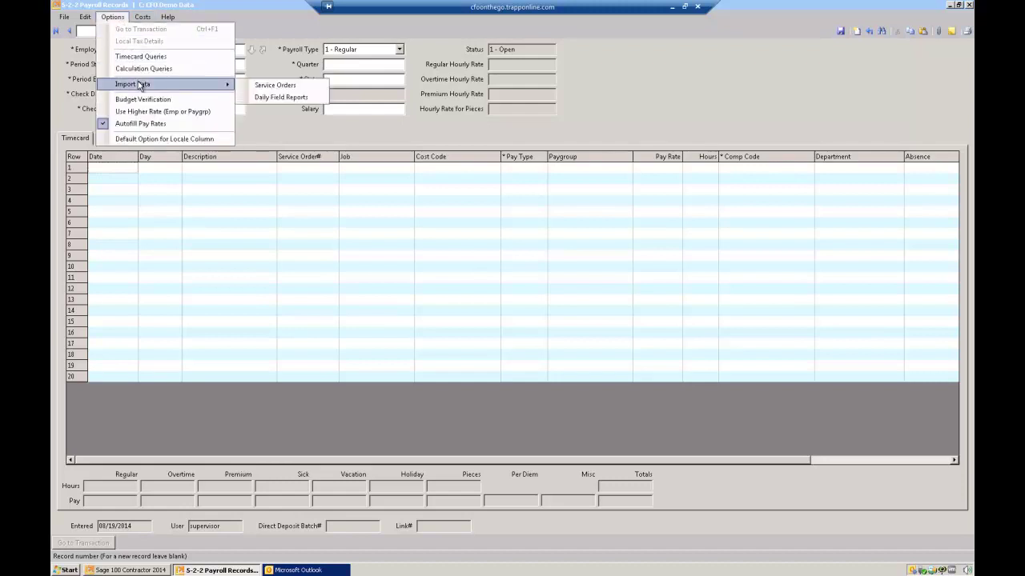
click(128, 175)
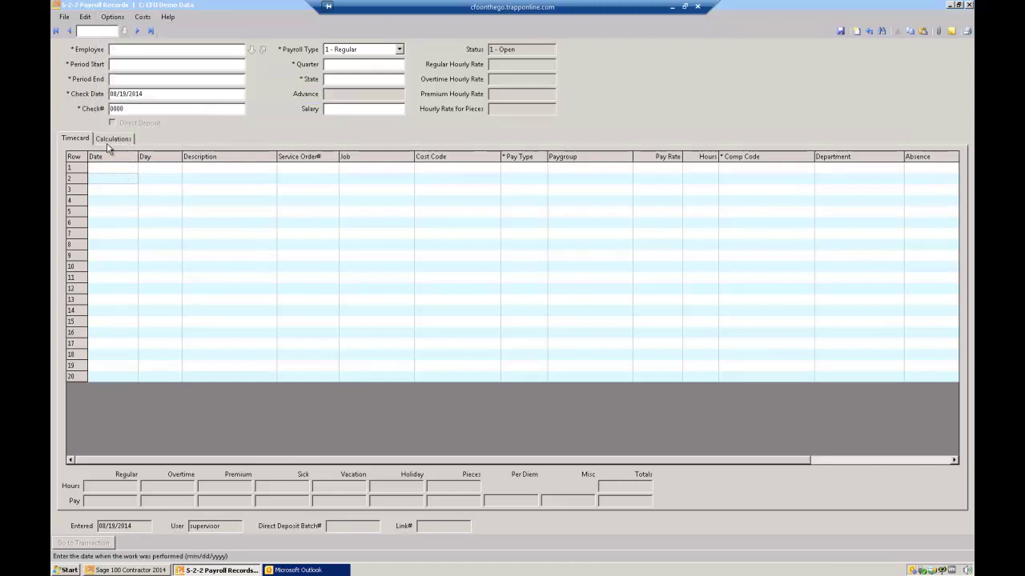
- Fill the payroll header: employee 1, period 03/09/2014–03/22/2014, quarter 3, state CA
click(124, 50)
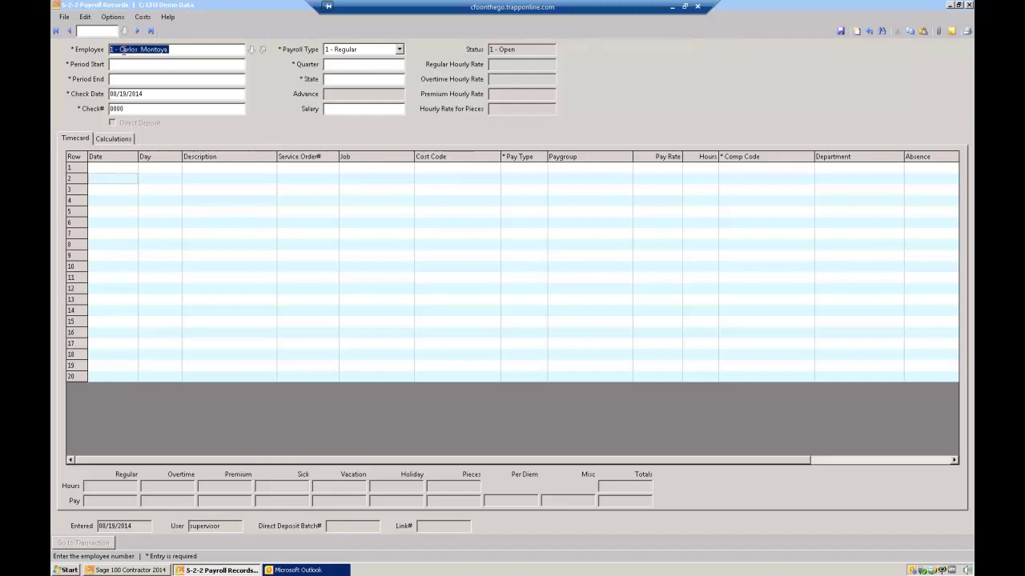
key(Tab)
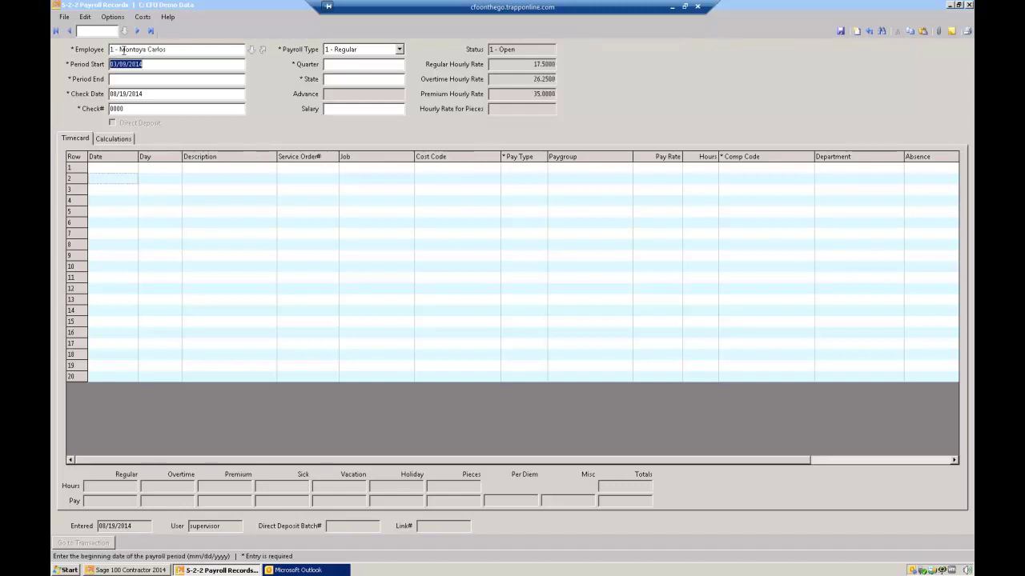
key(Tab)
key(Tab)
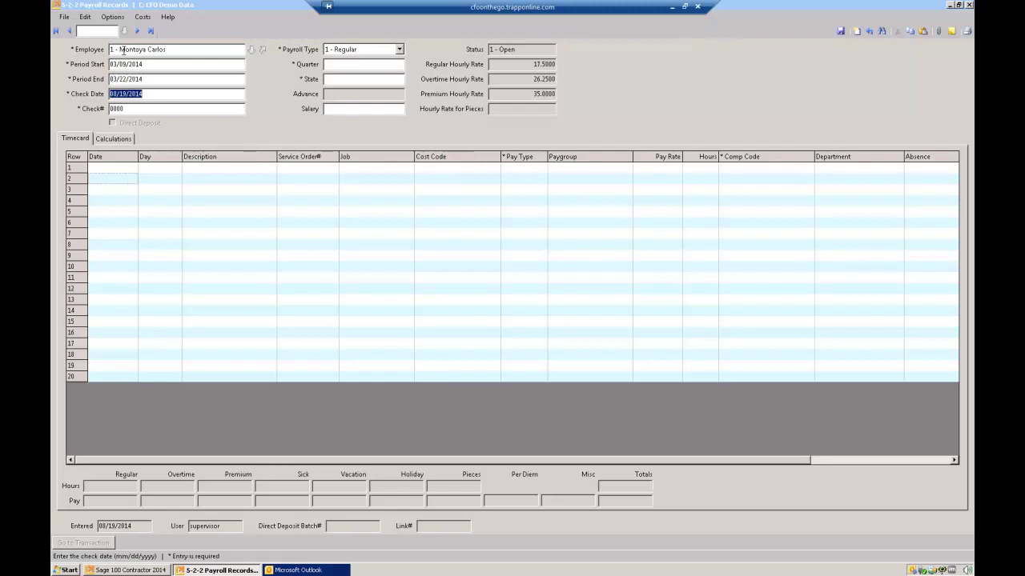
key(Tab)
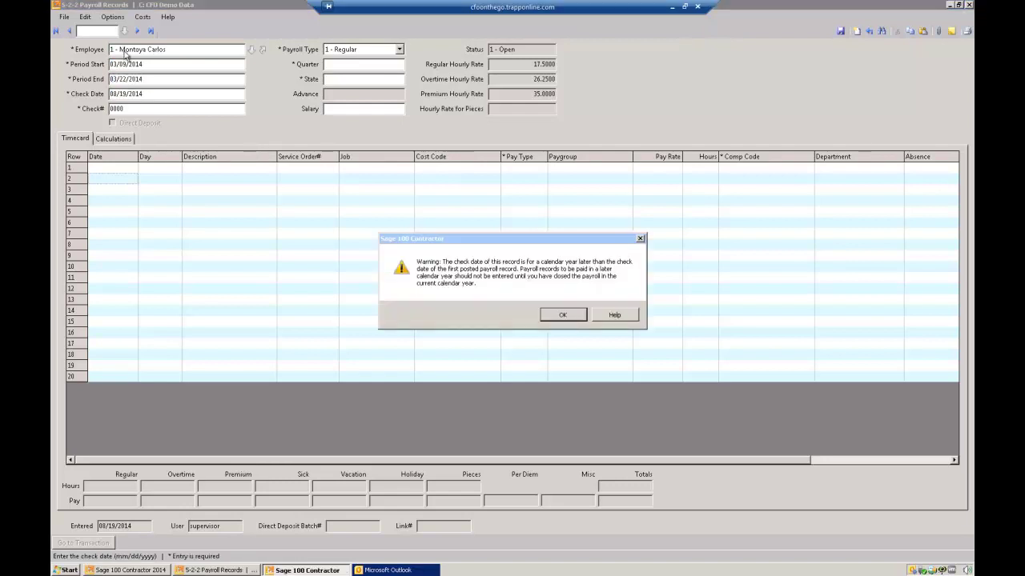
click(559, 317)
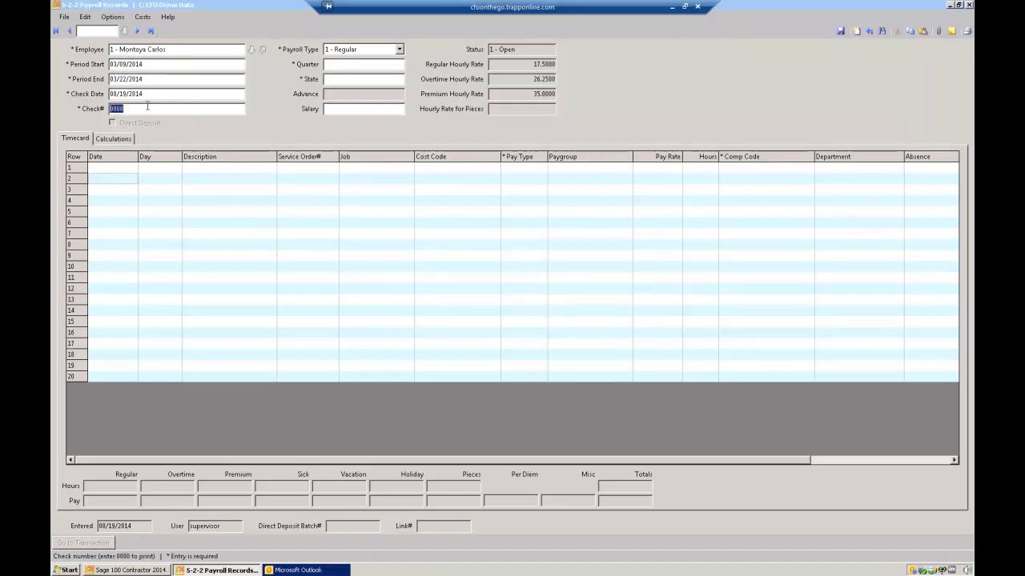
click(345, 64)
key(Tab)
key(Tab)
key(Tab)
key(Tab)
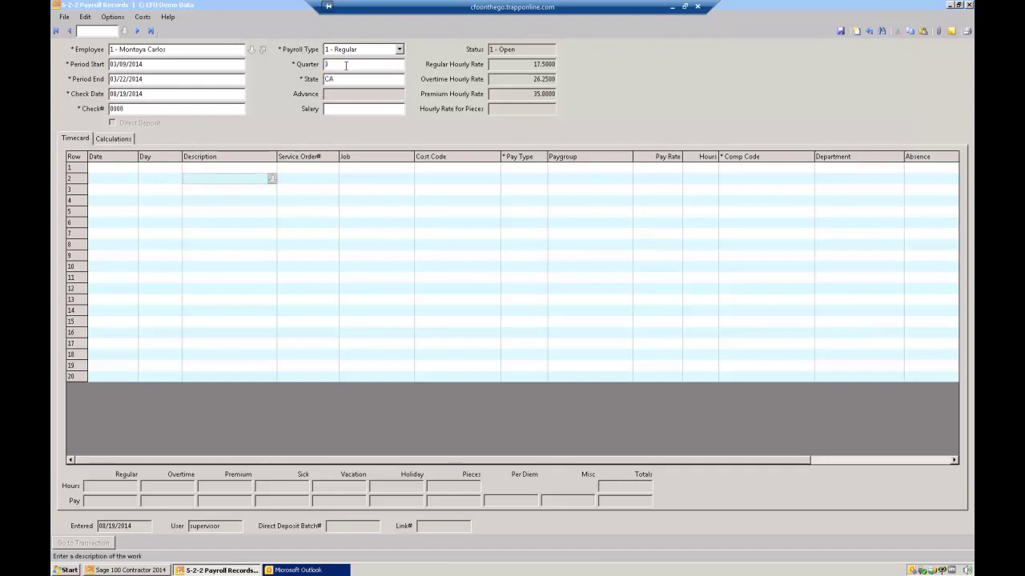
- Enter timecard row 1: 03/10/2014, job 27, cost code 3000 Concrete, 7 Regular hours
click(119, 169)
key(Tab)
key(Tab)
key(Tab)
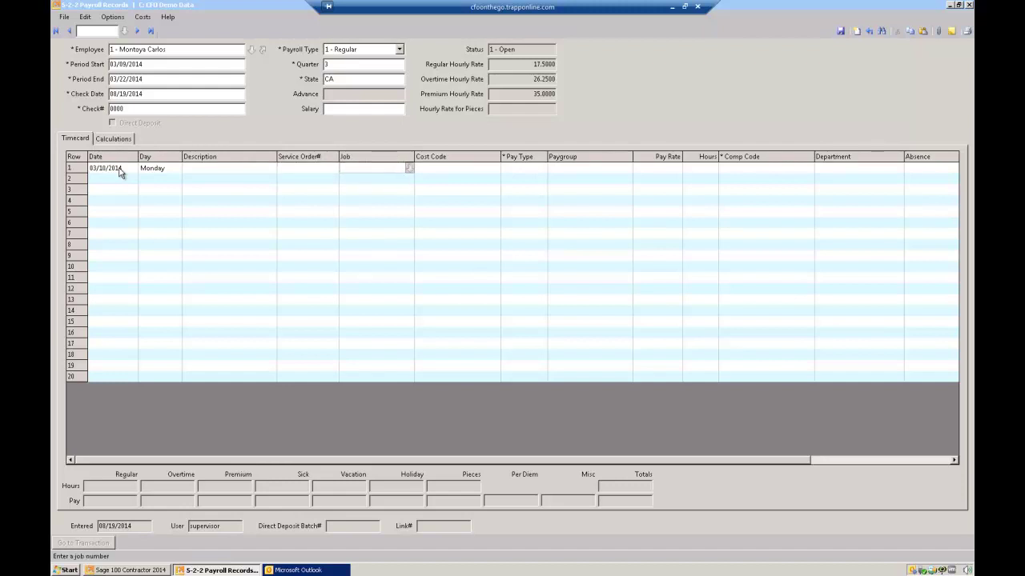
text(27)
key(Tab)
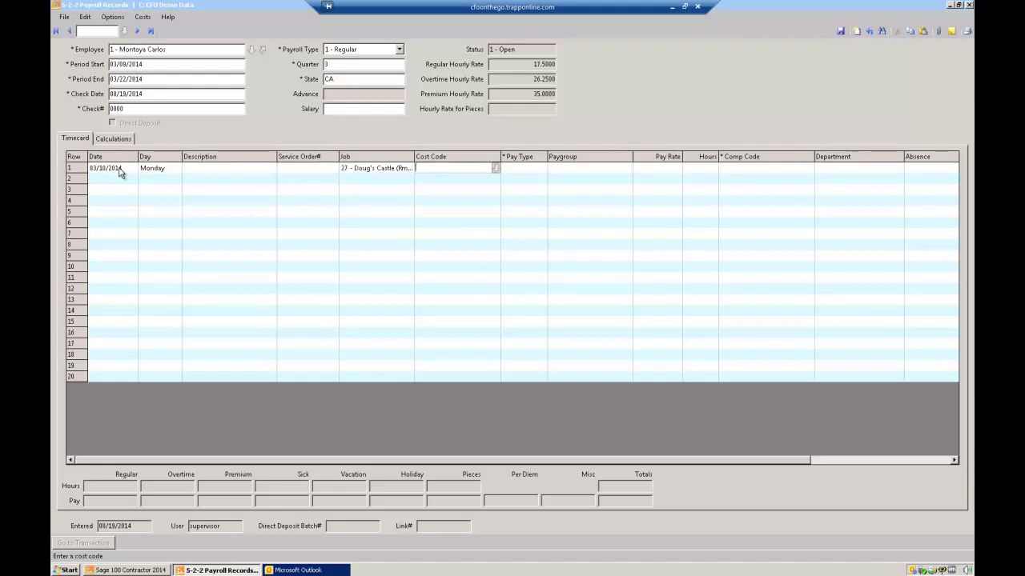
text(3000)
key(Tab)
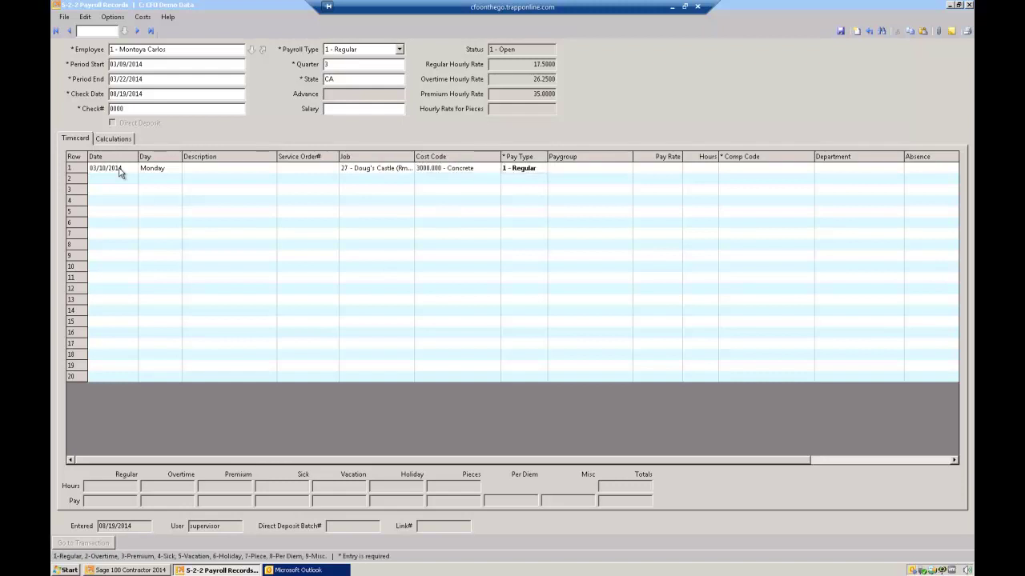
key(Tab)
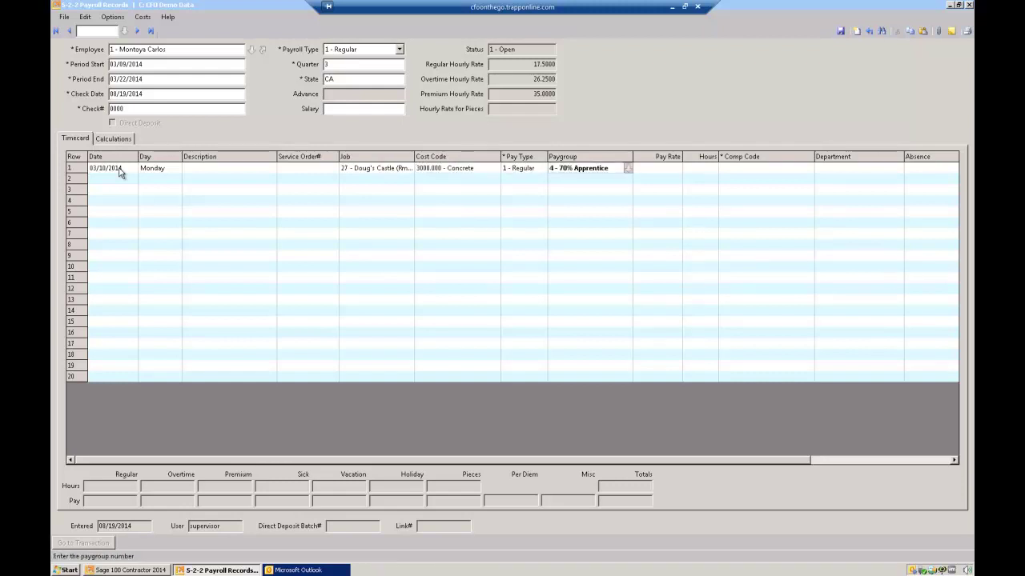
key(Tab)
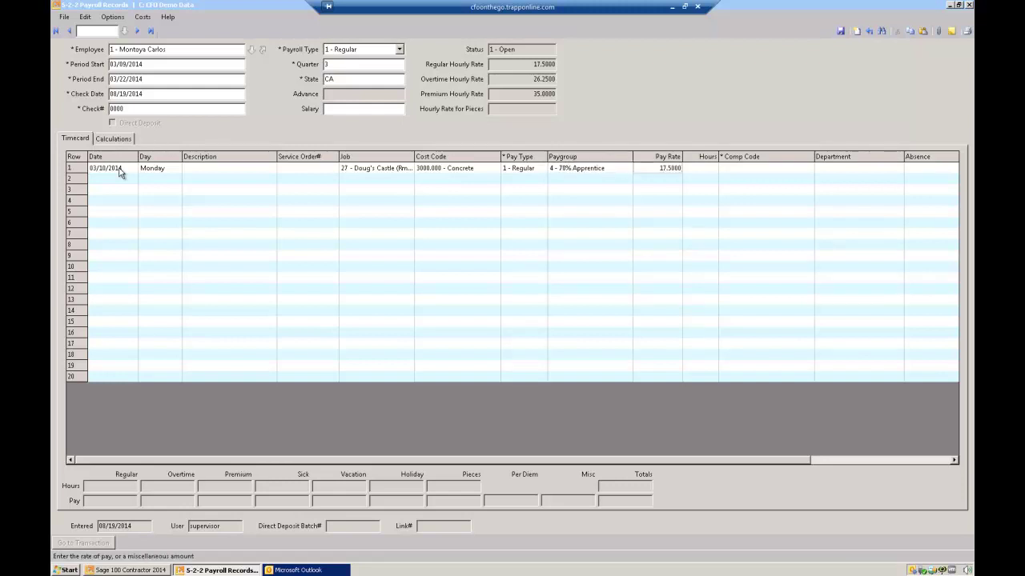
key(Tab)
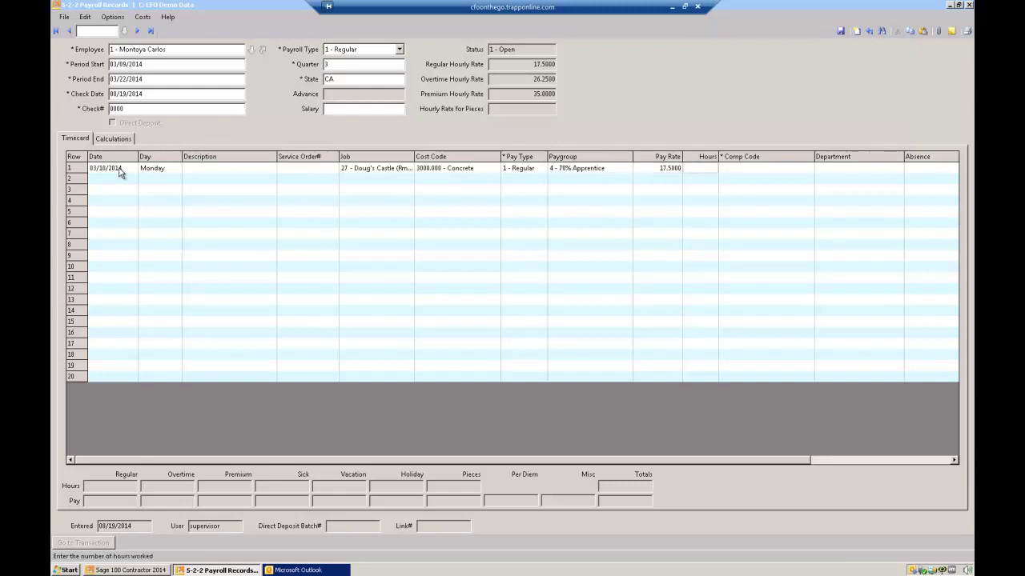
key(Tab)
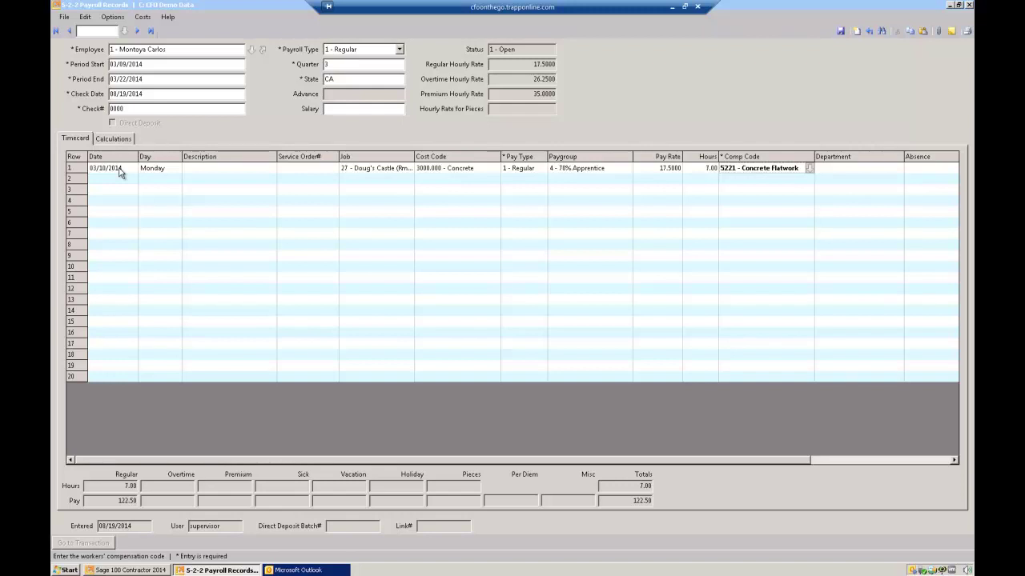
key(Tab)
key(Tab)
key(Tab)
key(Tab)
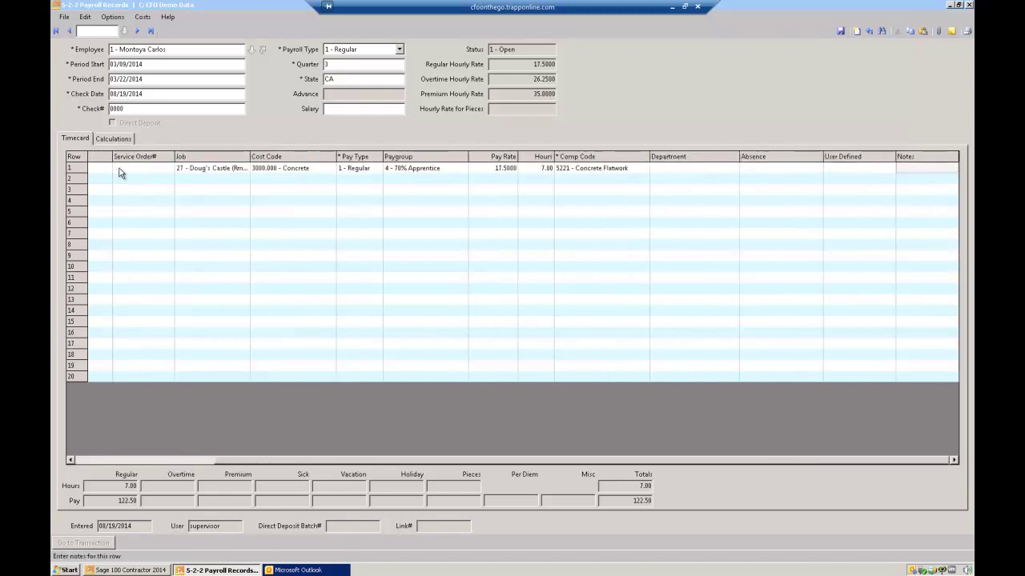
- Add timecard row 2 with 1 hour on cost code 1540 Mobilization, comp code 5606
key(Tab)
key(Tab)
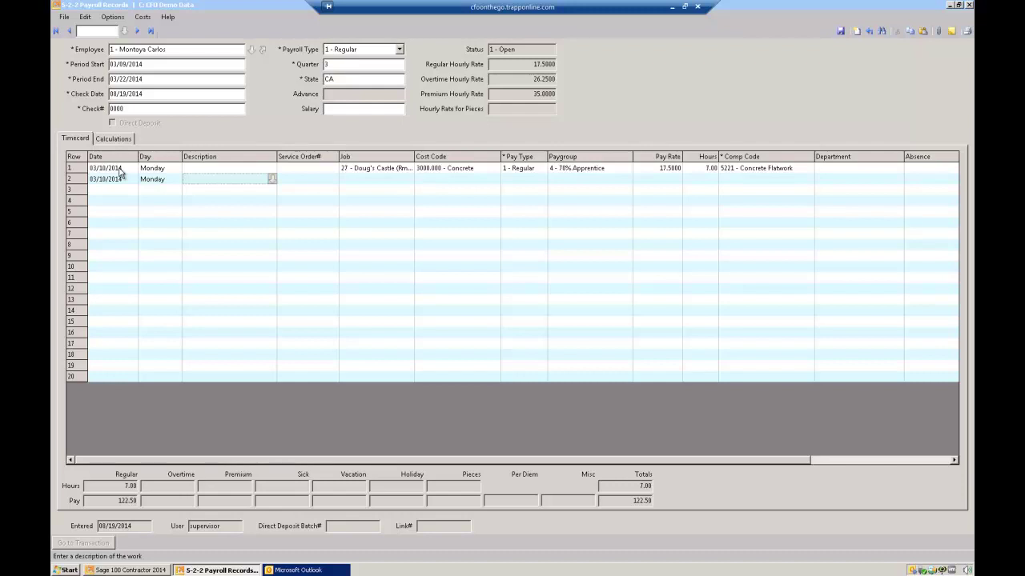
key(Tab)
key(Tab)
key(Tab)
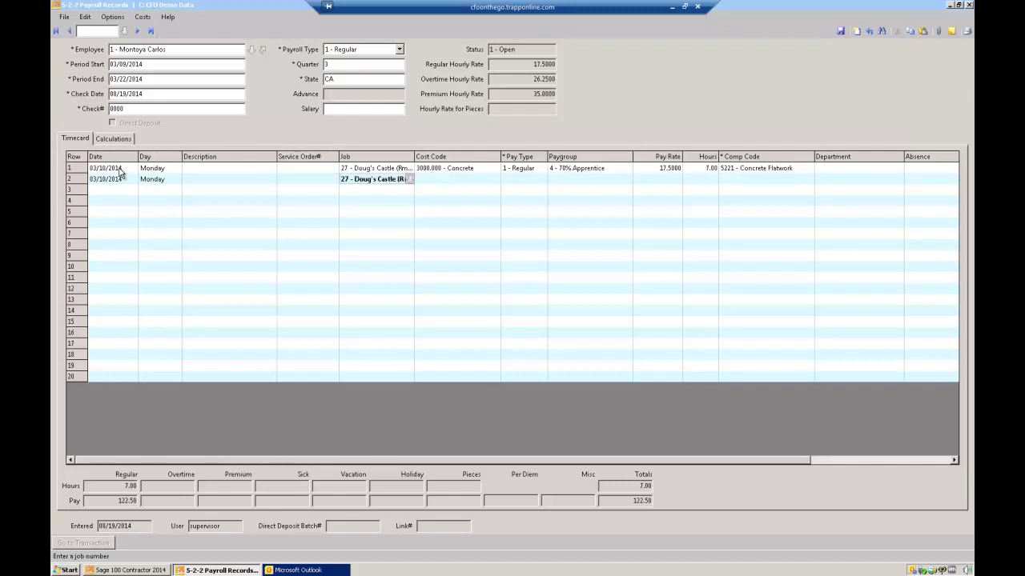
text(1540)
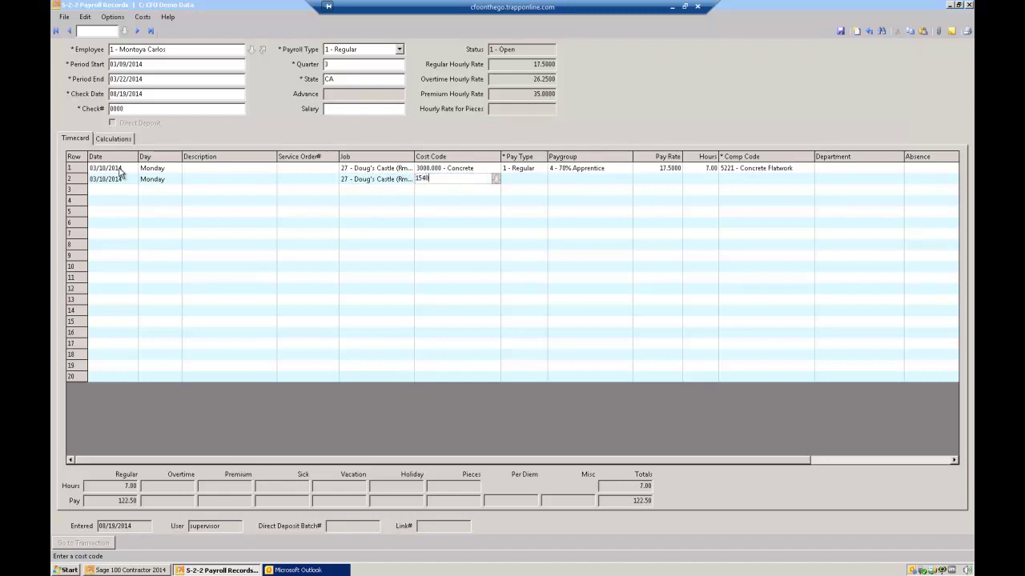
key(Tab)
key(Tab)
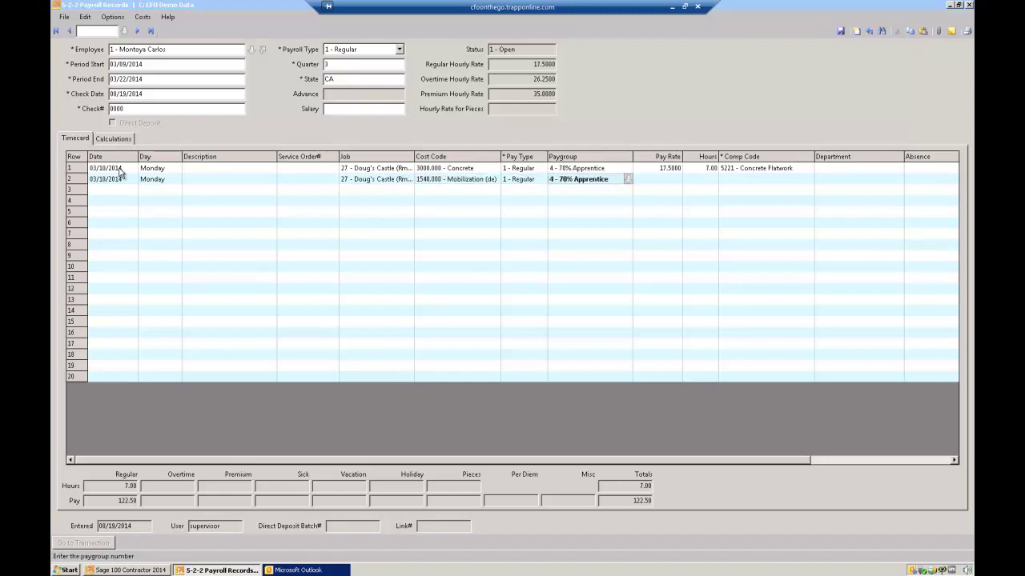
key(Tab)
text(1)
key(Tab)
text(5606)
key(Tab)
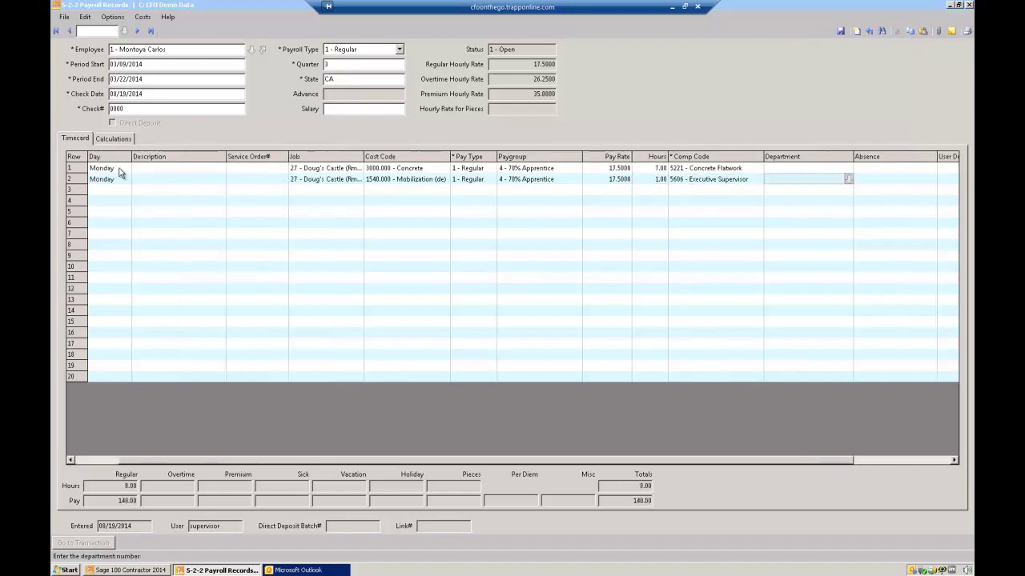
key(Tab)
key(Tab)
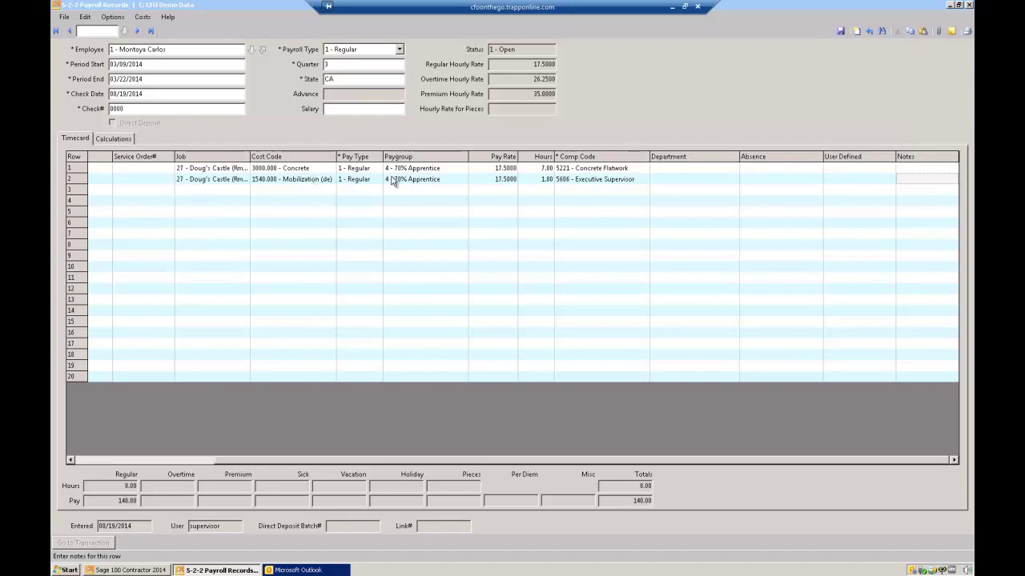
click(424, 168)
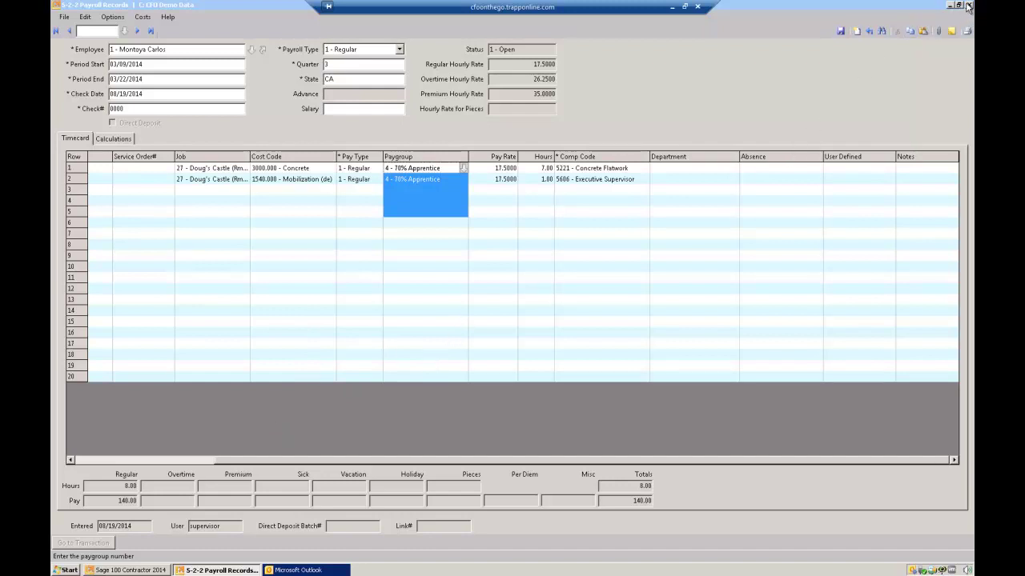
click(491, 170)
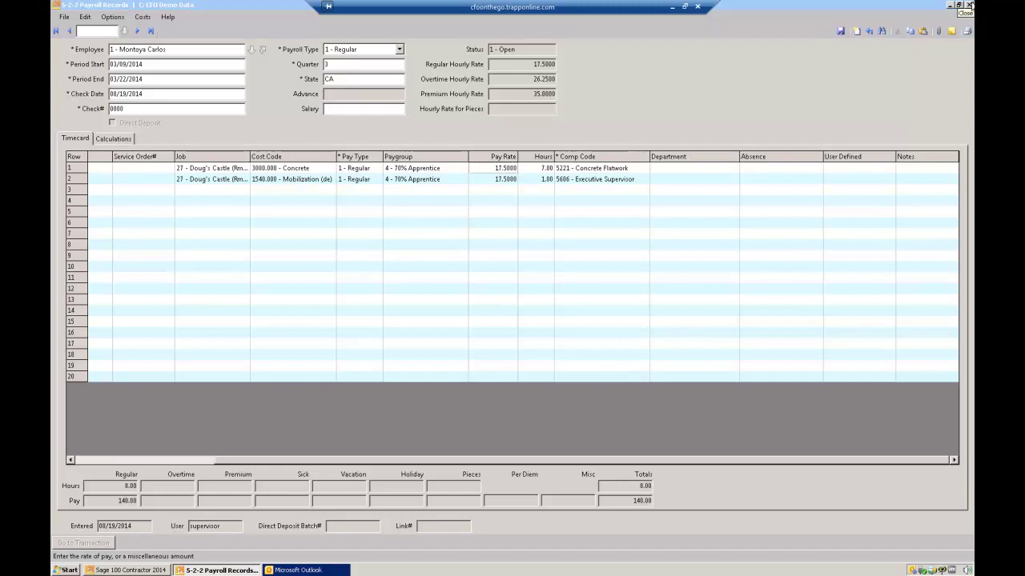
- Discard the payroll record and select Daily Payroll Entry under Daily Payroll
click(969, 5)
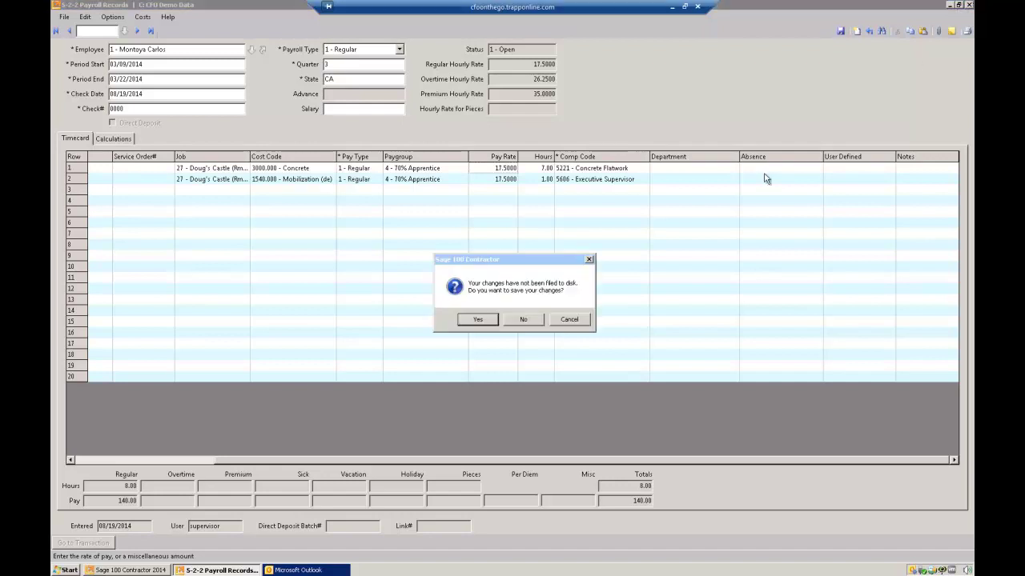
click(526, 321)
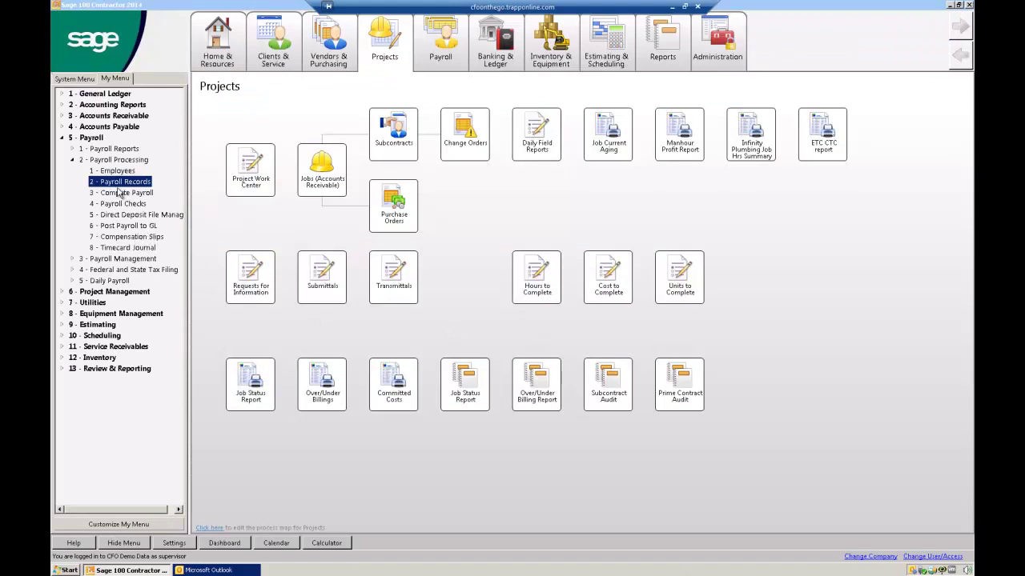
click(72, 282)
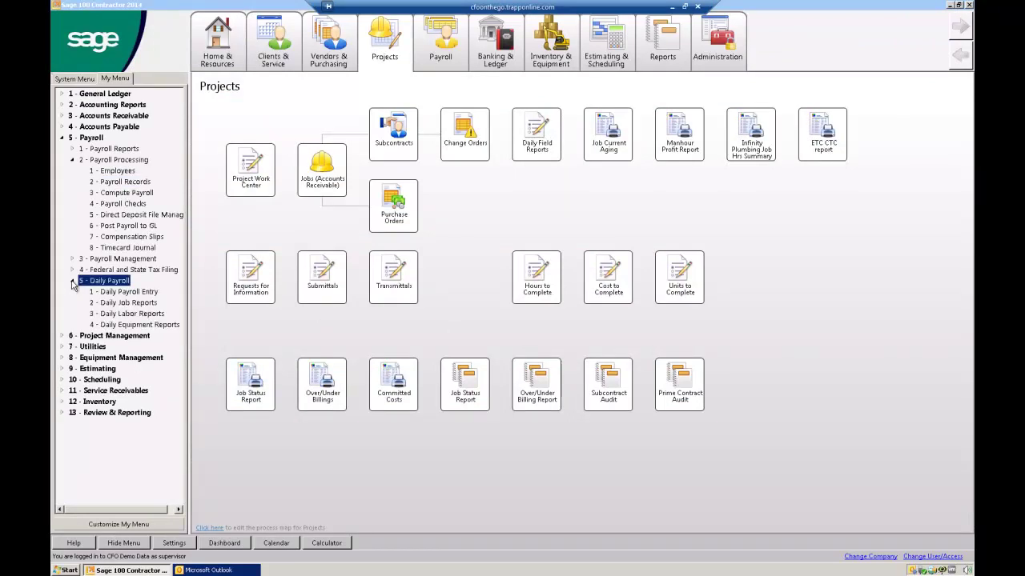
click(122, 293)
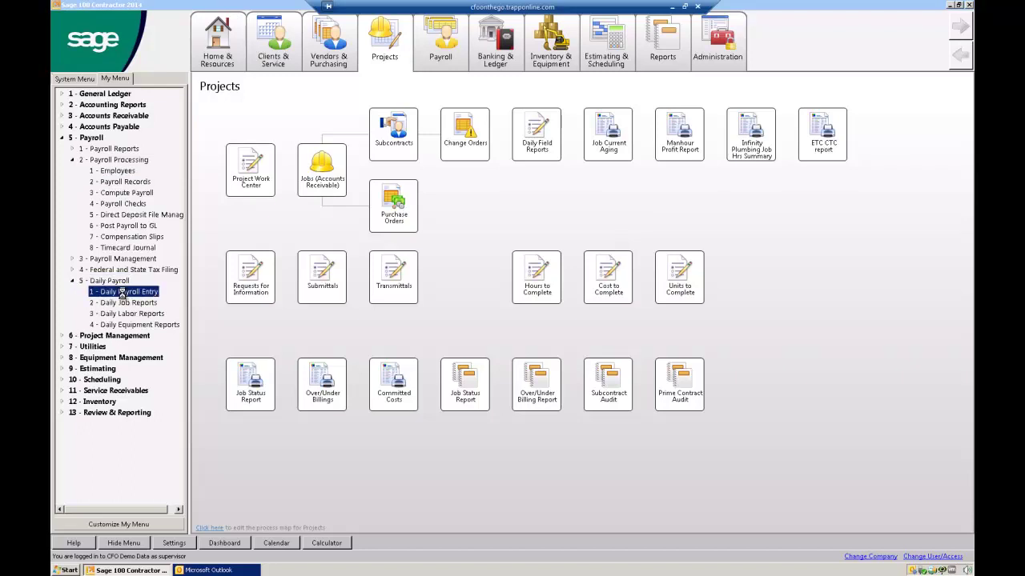
- Open Daily Payroll Entry for August 18 and enter employee 1 on job 27
double_click(121, 293)
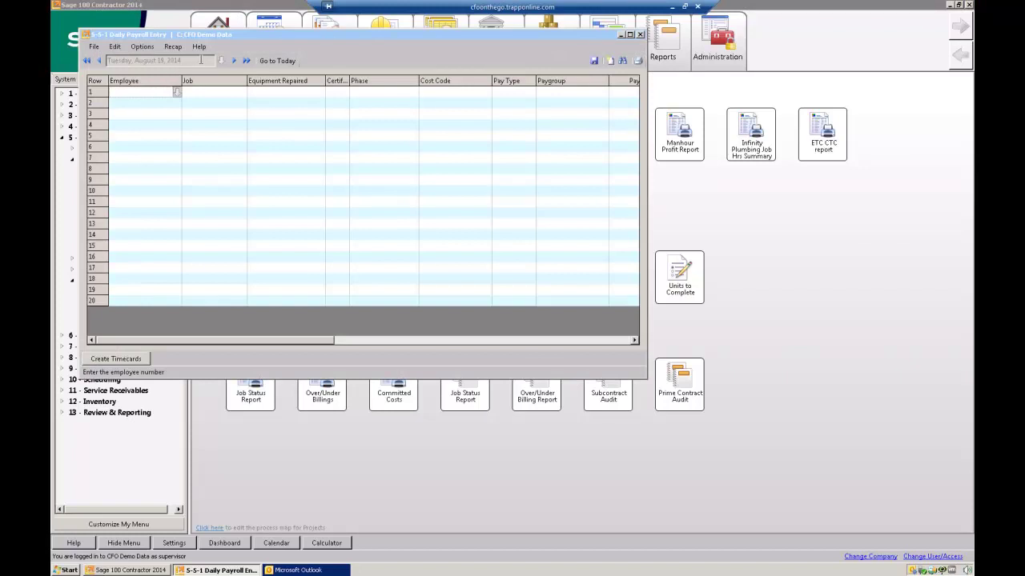
click(98, 61)
text(1)
key(Tab)
text(27)
key(Tab)
key(Tab)
key(Tab)
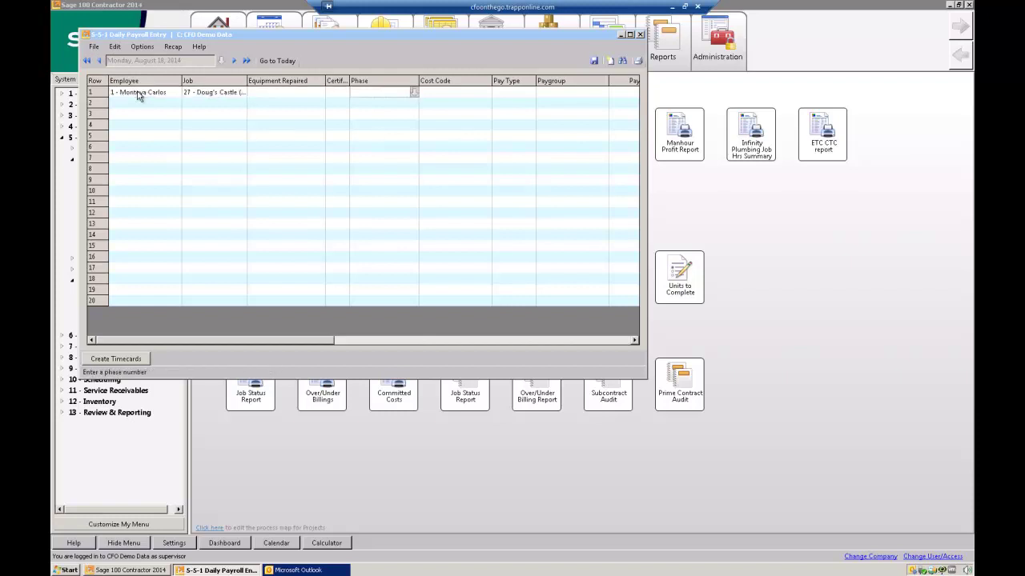
- Enter cost code 3000 Concrete and 8 hours, accepting comp code 5221
key(Tab)
text(3000)
key(Tab)
key(Tab)
key(Tab)
key(Tab)
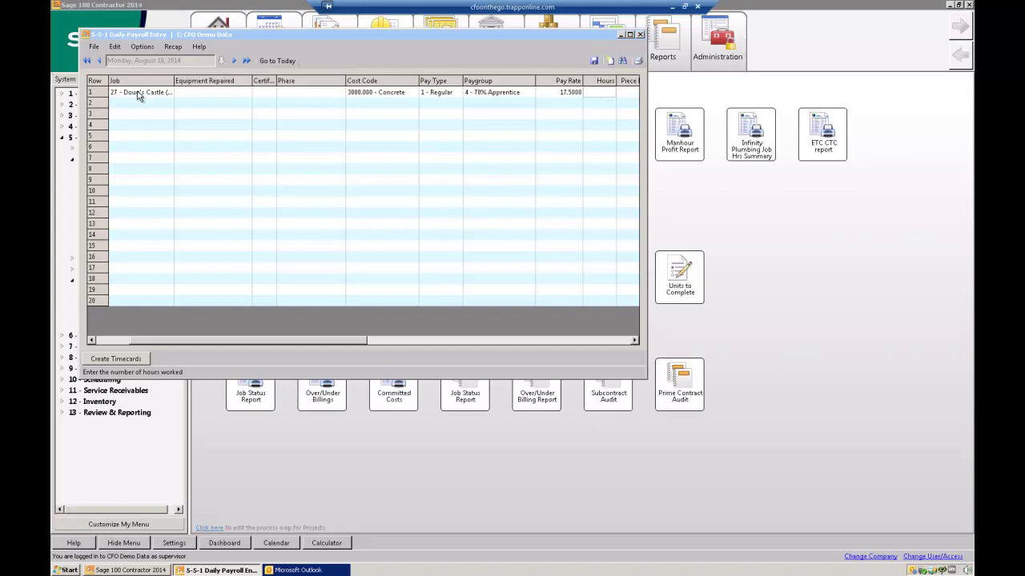
text(8)
key(Tab)
key(Tab)
key(Tab)
key(Tab)
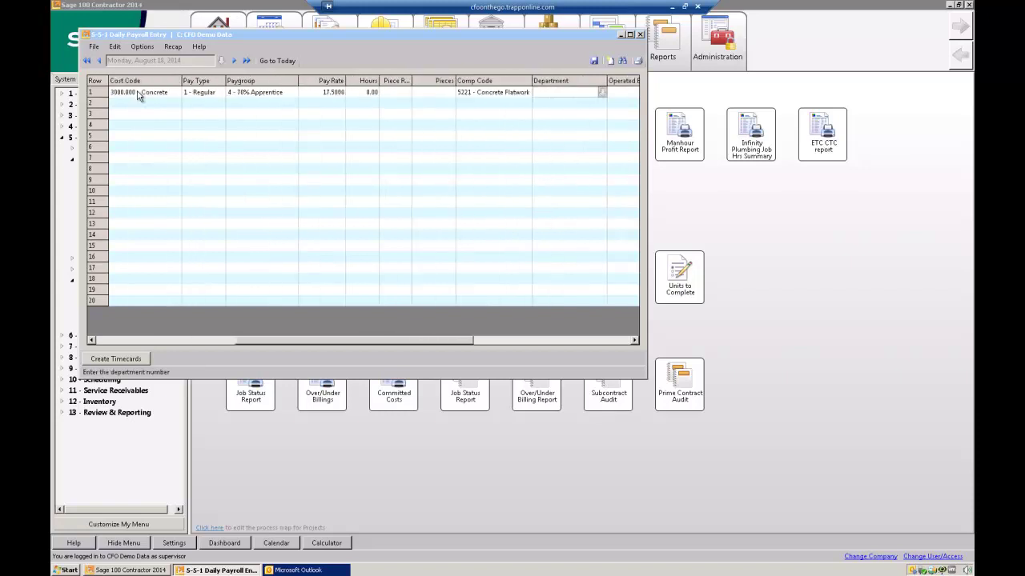
key(Tab)
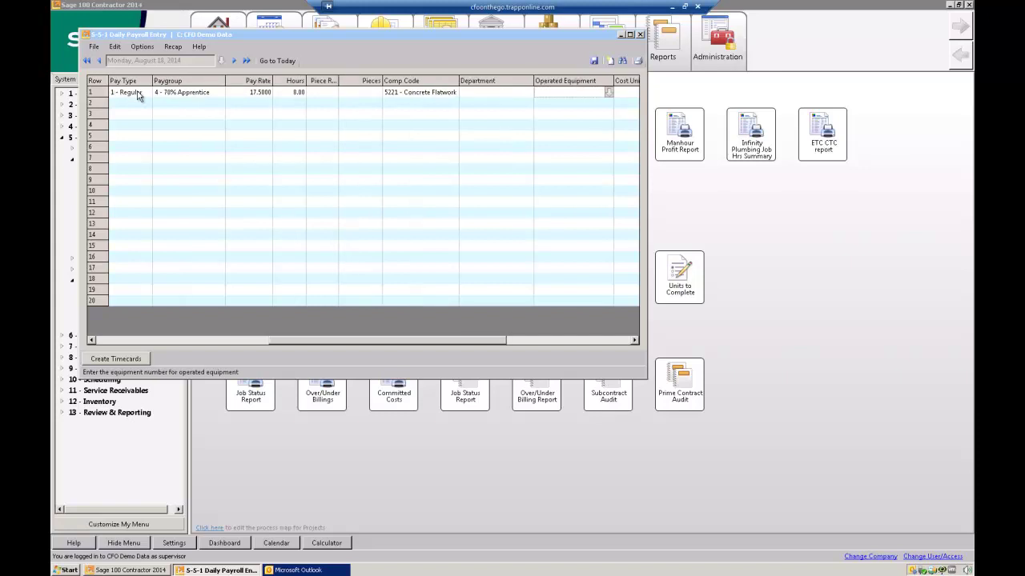
key(Tab)
key(Tab)
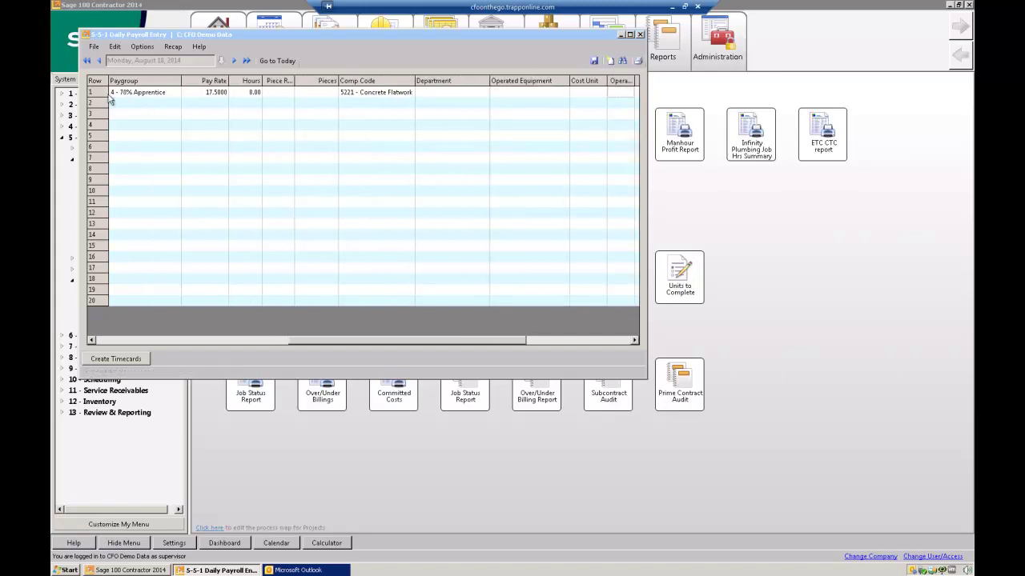
click(528, 86)
drag(527, 86, 629, 84)
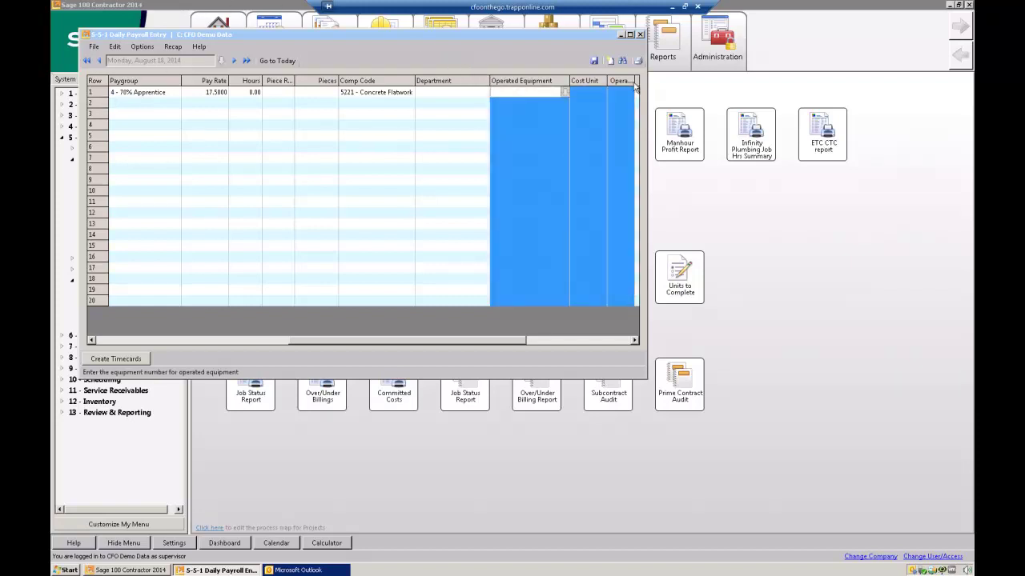
right_click(499, 114)
click(445, 169)
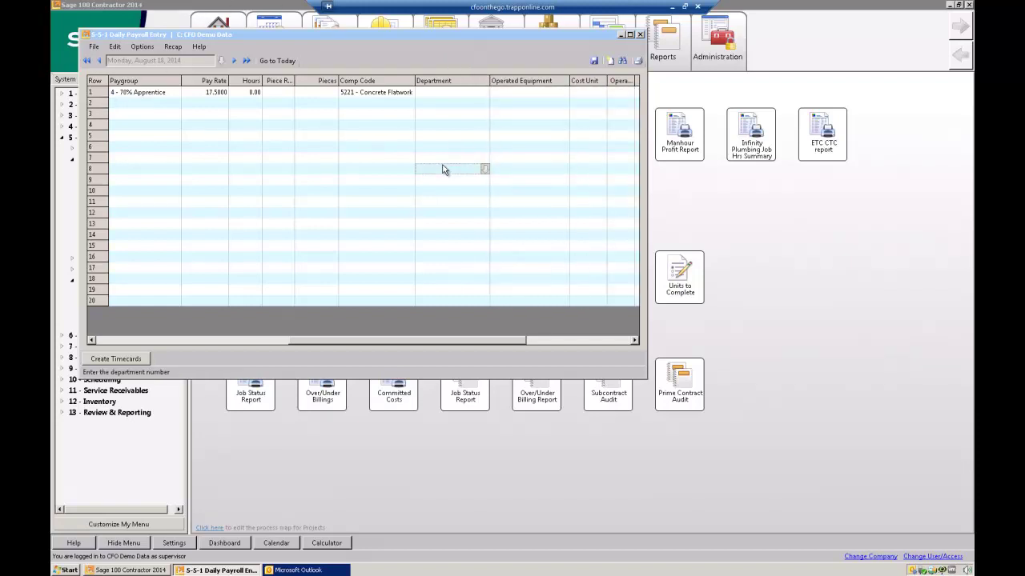
right_click(506, 158)
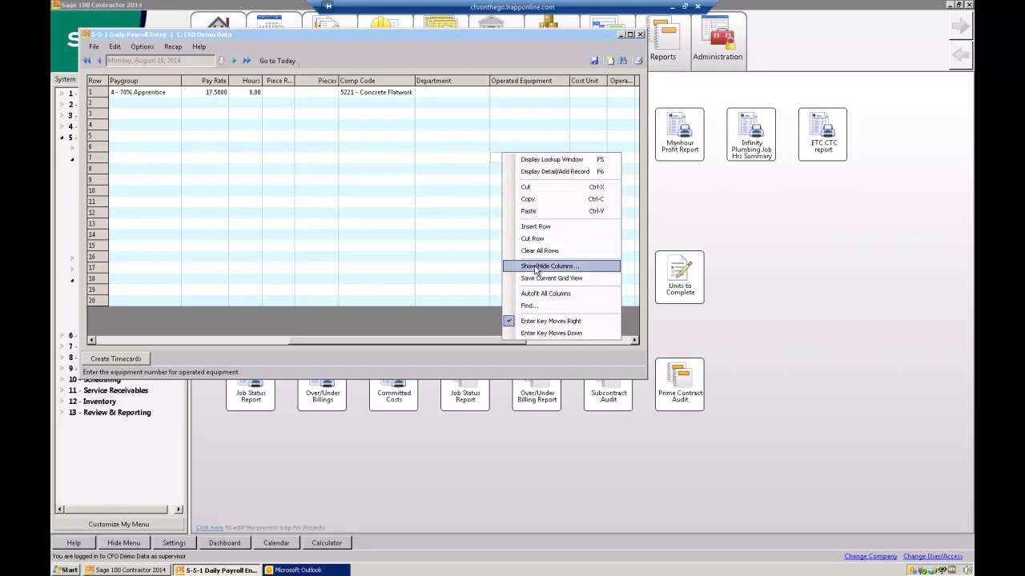
click(535, 266)
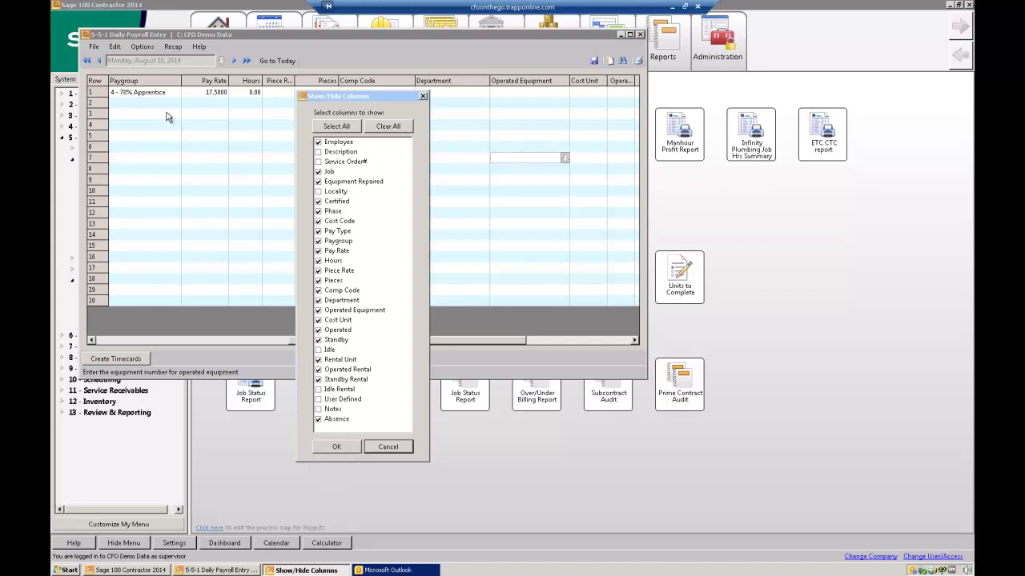
click(337, 447)
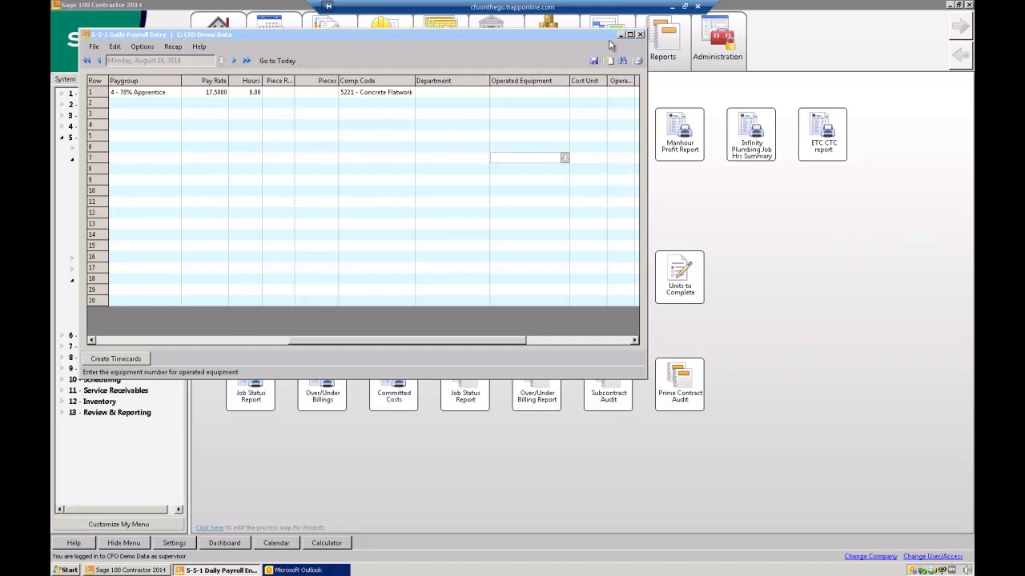
- Discard the Daily Payroll Entry, collapse Payroll and expand Utilities in My Menu
click(640, 35)
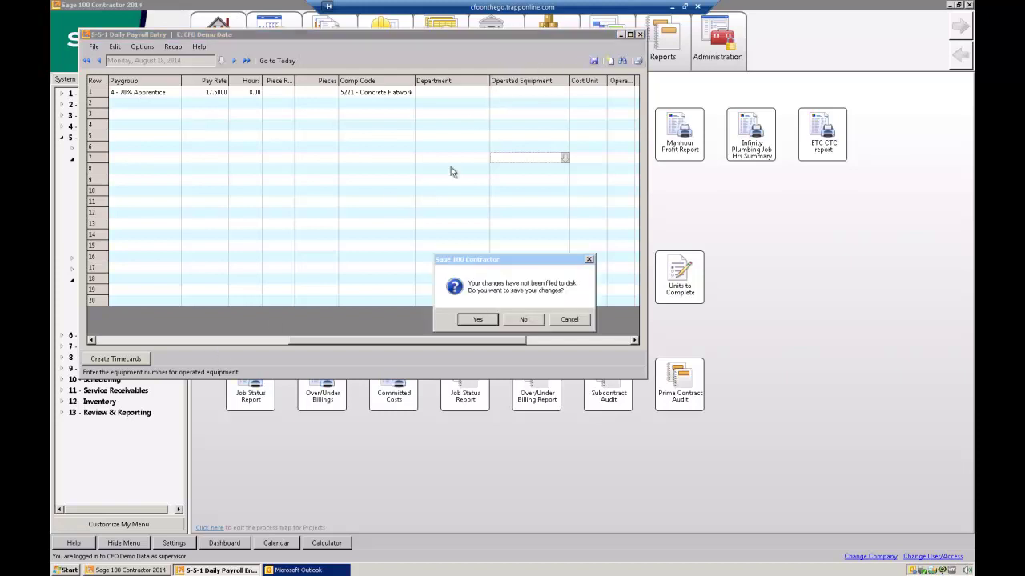
click(525, 320)
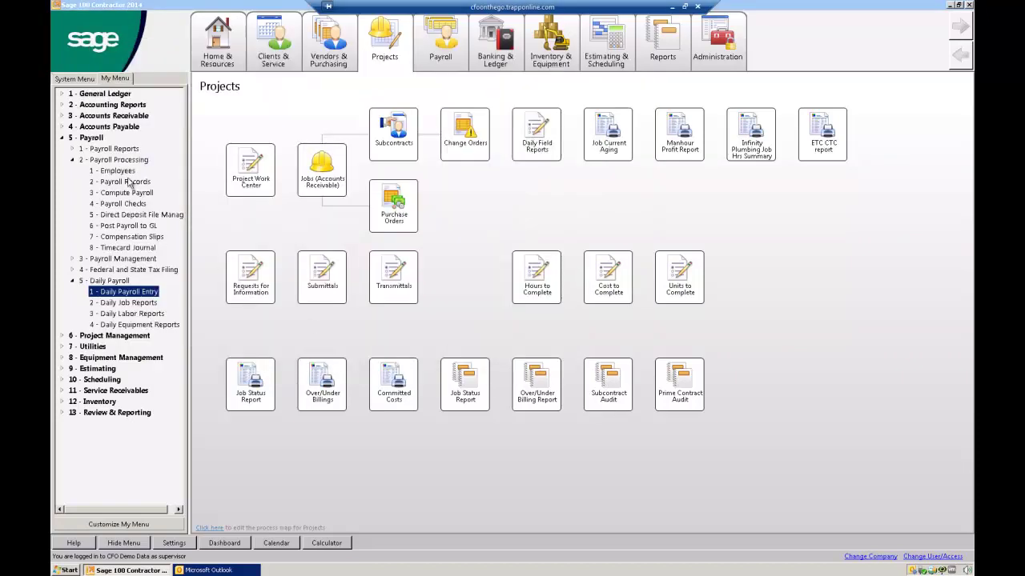
click(62, 138)
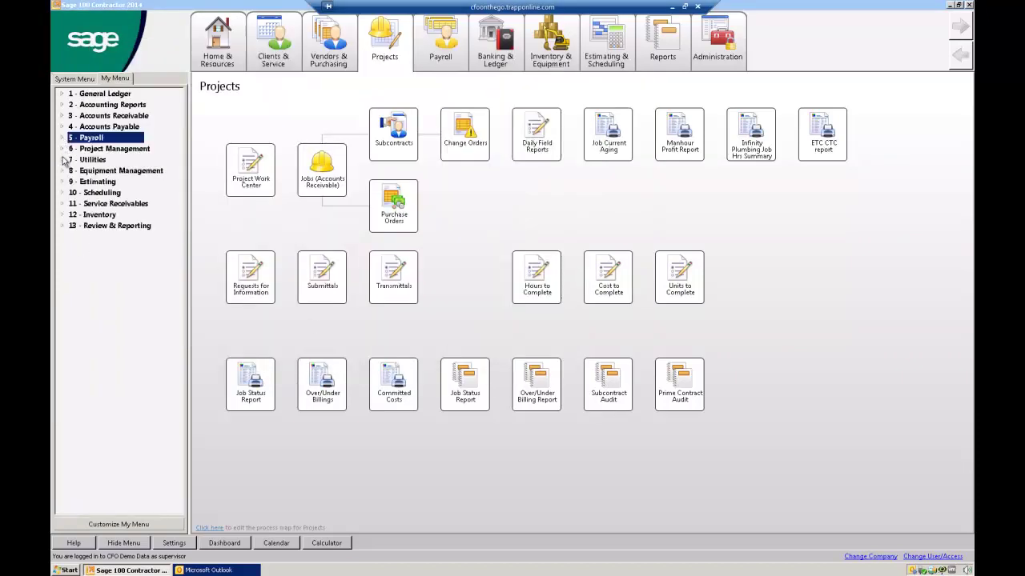
click(63, 160)
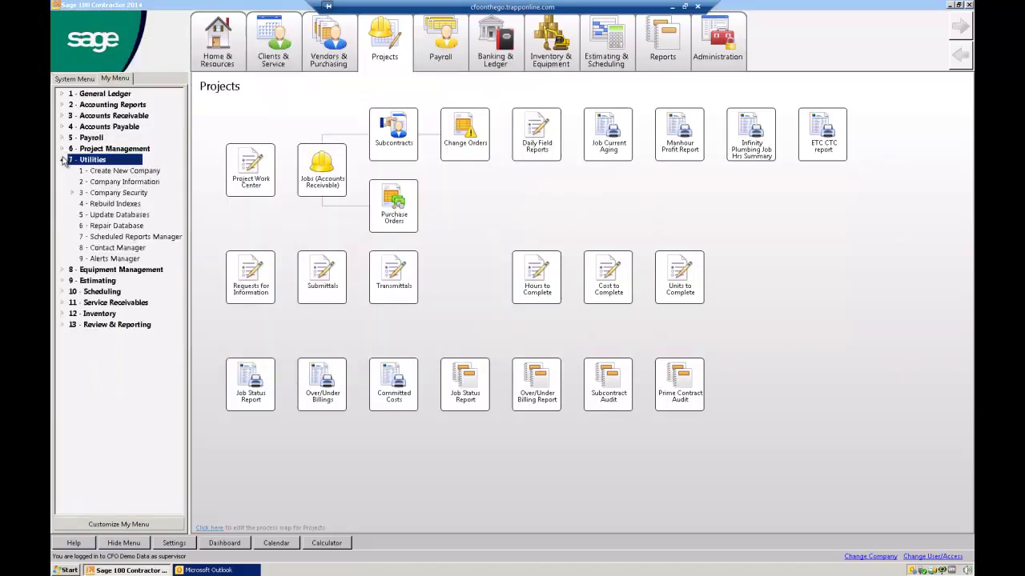
- Open Alerts Manager and view its Program Warning Subscriptions
click(105, 260)
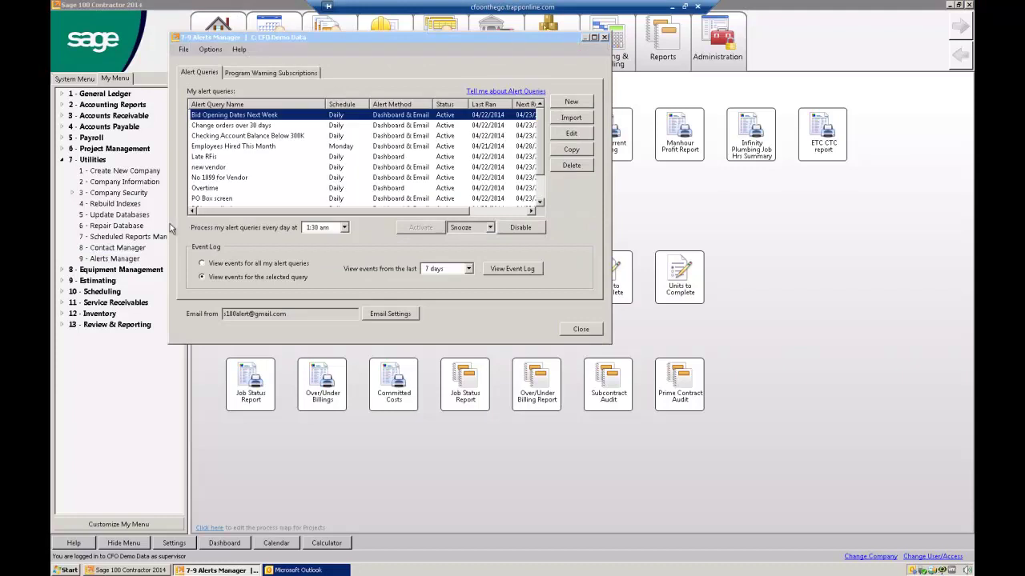
click(258, 75)
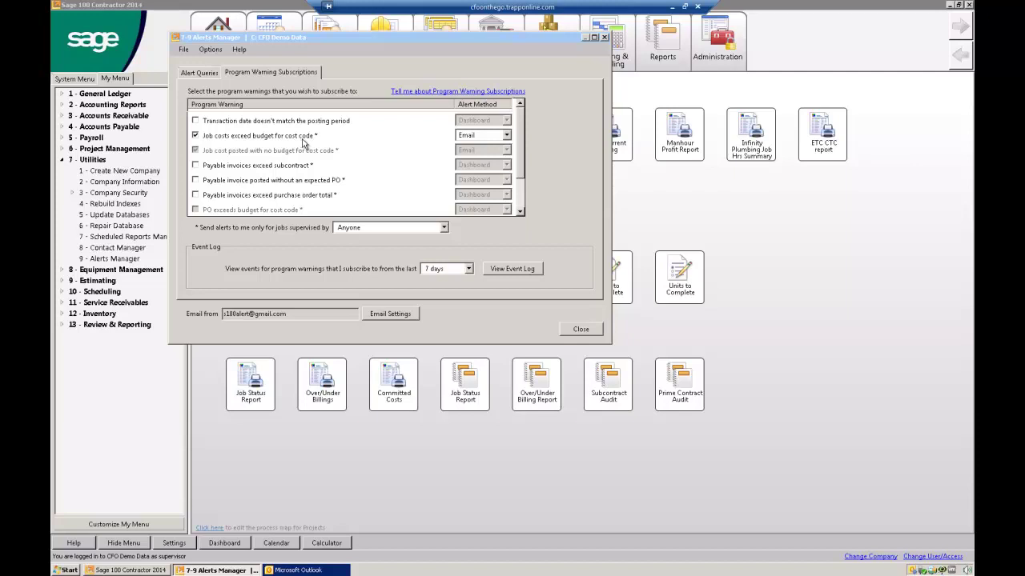
- Review the Checking Account Balance Below 300K, Change orders over 30 days, new vendor and No 1099 alert queries
click(205, 73)
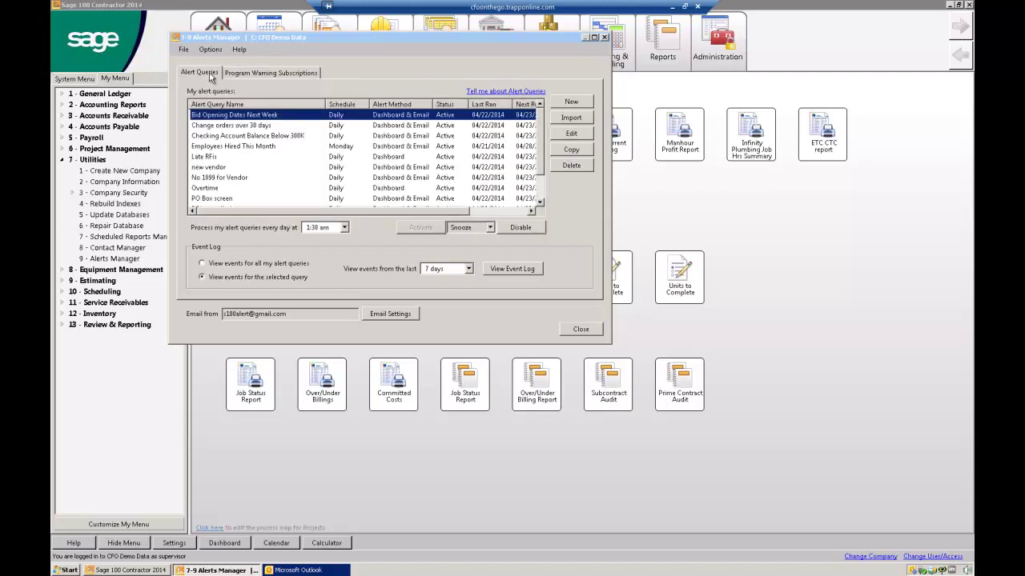
click(192, 137)
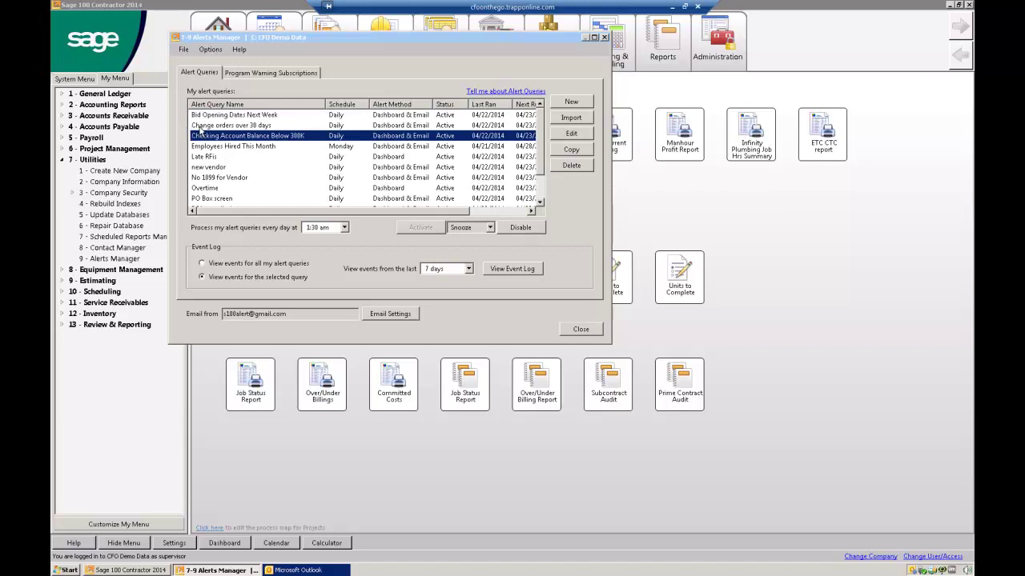
click(200, 126)
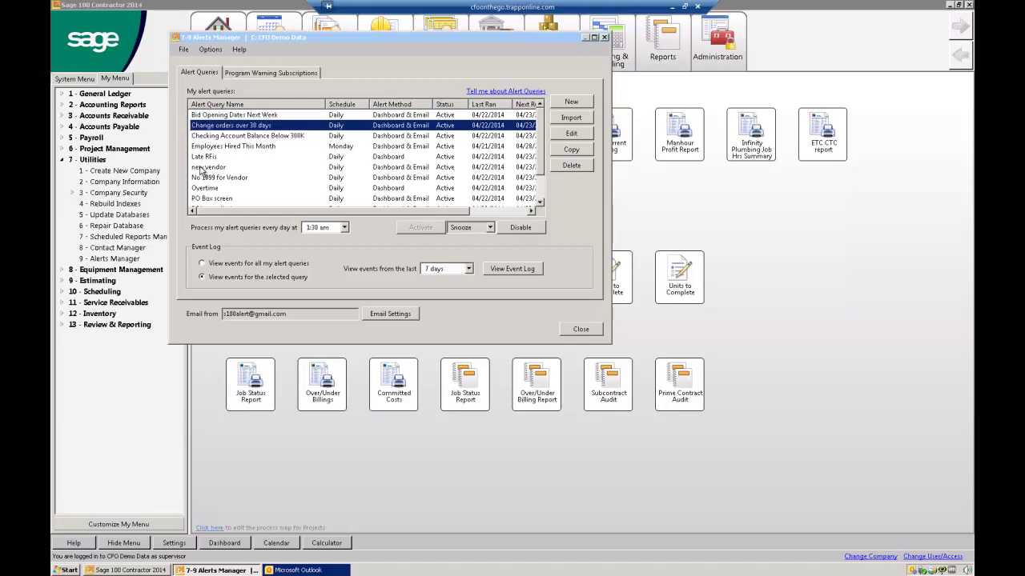
click(201, 167)
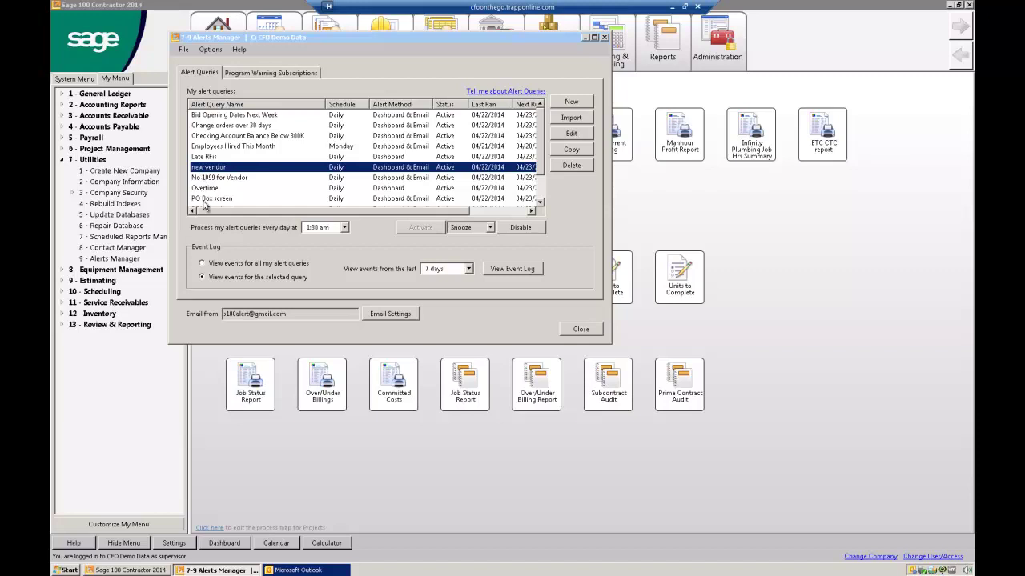
click(204, 179)
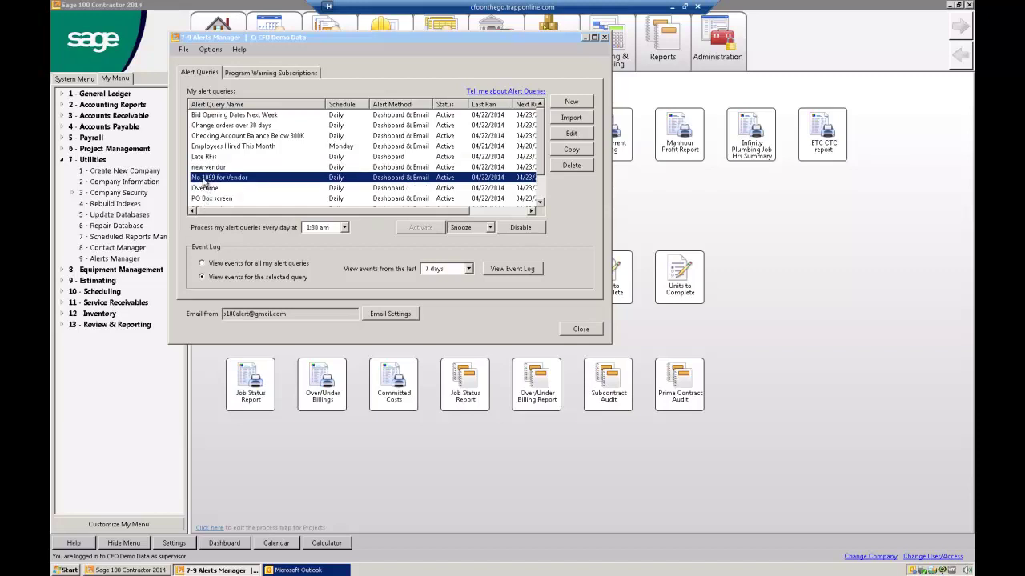
scroll(205, 183, down, 1)
- Review the PO's over limit and Vendor Certificates Expiring Next Month queries, then close Alerts Manager
click(230, 180)
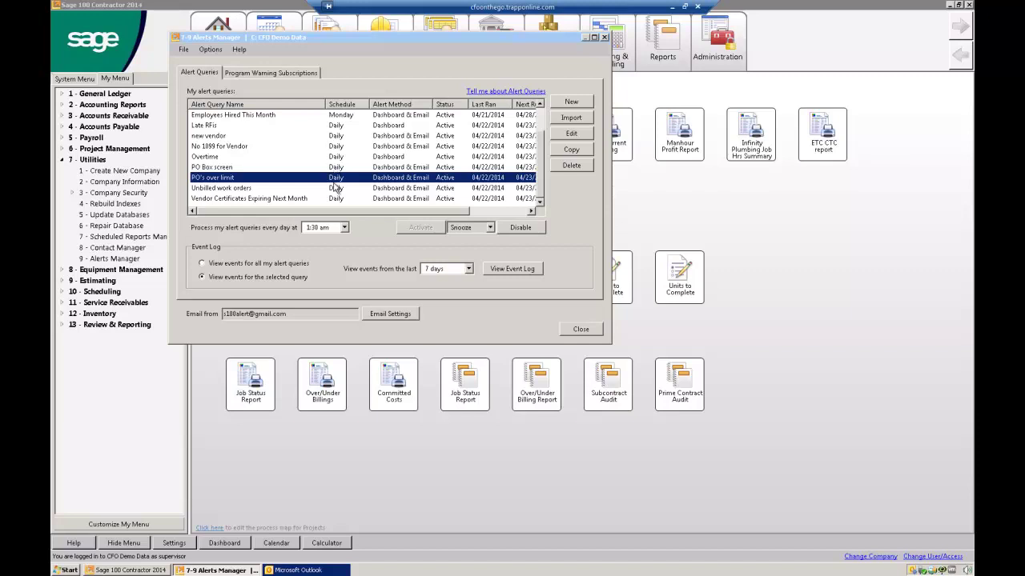
click(206, 200)
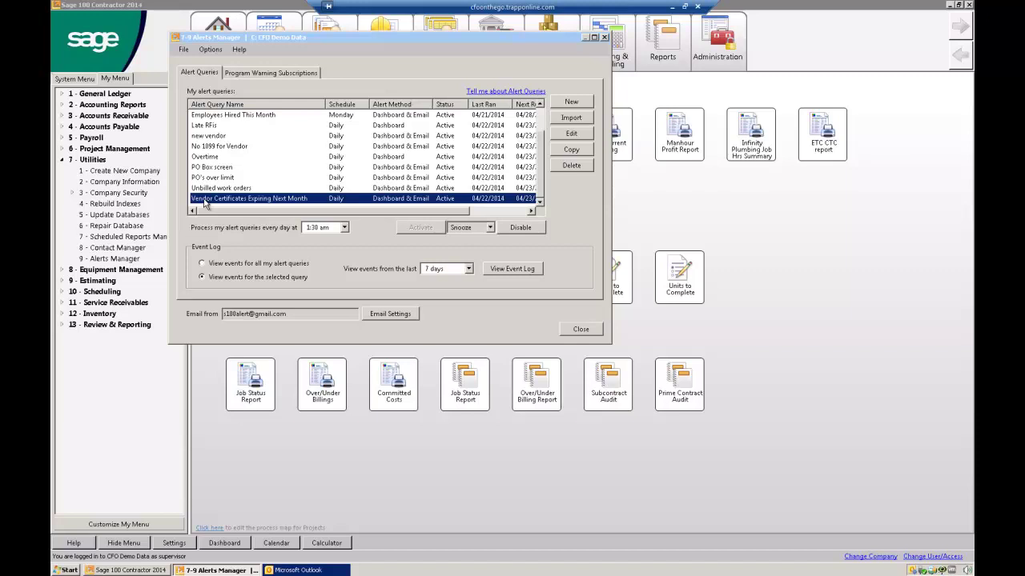
scroll(238, 172, up, 1)
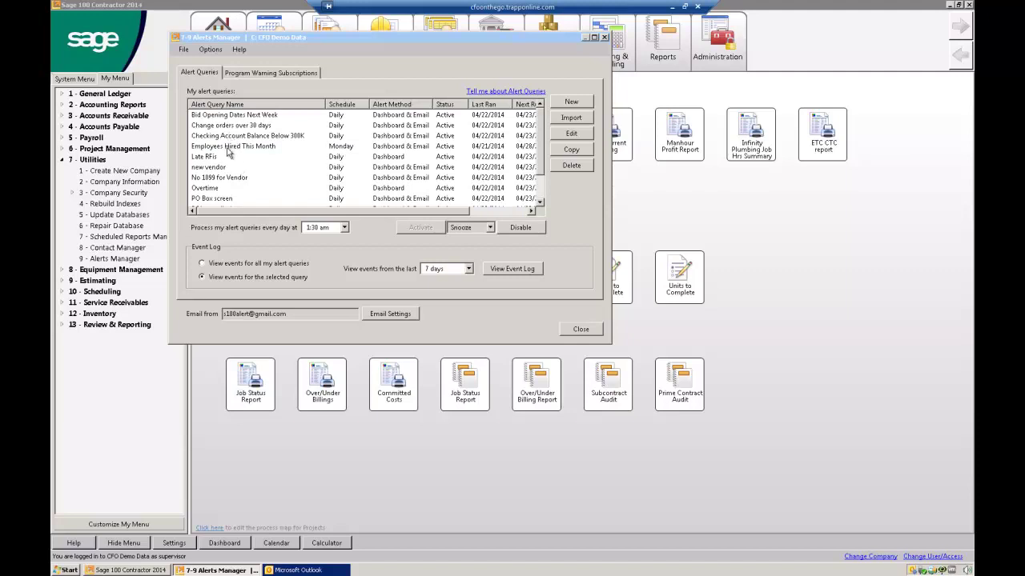
click(578, 332)
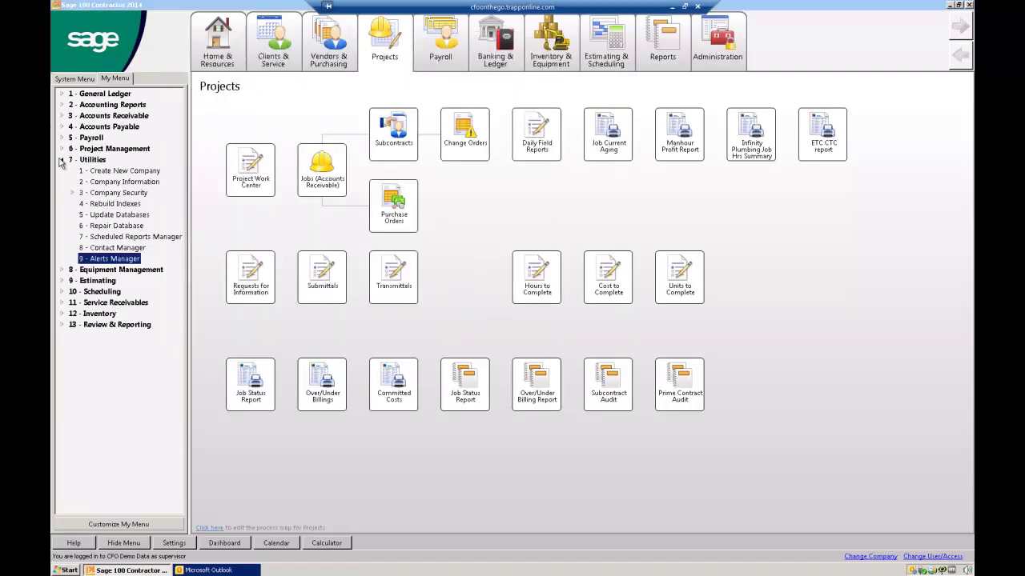
- Collapse Utilities, briefly expand Inventory, and open 13-1 Financial Review under Review & Reporting
click(62, 161)
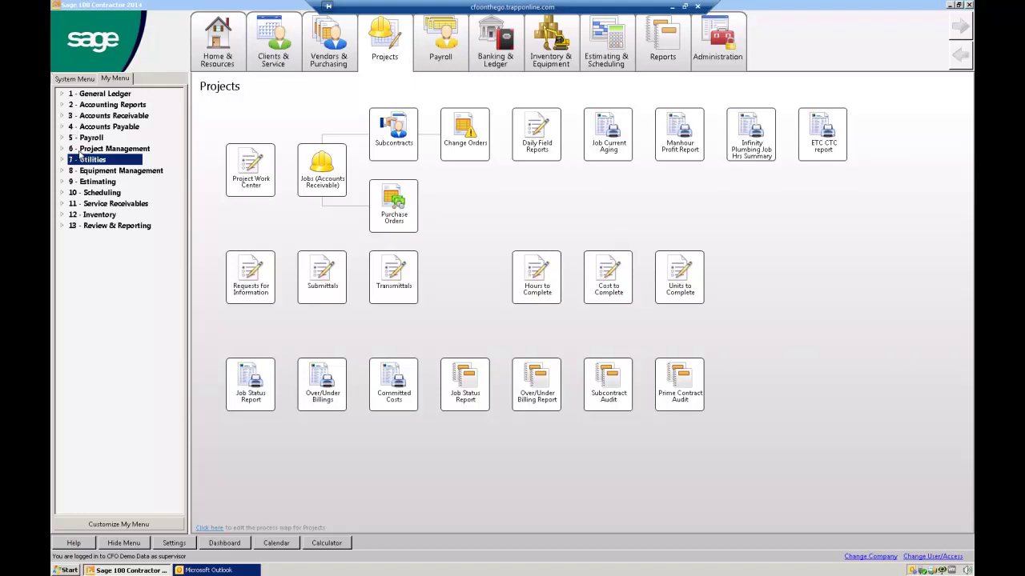
click(63, 216)
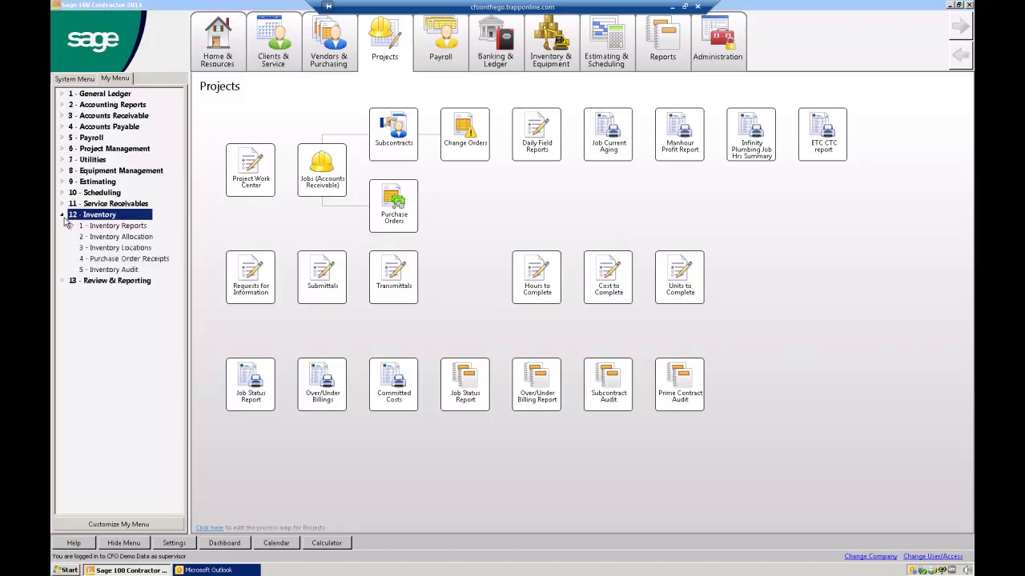
click(62, 216)
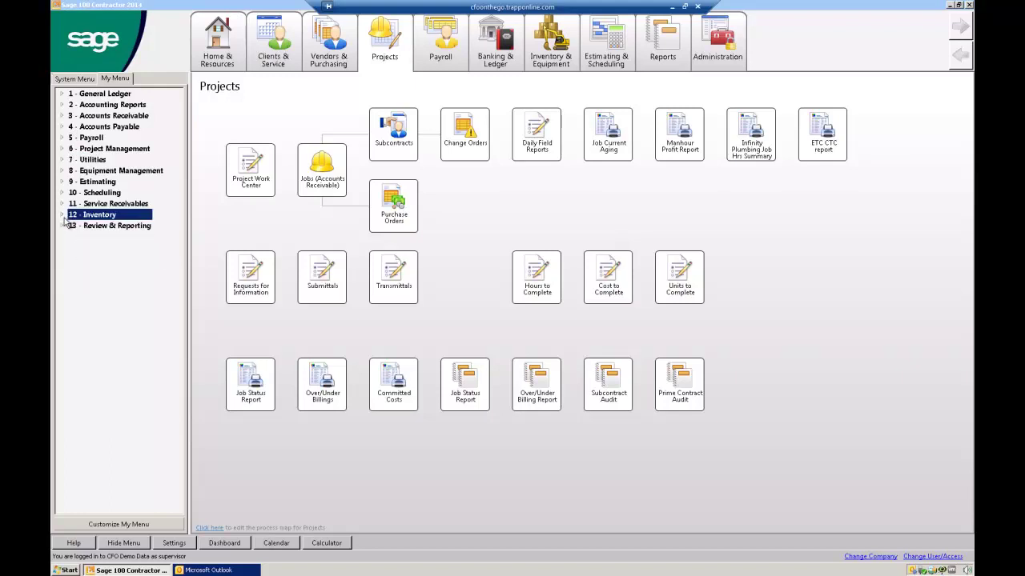
click(63, 228)
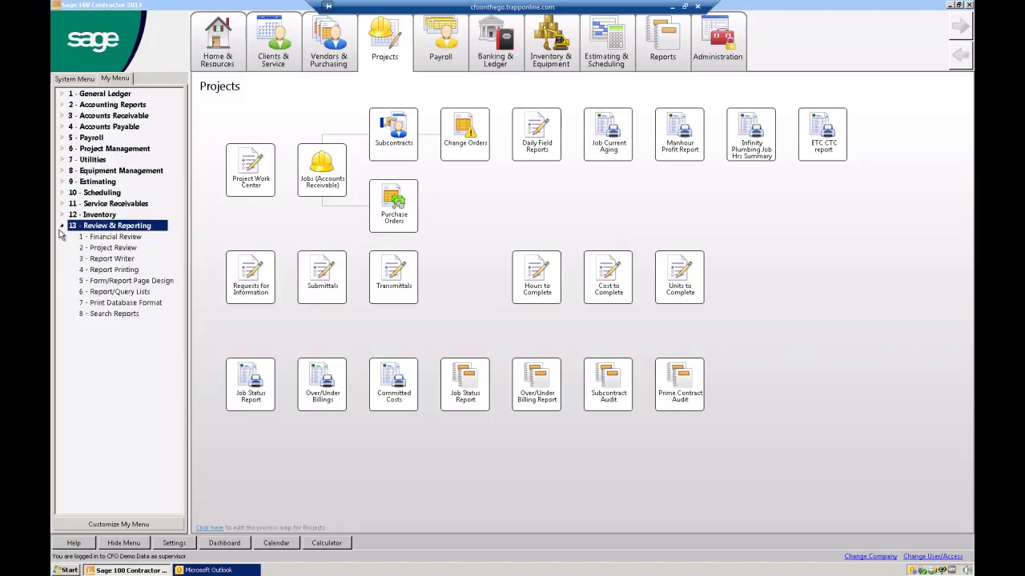
click(113, 238)
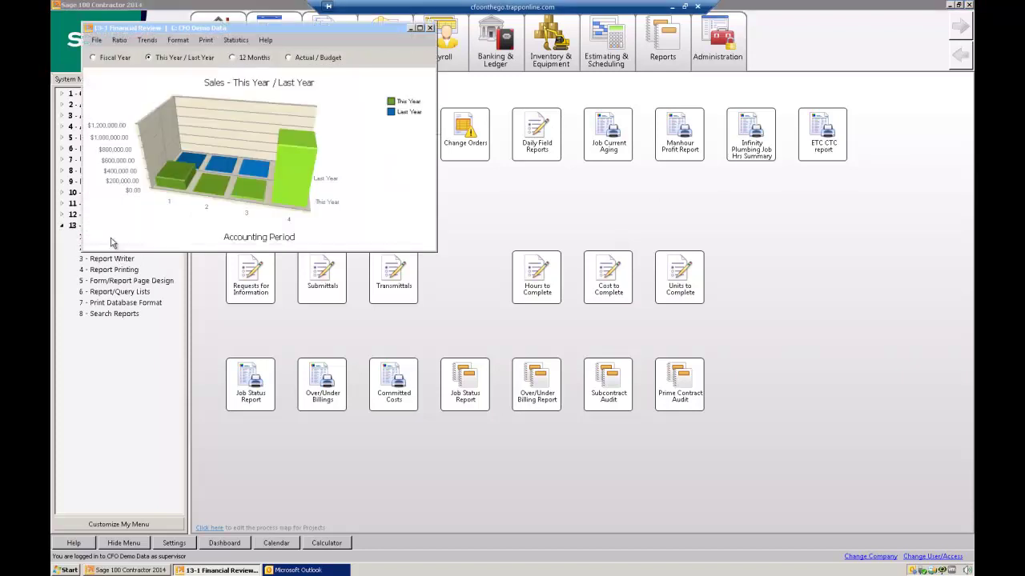
- Chart the Quick Ratio this year versus last, then switch to the Cash trend
click(118, 40)
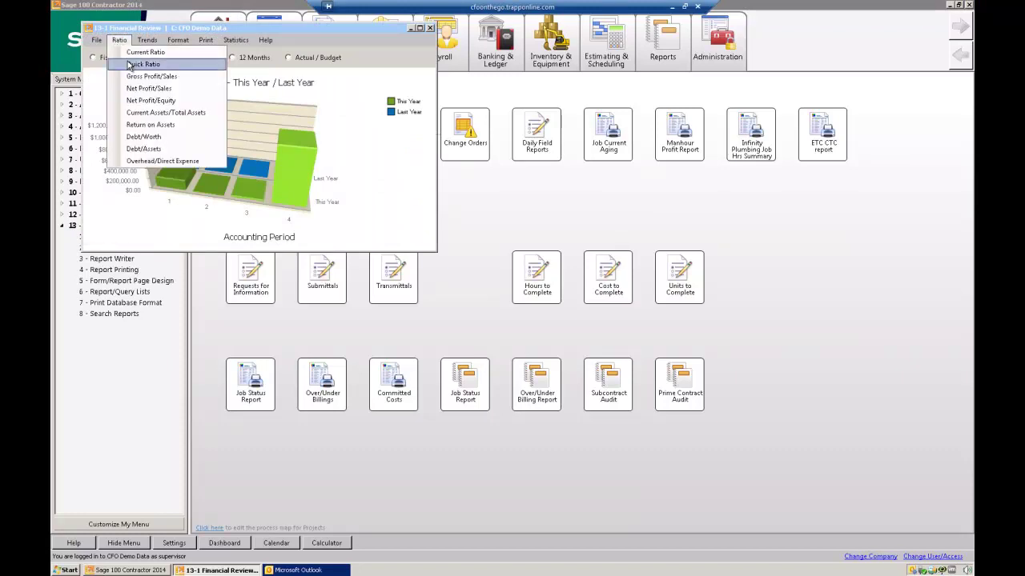
click(132, 66)
click(142, 41)
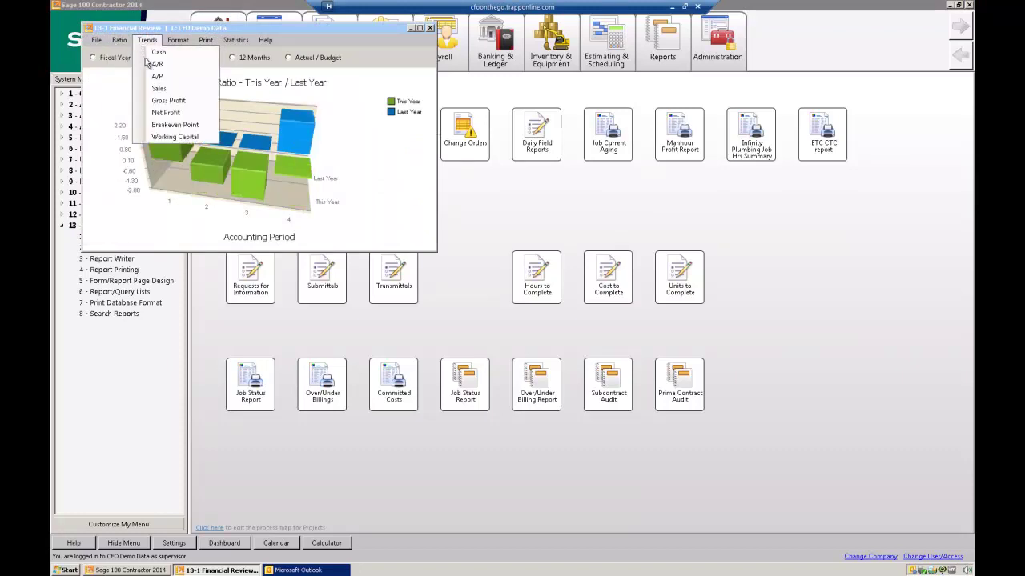
click(159, 53)
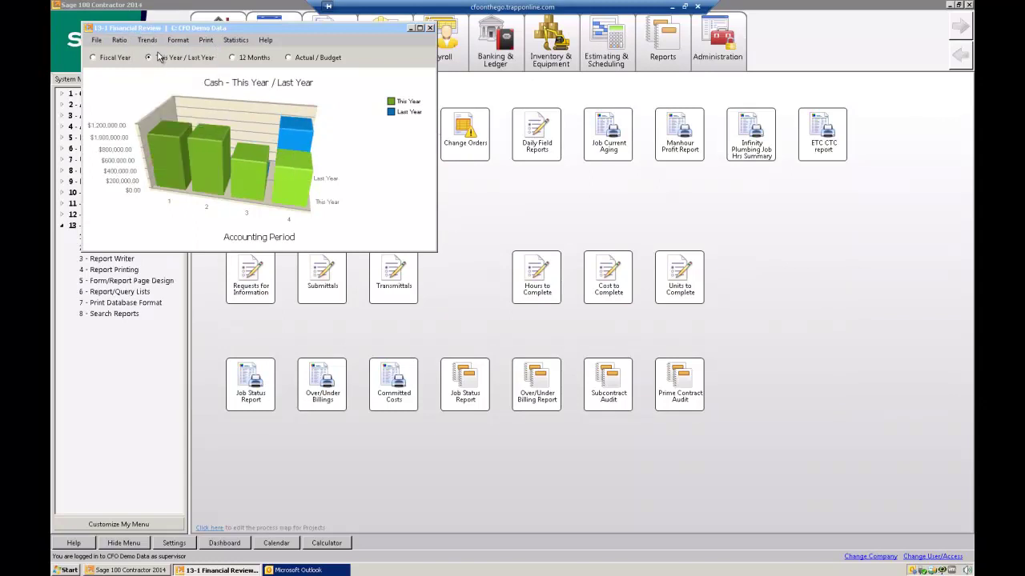
mouse_move(178, 167)
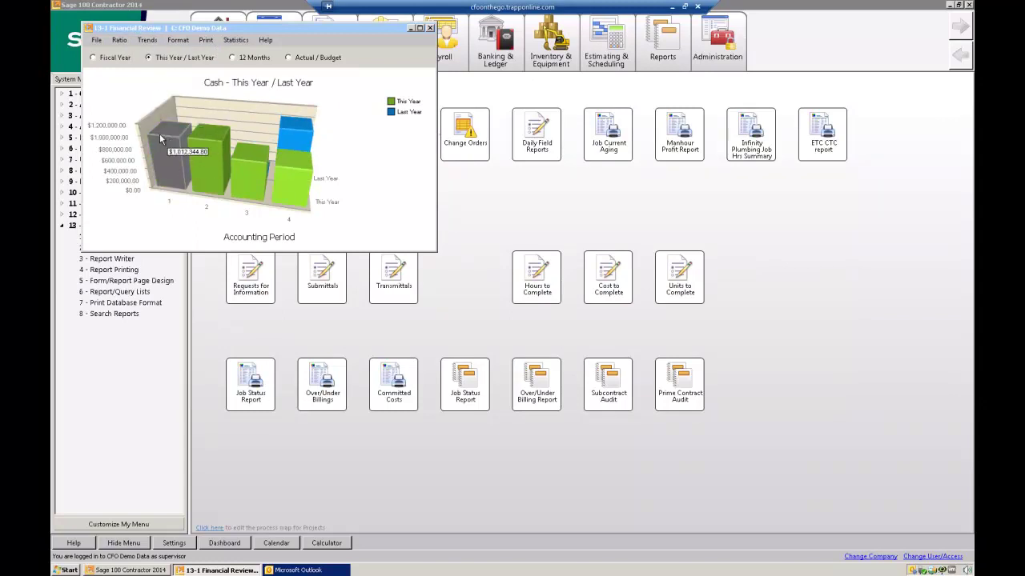
- Switch the trend chart to Accounts Payable and close the Financial Review window
click(147, 42)
click(152, 79)
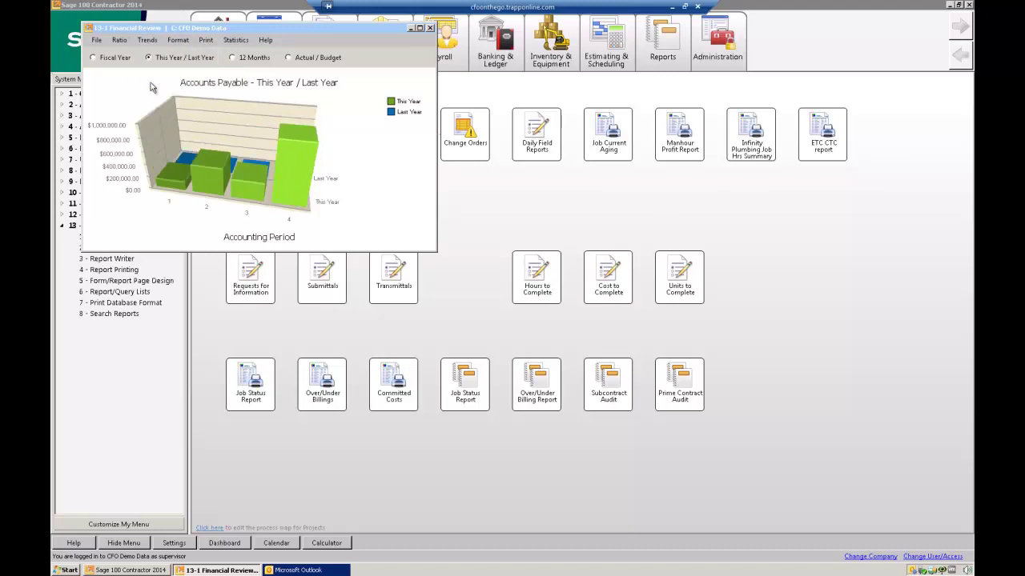
mouse_move(282, 160)
click(430, 28)
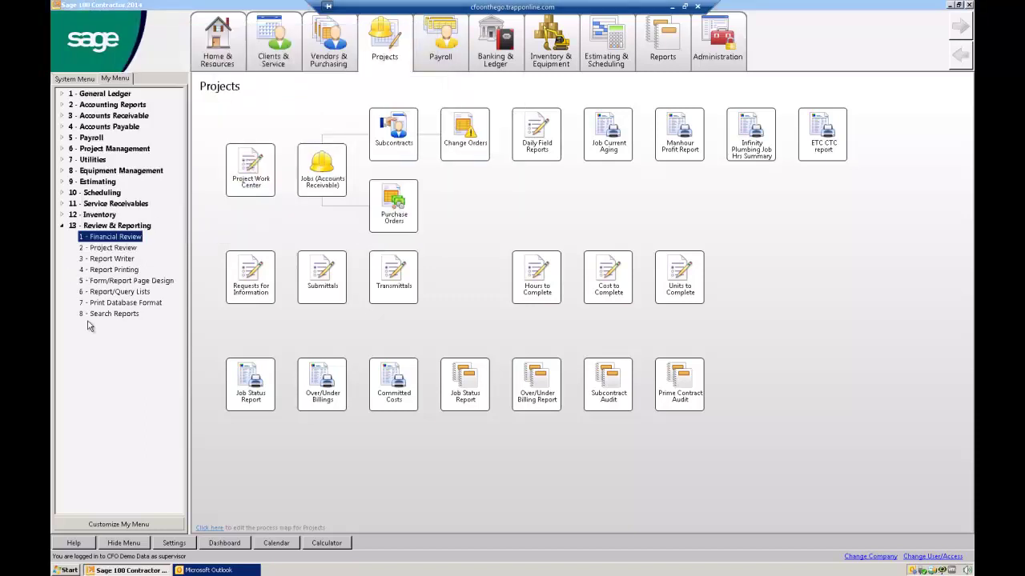
- Open 4-4 Vendors from Accounts Payable, browse its saved queries list, and close the list
click(63, 138)
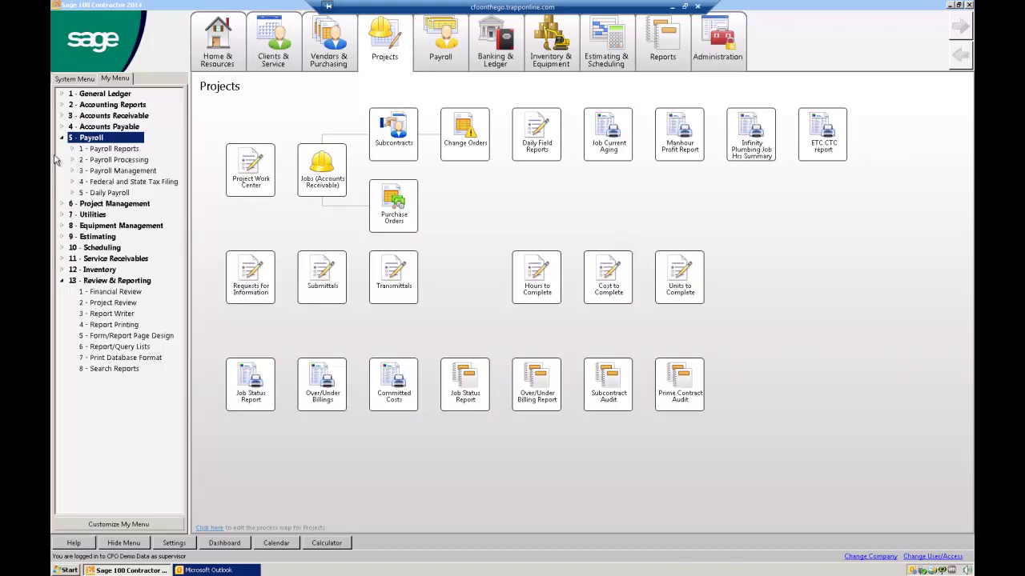
click(61, 127)
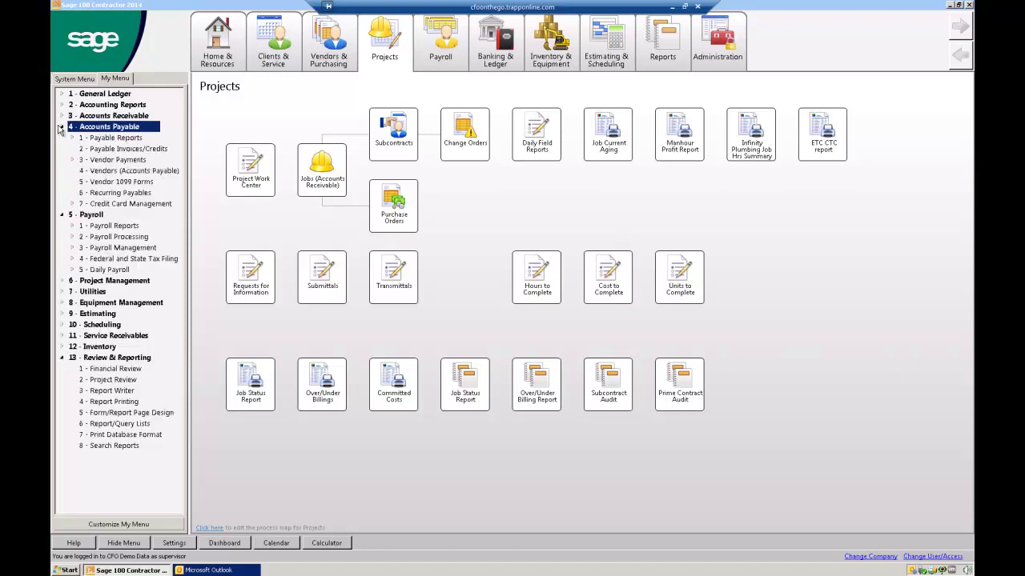
click(112, 170)
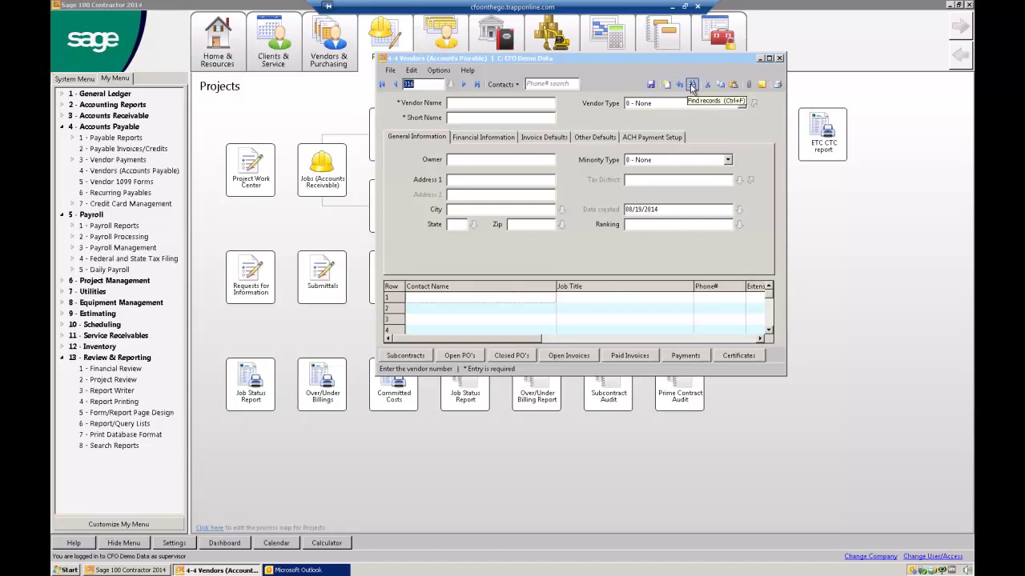
click(692, 86)
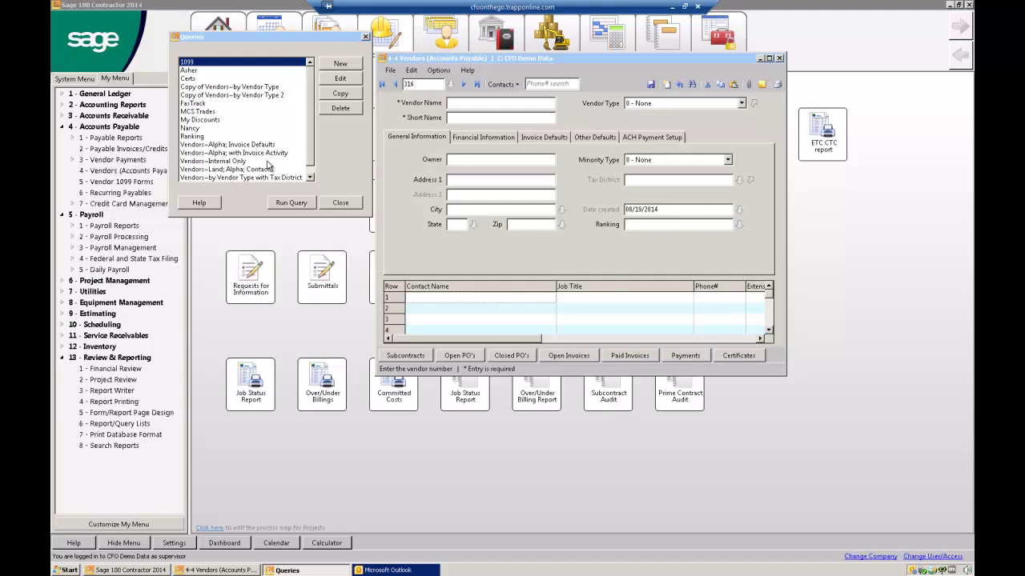
click(309, 179)
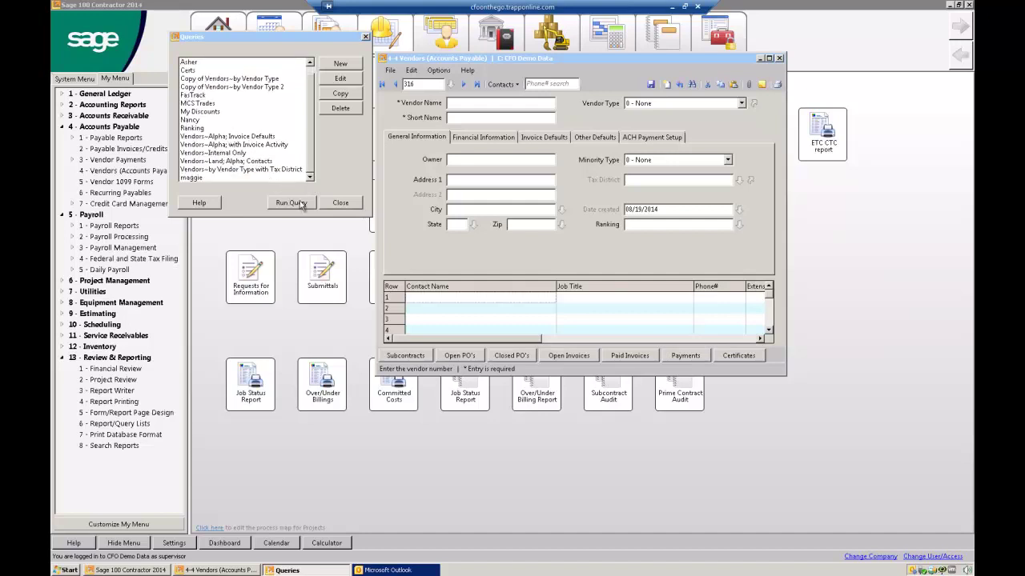
click(339, 203)
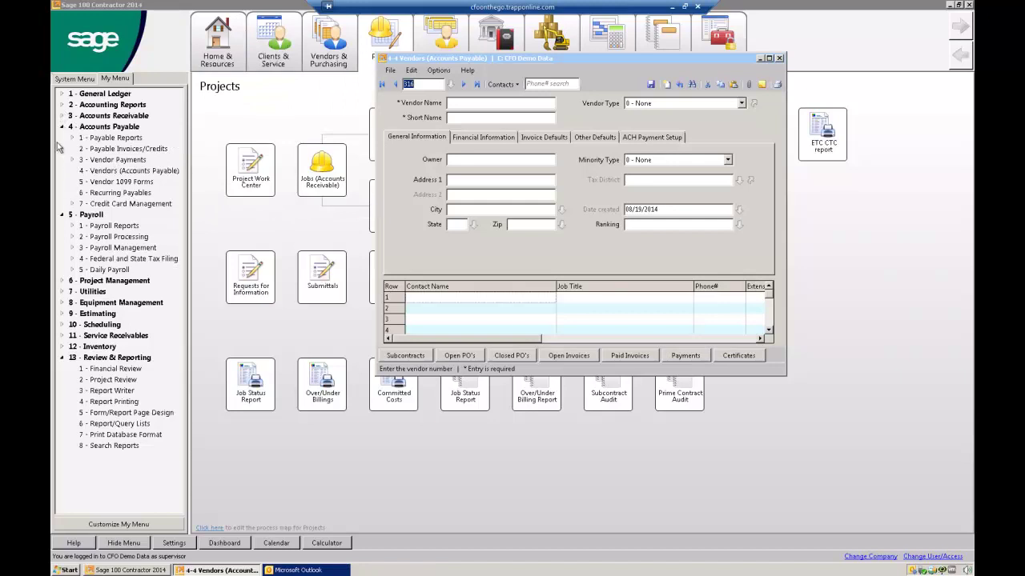
- Open 3-5 Jobs under Accounts Receivable and run the Jobs~by Client saved query
click(62, 116)
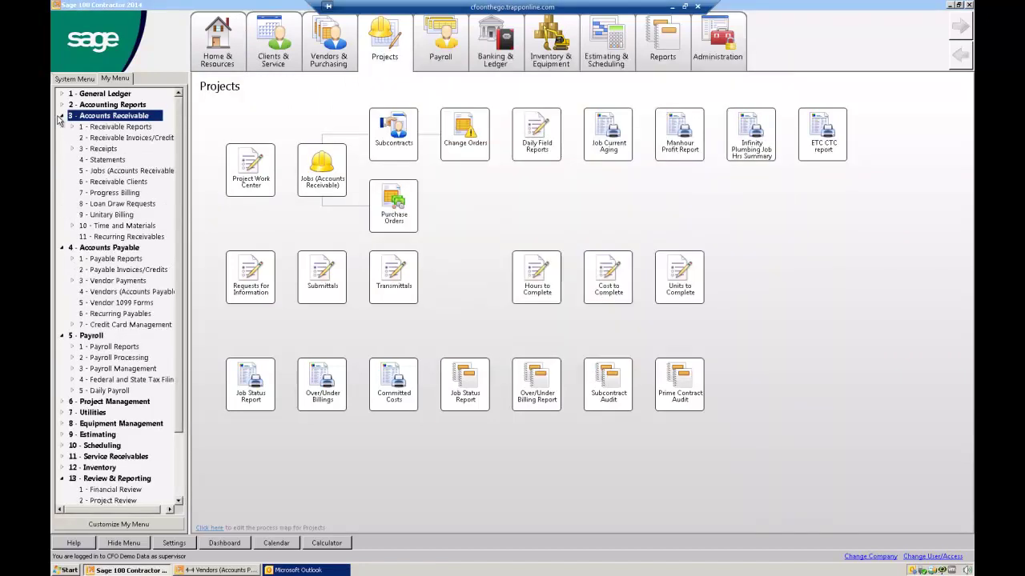
click(115, 171)
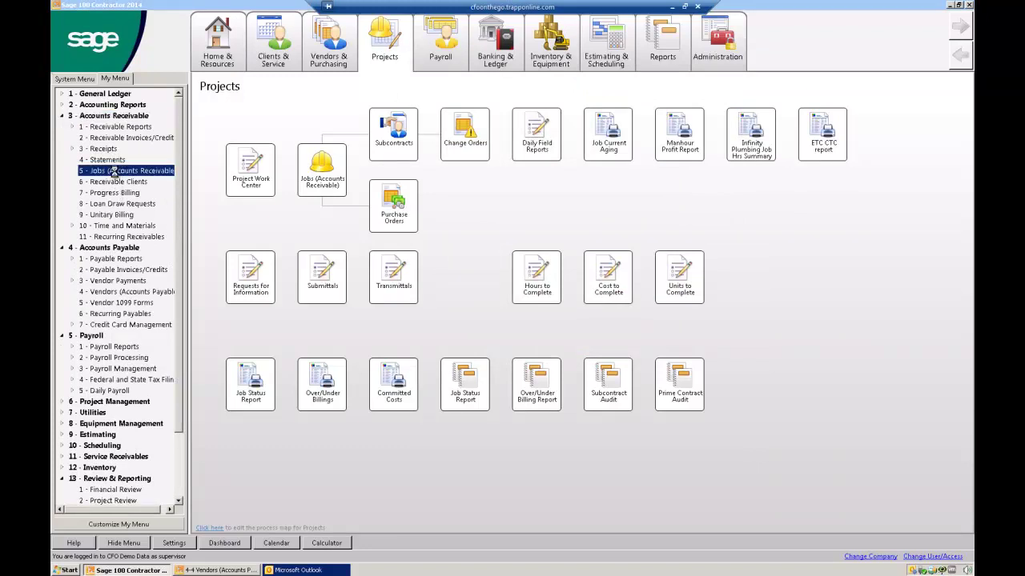
click(539, 86)
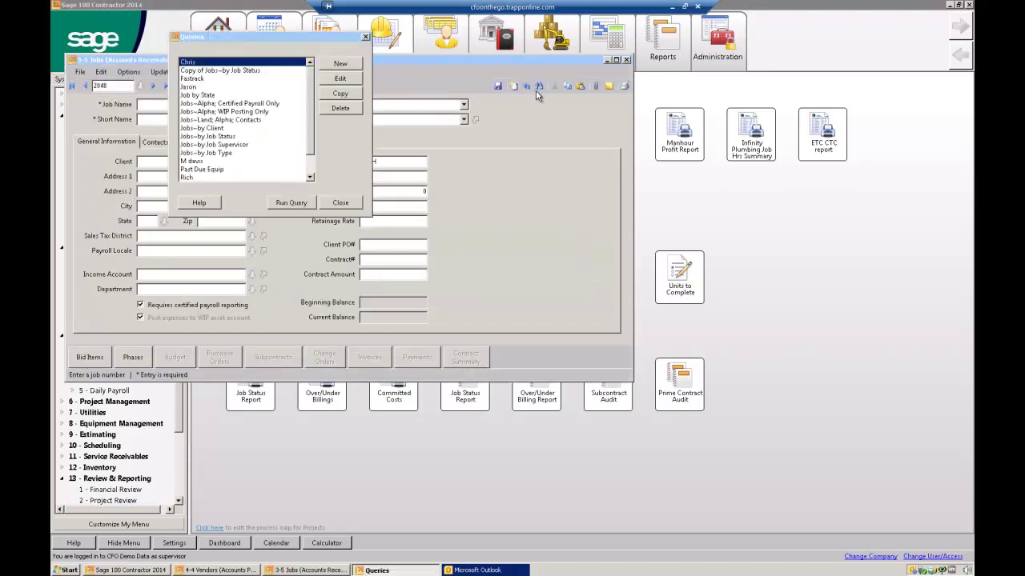
double_click(214, 129)
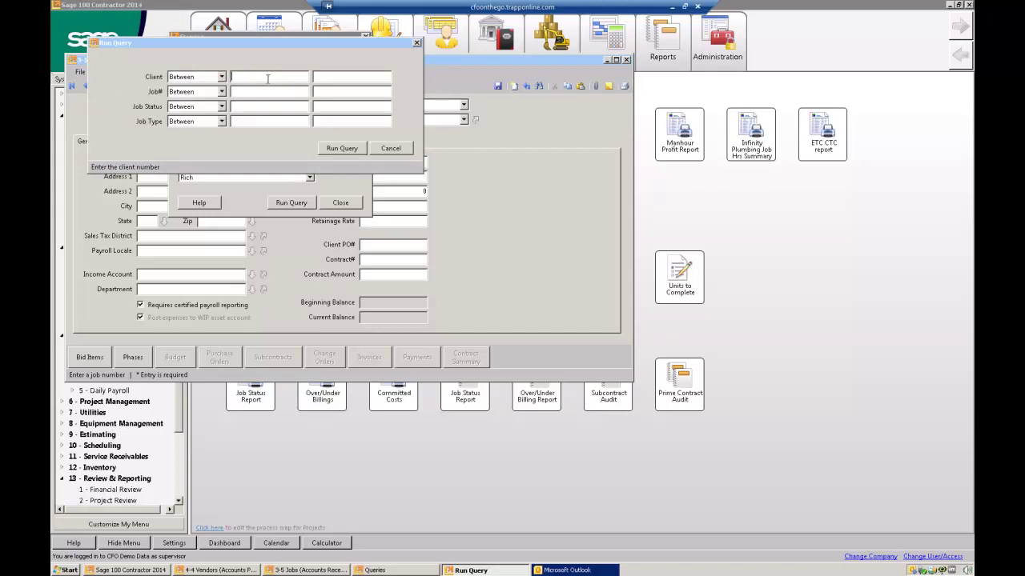
click(333, 149)
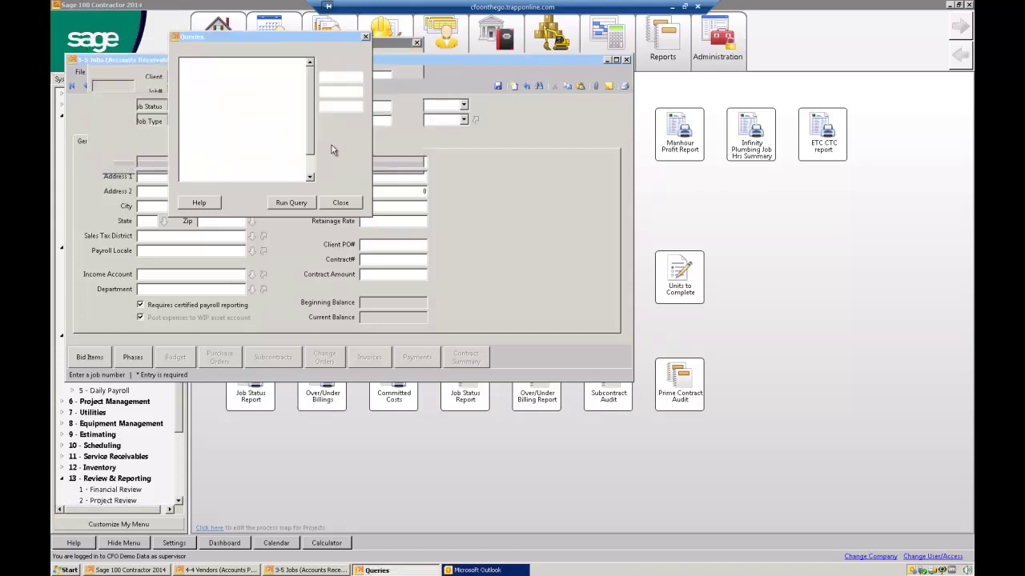
- Scroll through the Jobs~by Client results (grand total 1,269,193.21) and close them
scroll(302, 192, down, 15)
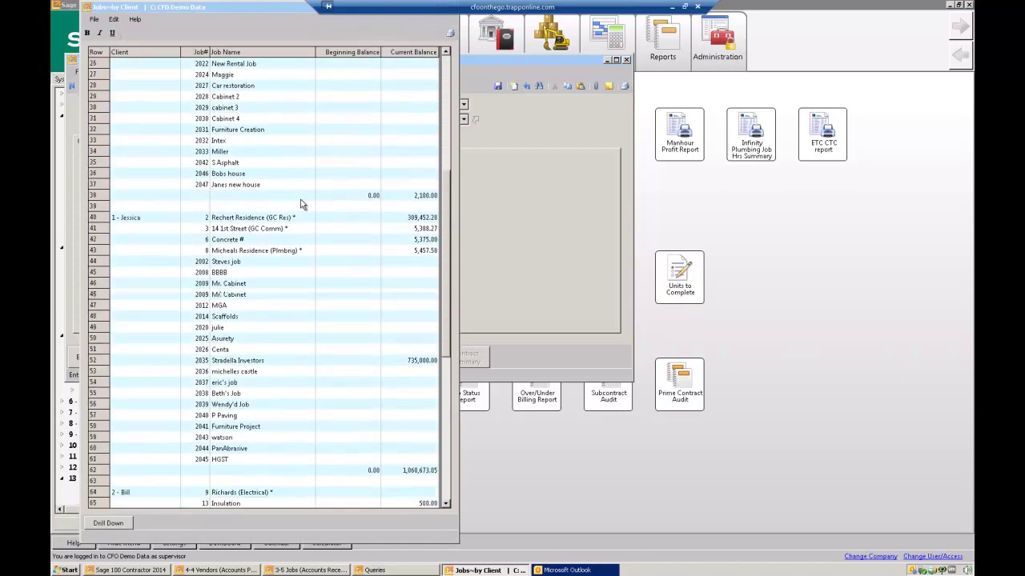
scroll(302, 206, down, 2)
scroll(301, 206, up, 5)
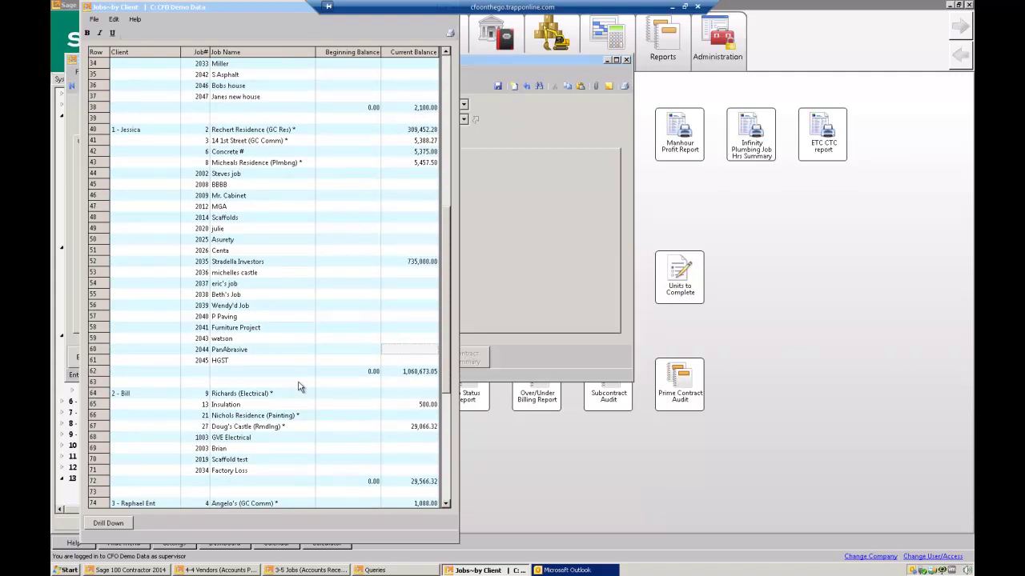
scroll(299, 388, down, 1)
scroll(298, 388, down, 3)
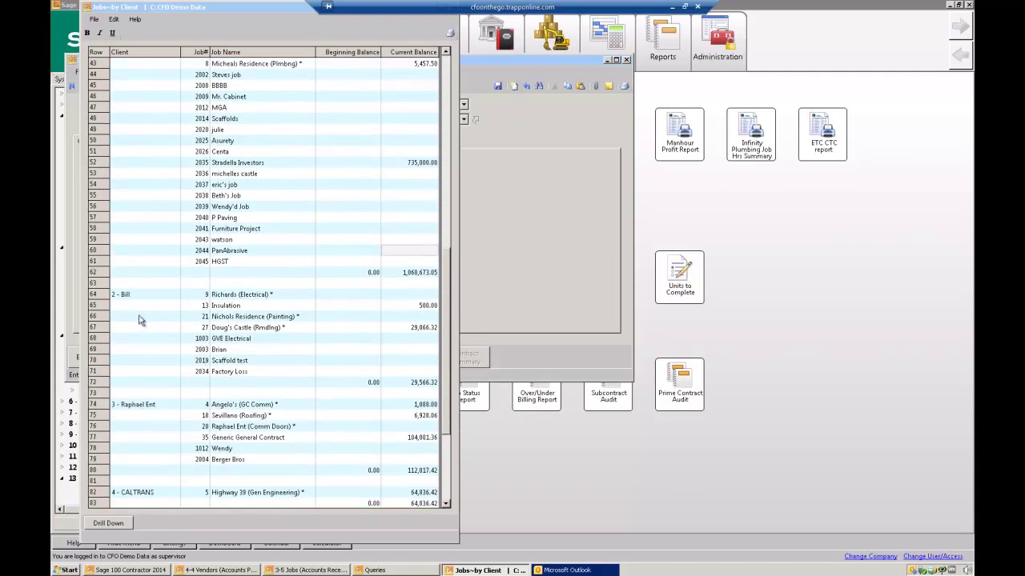
scroll(141, 411, down, 3)
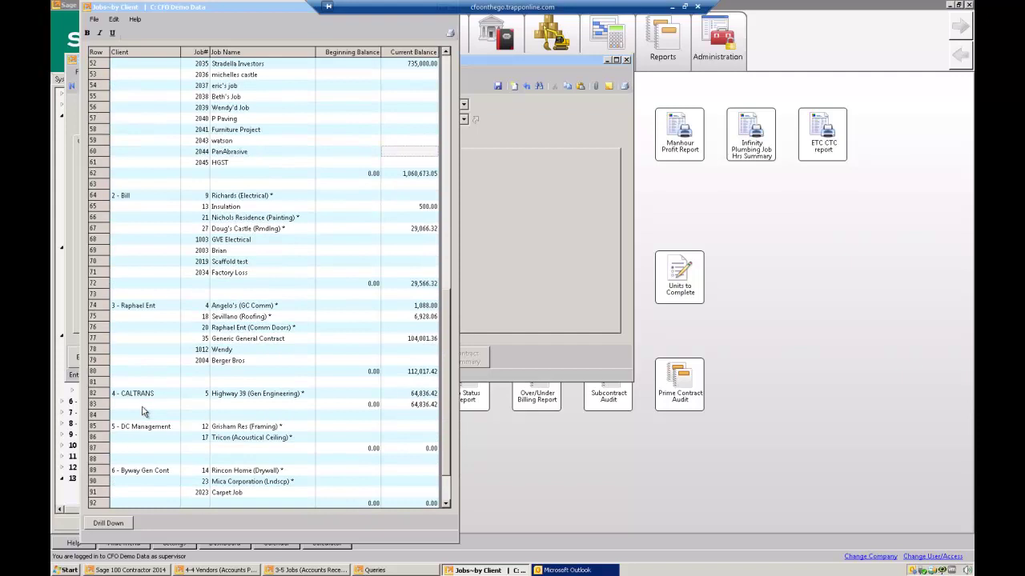
scroll(141, 411, down, 2)
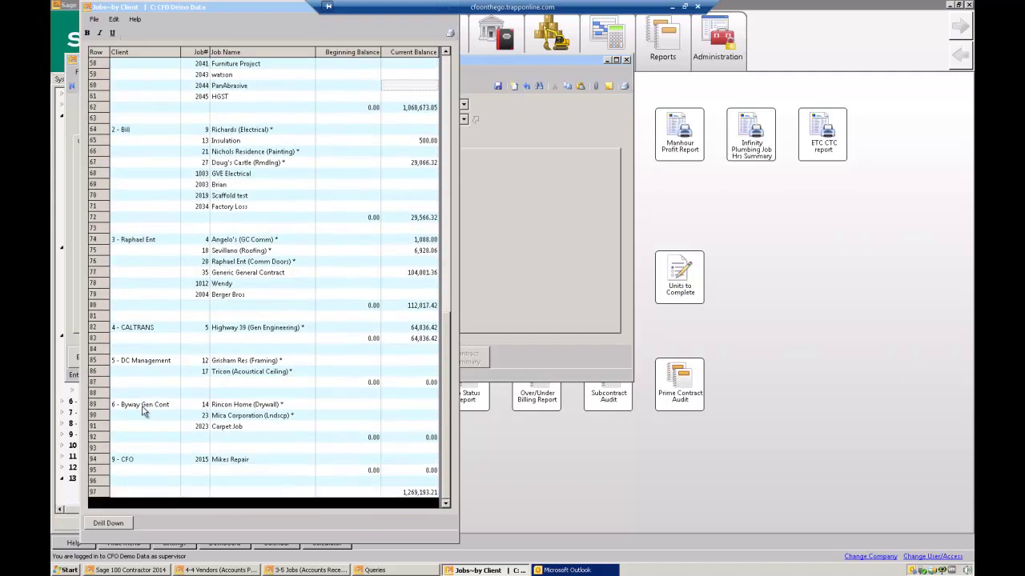
drag(233, 5, 271, 39)
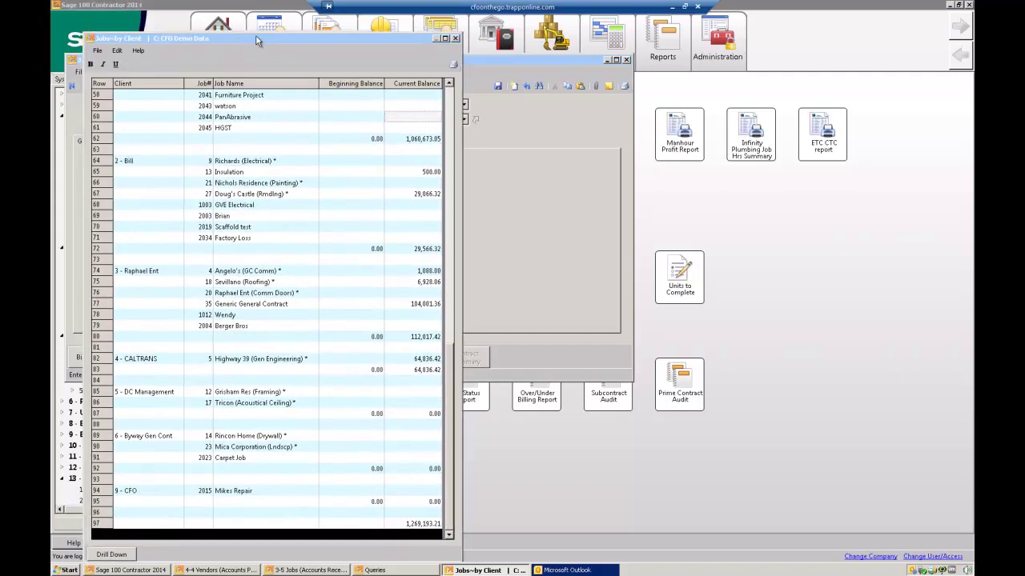
click(455, 38)
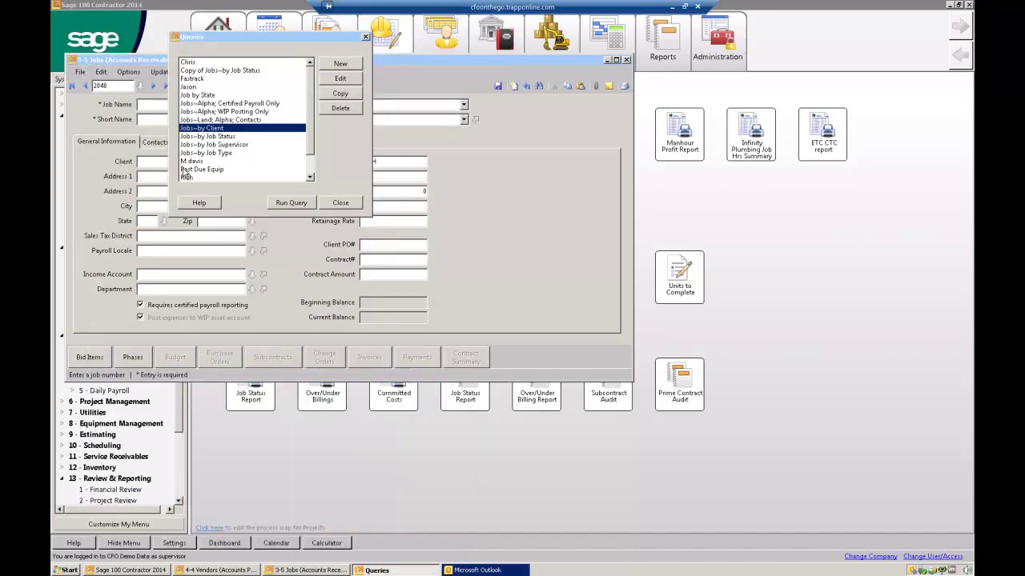
double_click(206, 145)
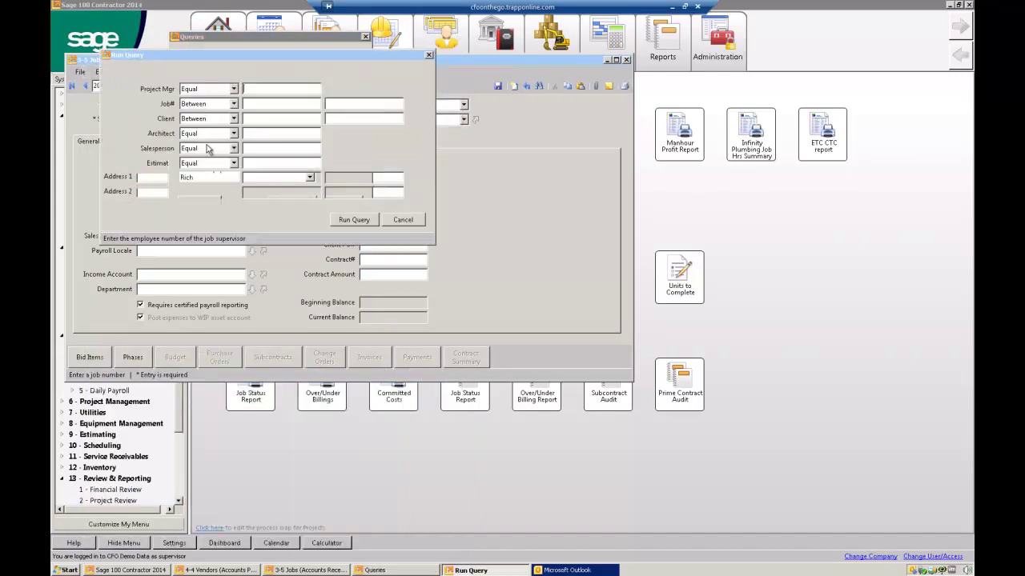
click(345, 221)
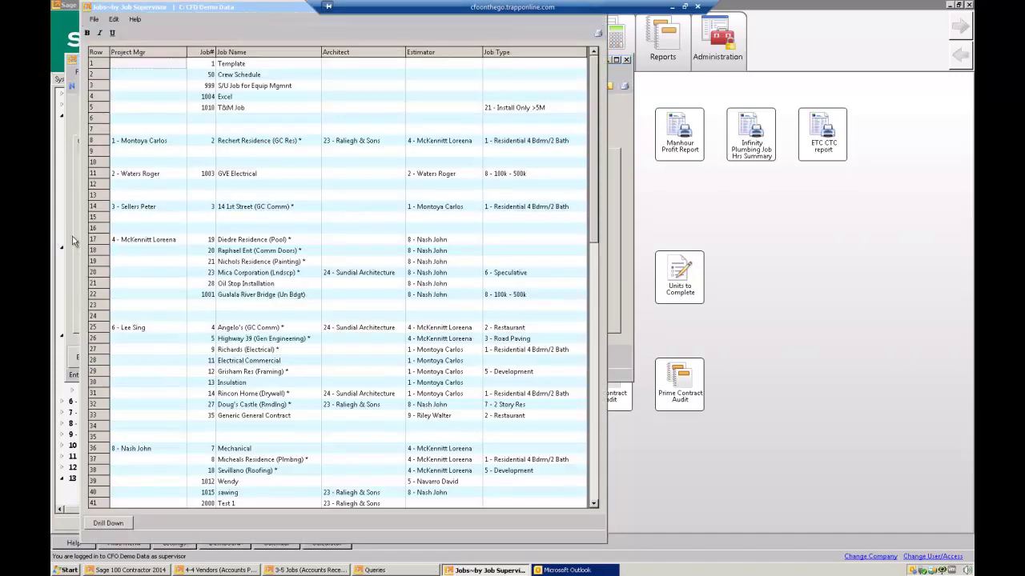
drag(100, 241, 100, 294)
drag(420, 248, 428, 293)
click(372, 277)
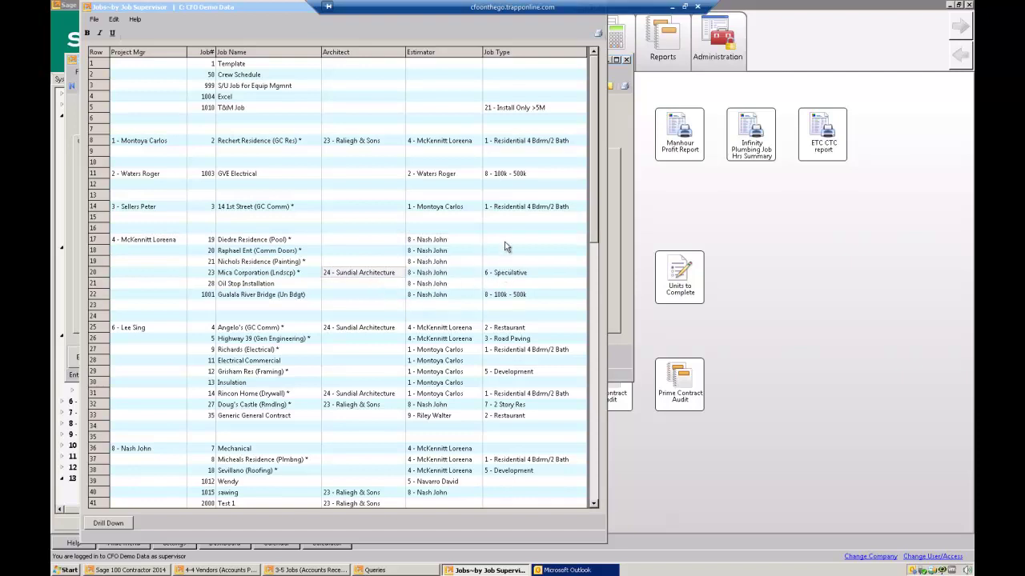
drag(506, 246, 508, 306)
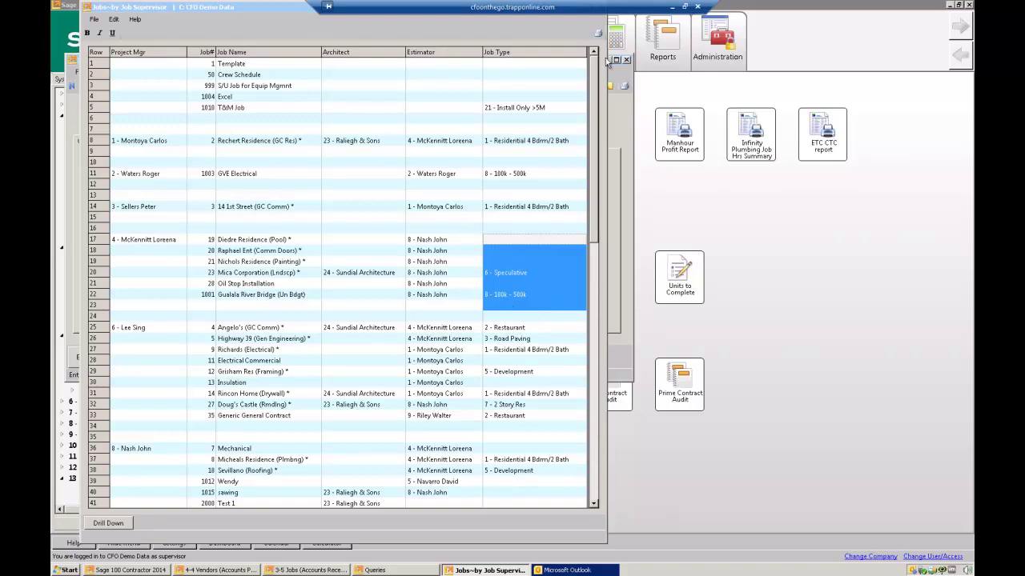
drag(264, 13, 264, 40)
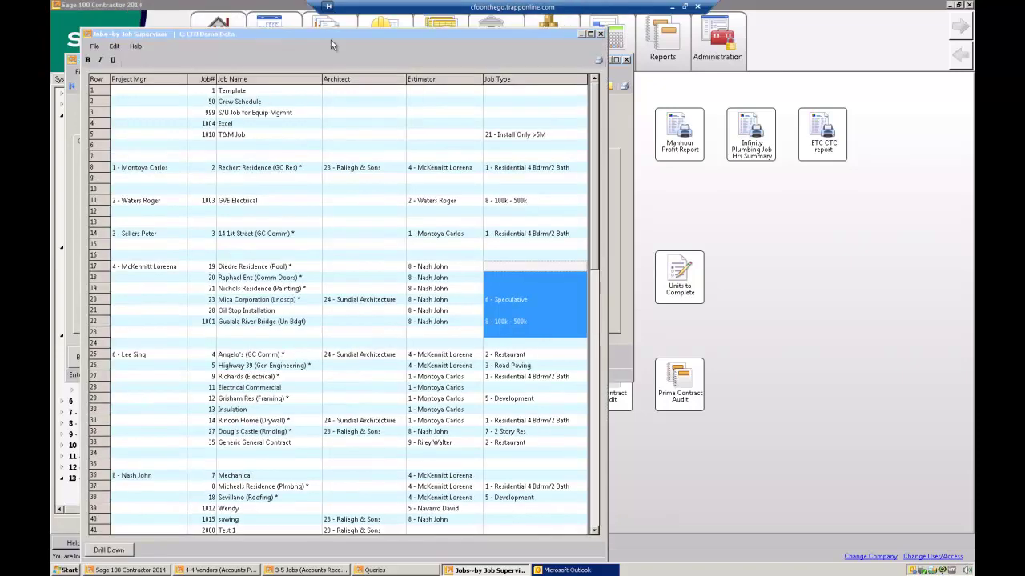
click(603, 44)
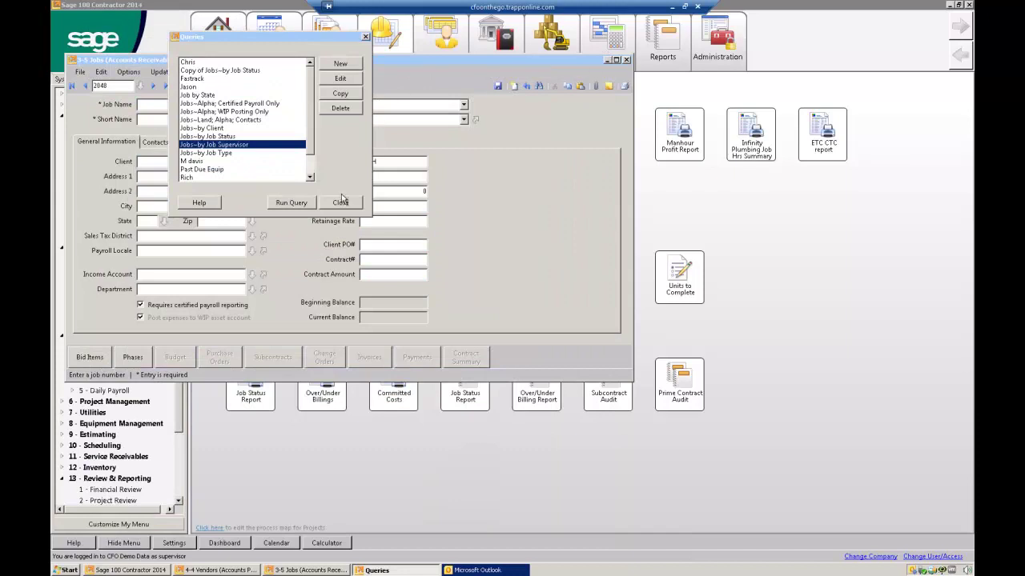
- Close the job Queries list and the 3-5 Jobs window, returning to Projects
click(340, 203)
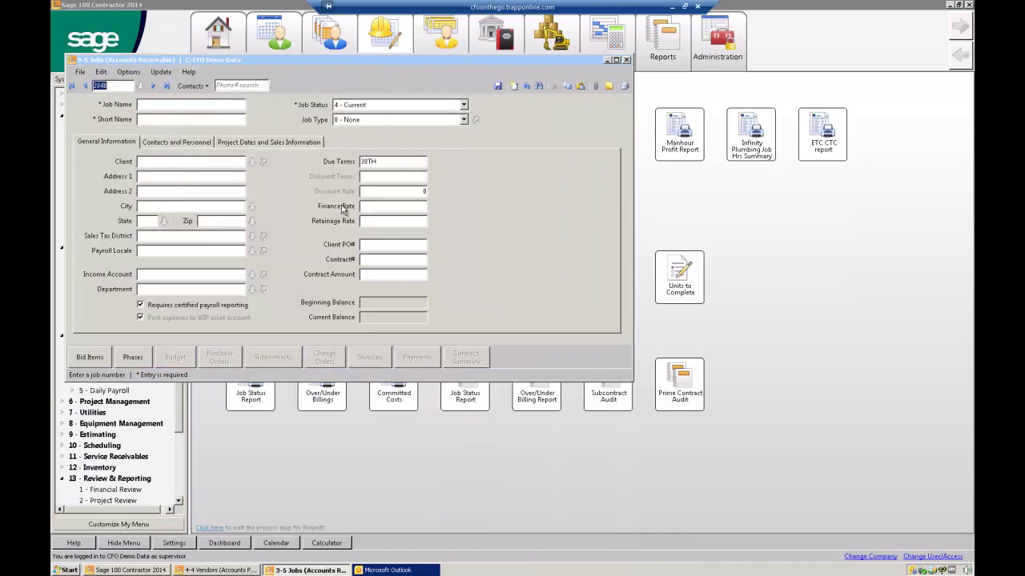
click(626, 59)
mouse_move(627, 64)
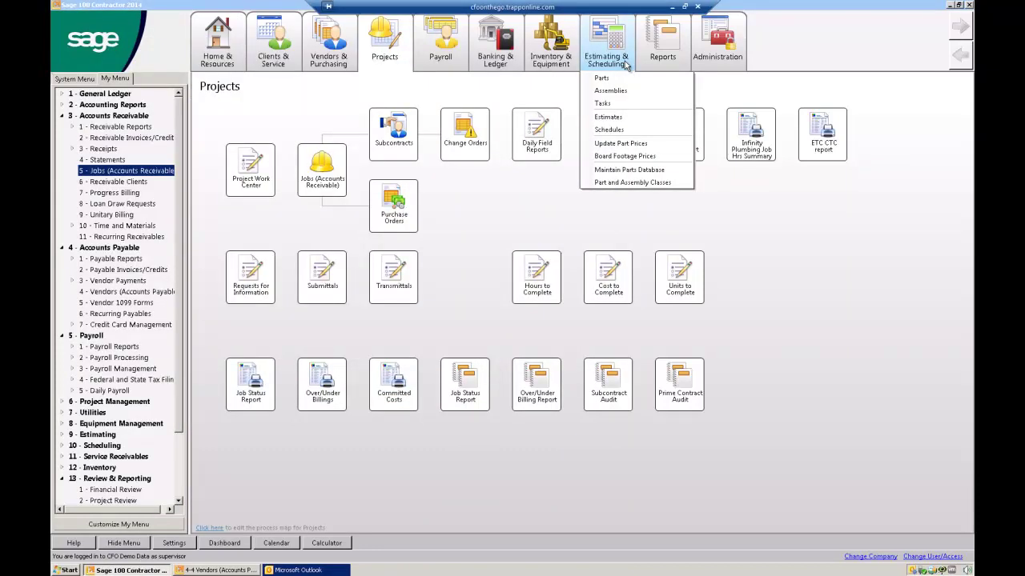